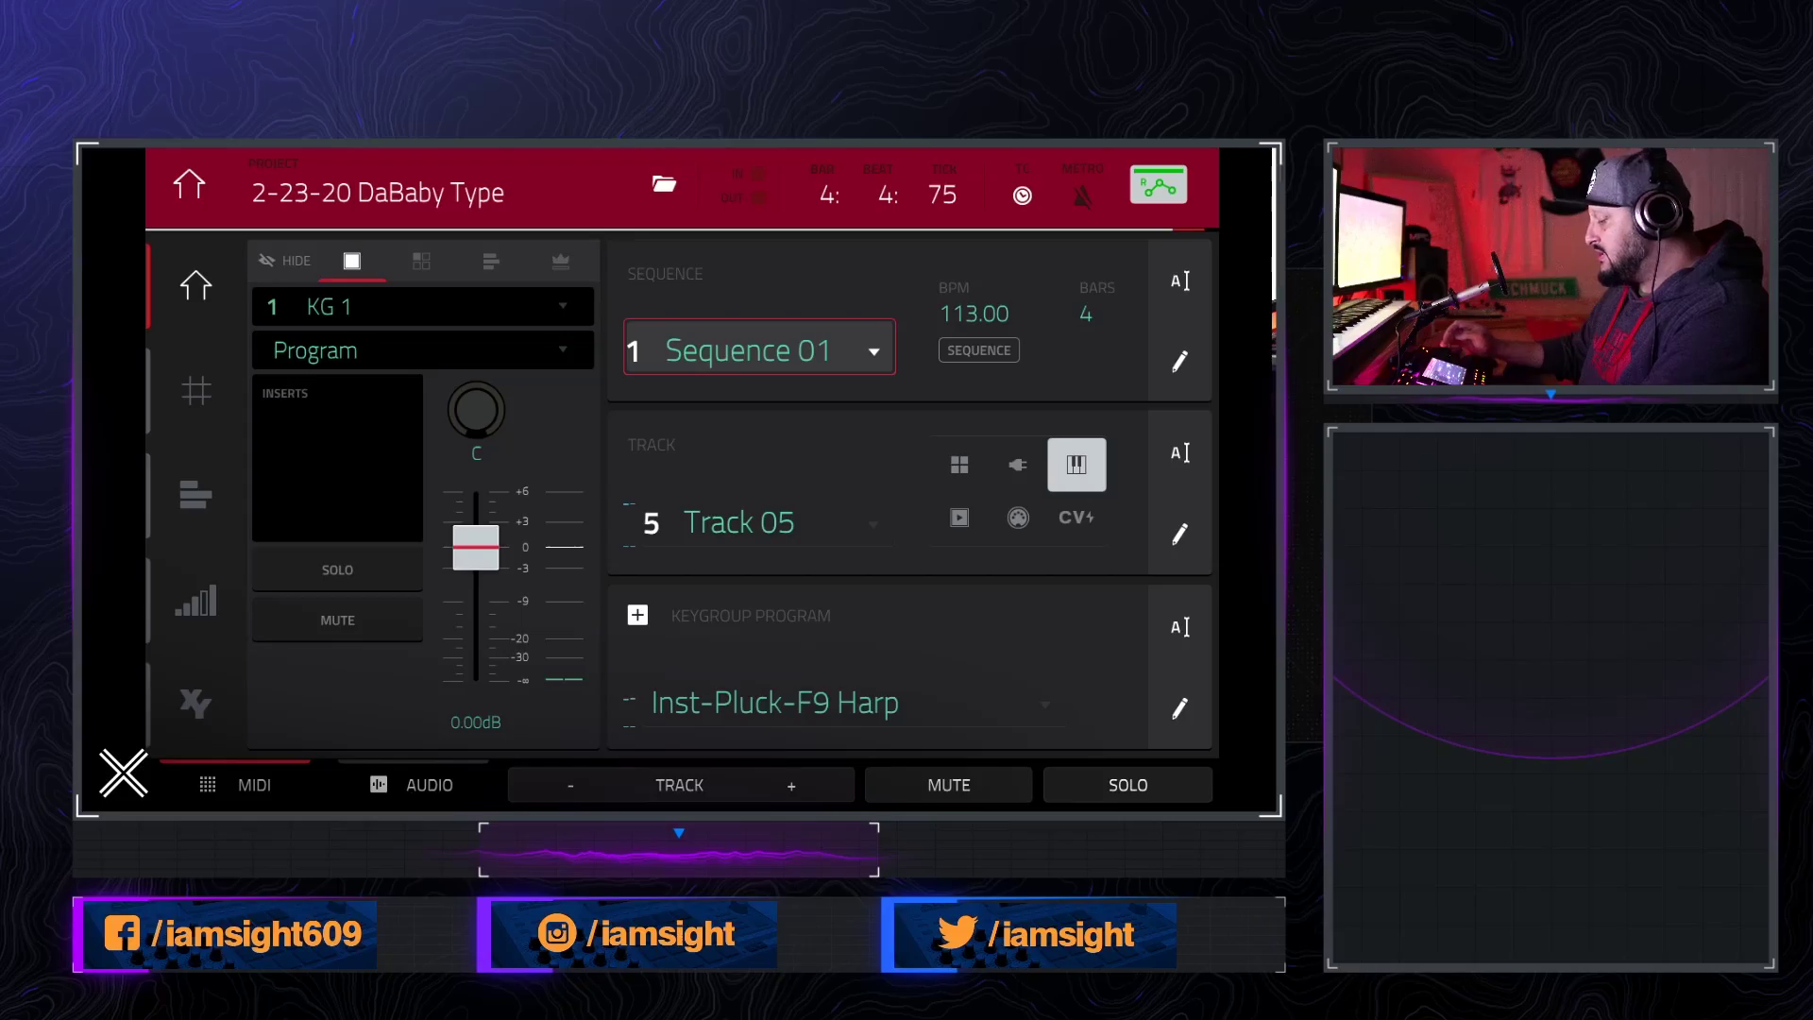
# - Show Track 05's edit options: Clear, Explode, Humanize and Export as Pattern
pyautogui.click(1180, 534)
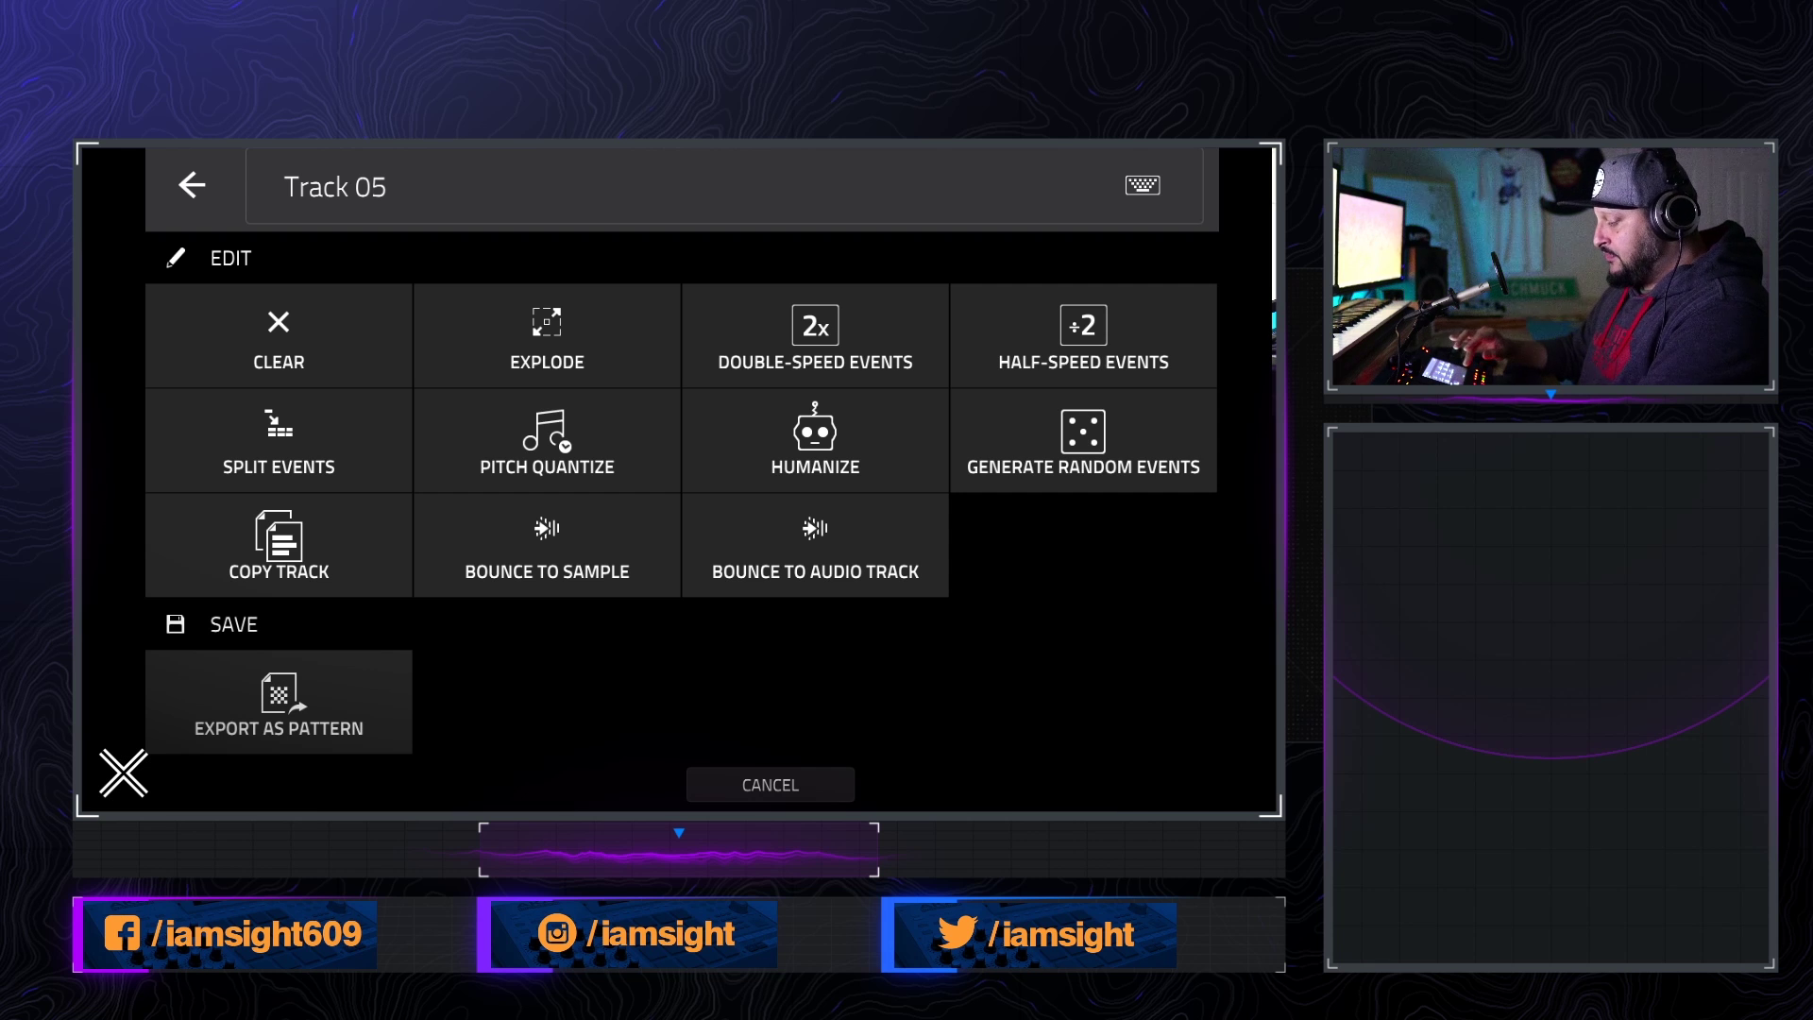
# - Switch to Track 06, unmute it, and open Program 001's Program Edit on pad A12
pyautogui.press('Escape')
pyautogui.click(768, 520)
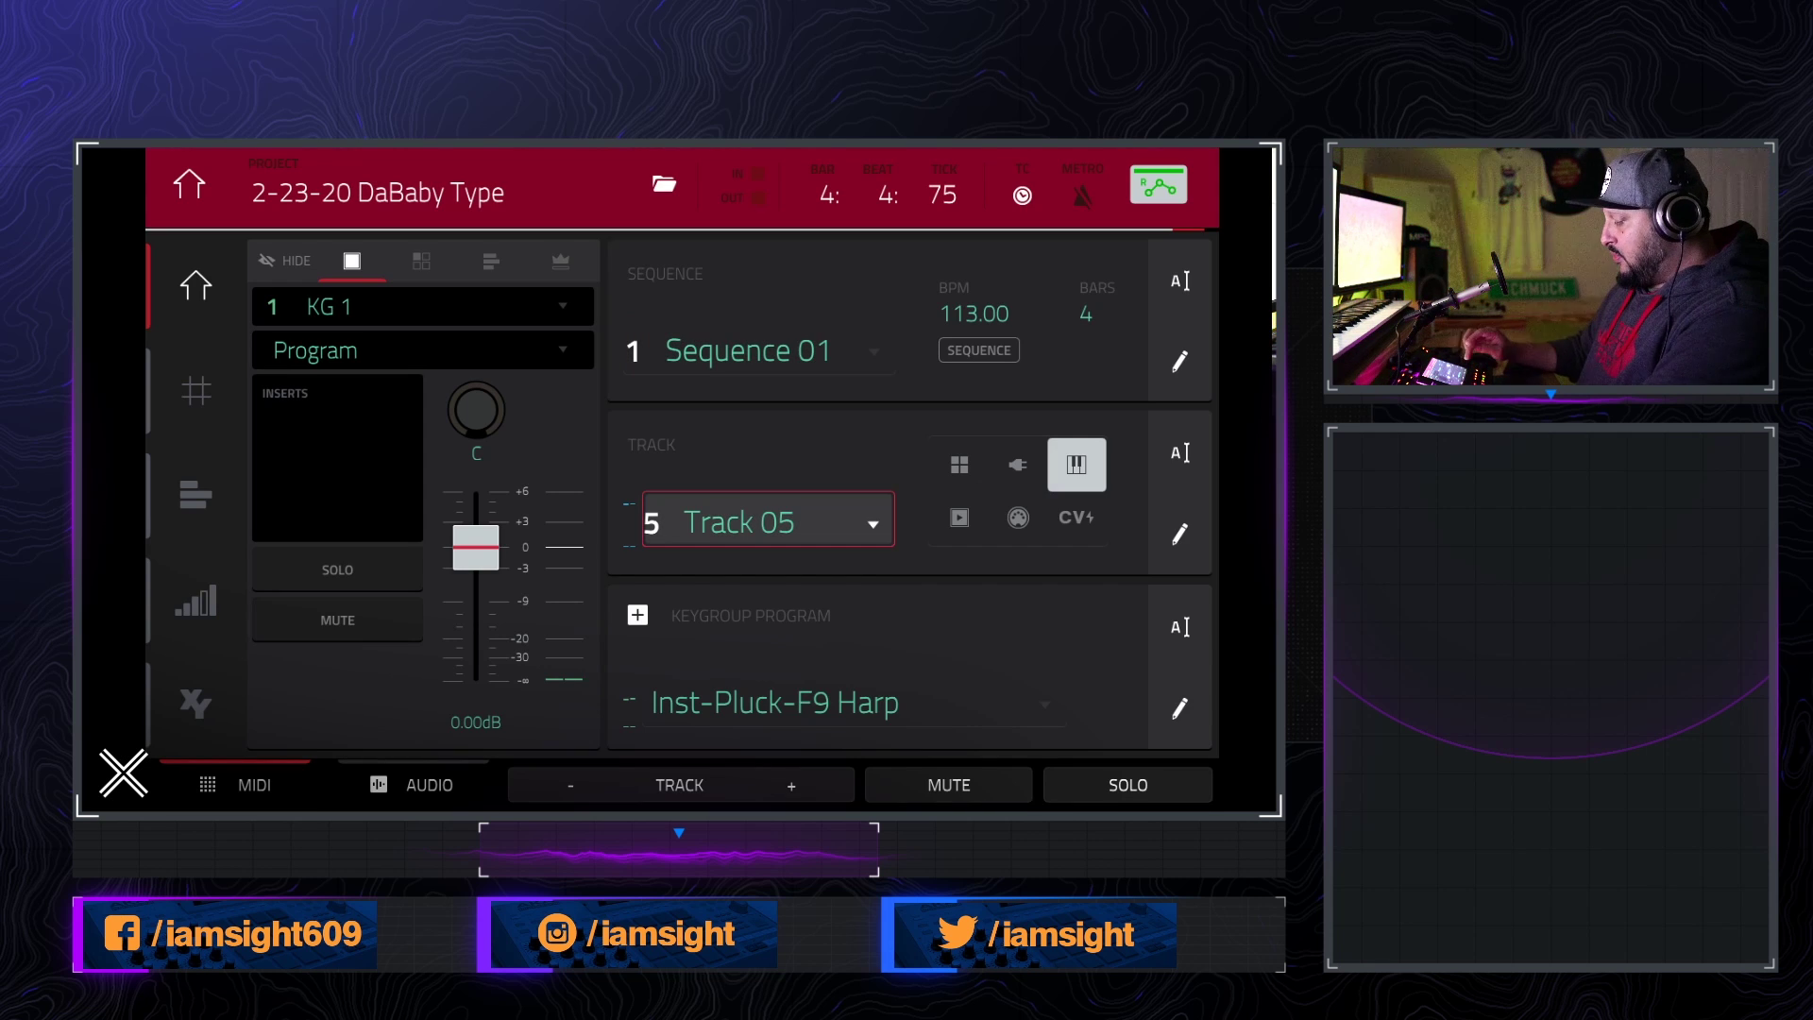
pyautogui.click(949, 785)
pyautogui.scroll(1, 769, 519)
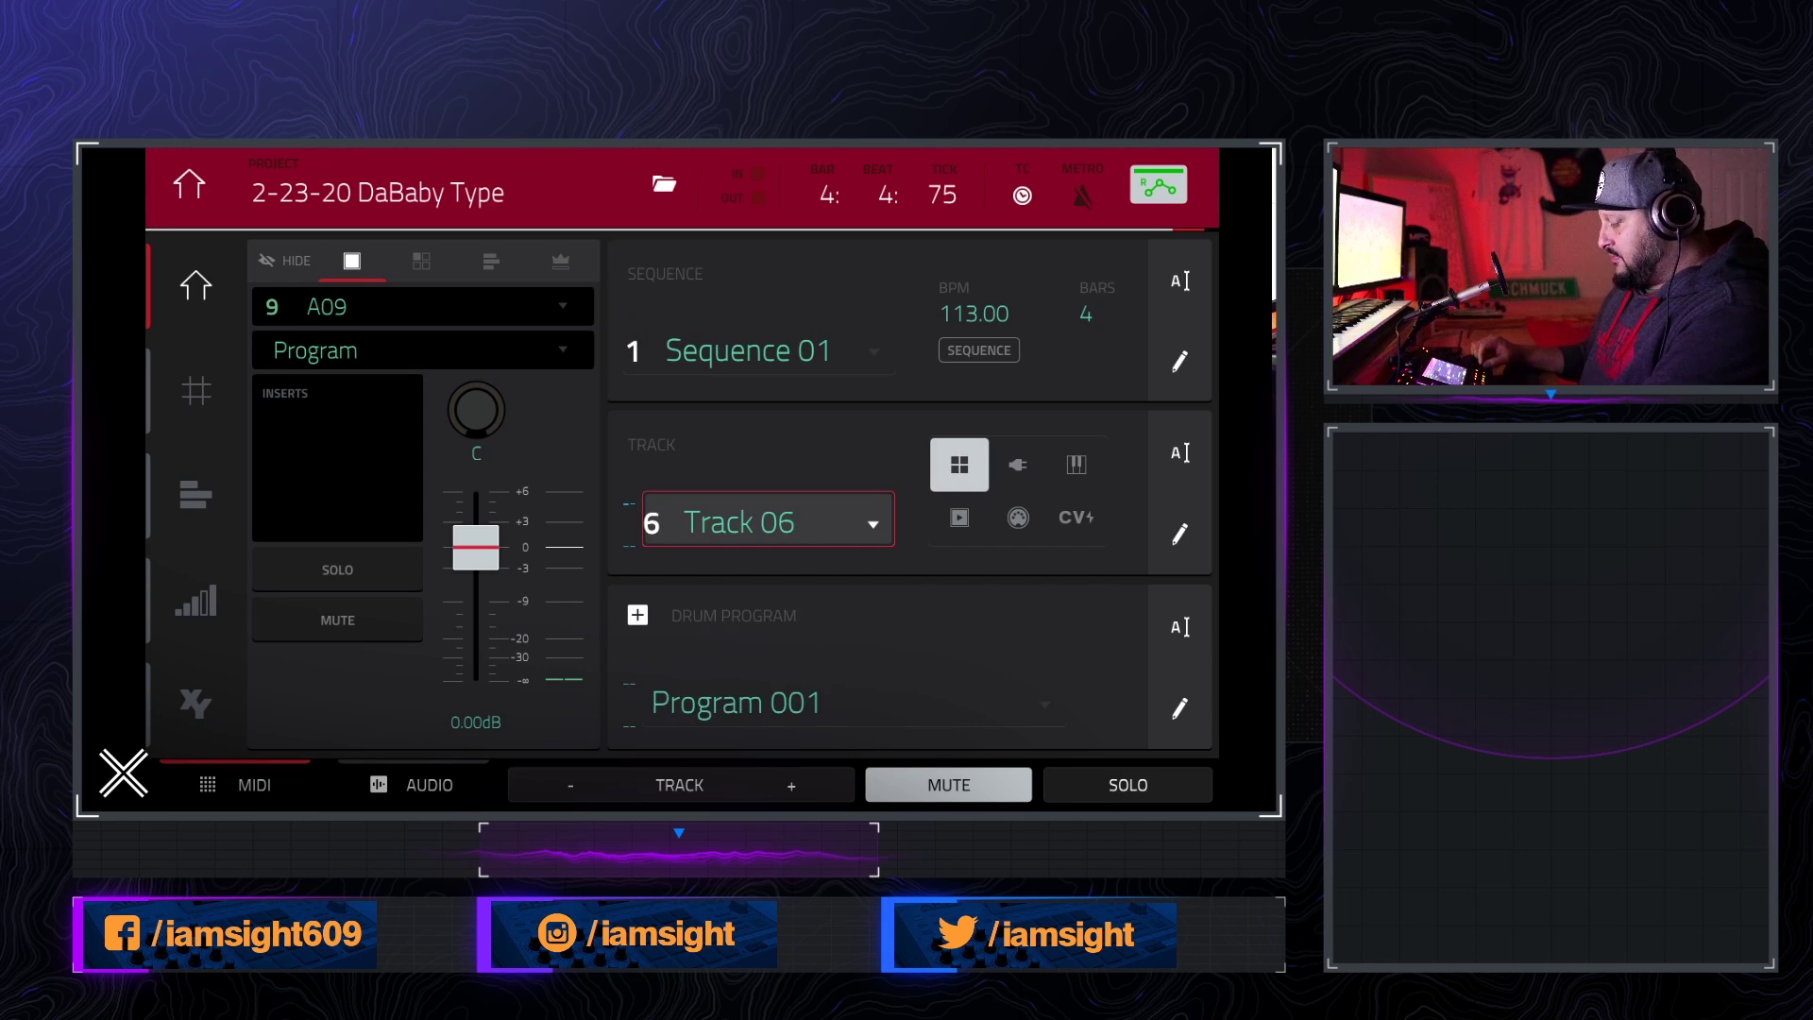
pyautogui.click(949, 785)
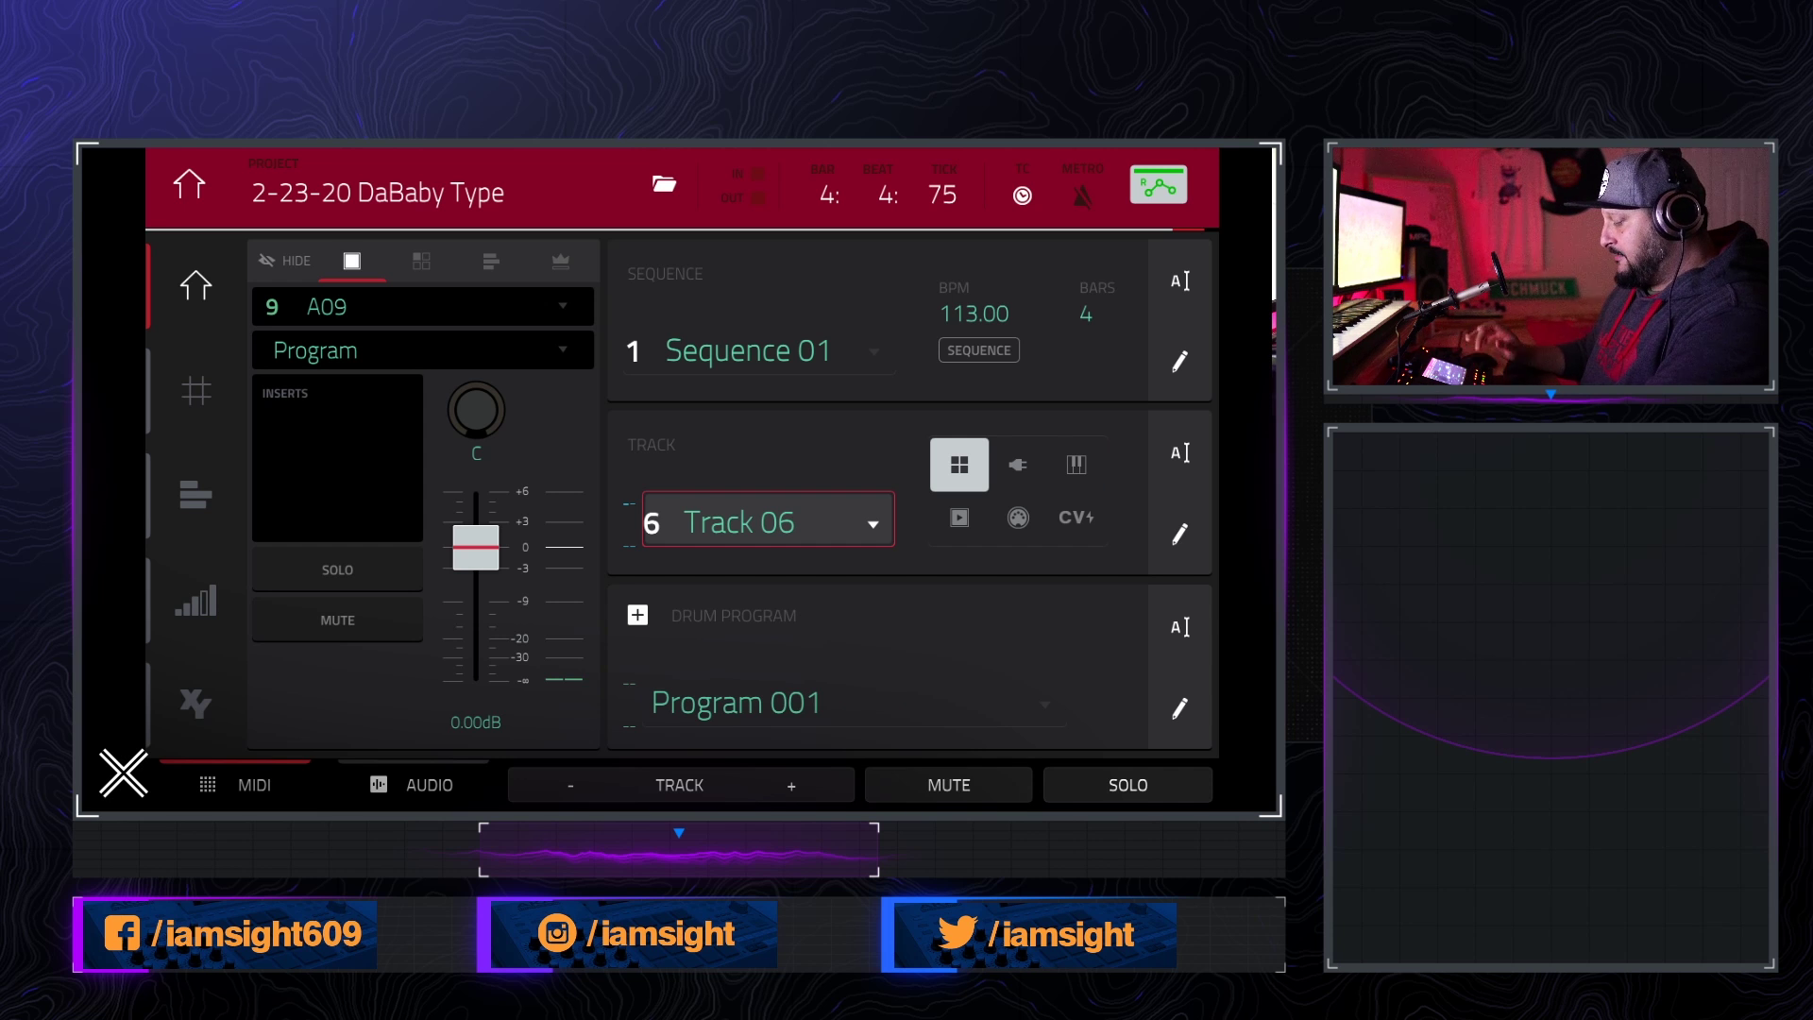
pyautogui.click(196, 285)
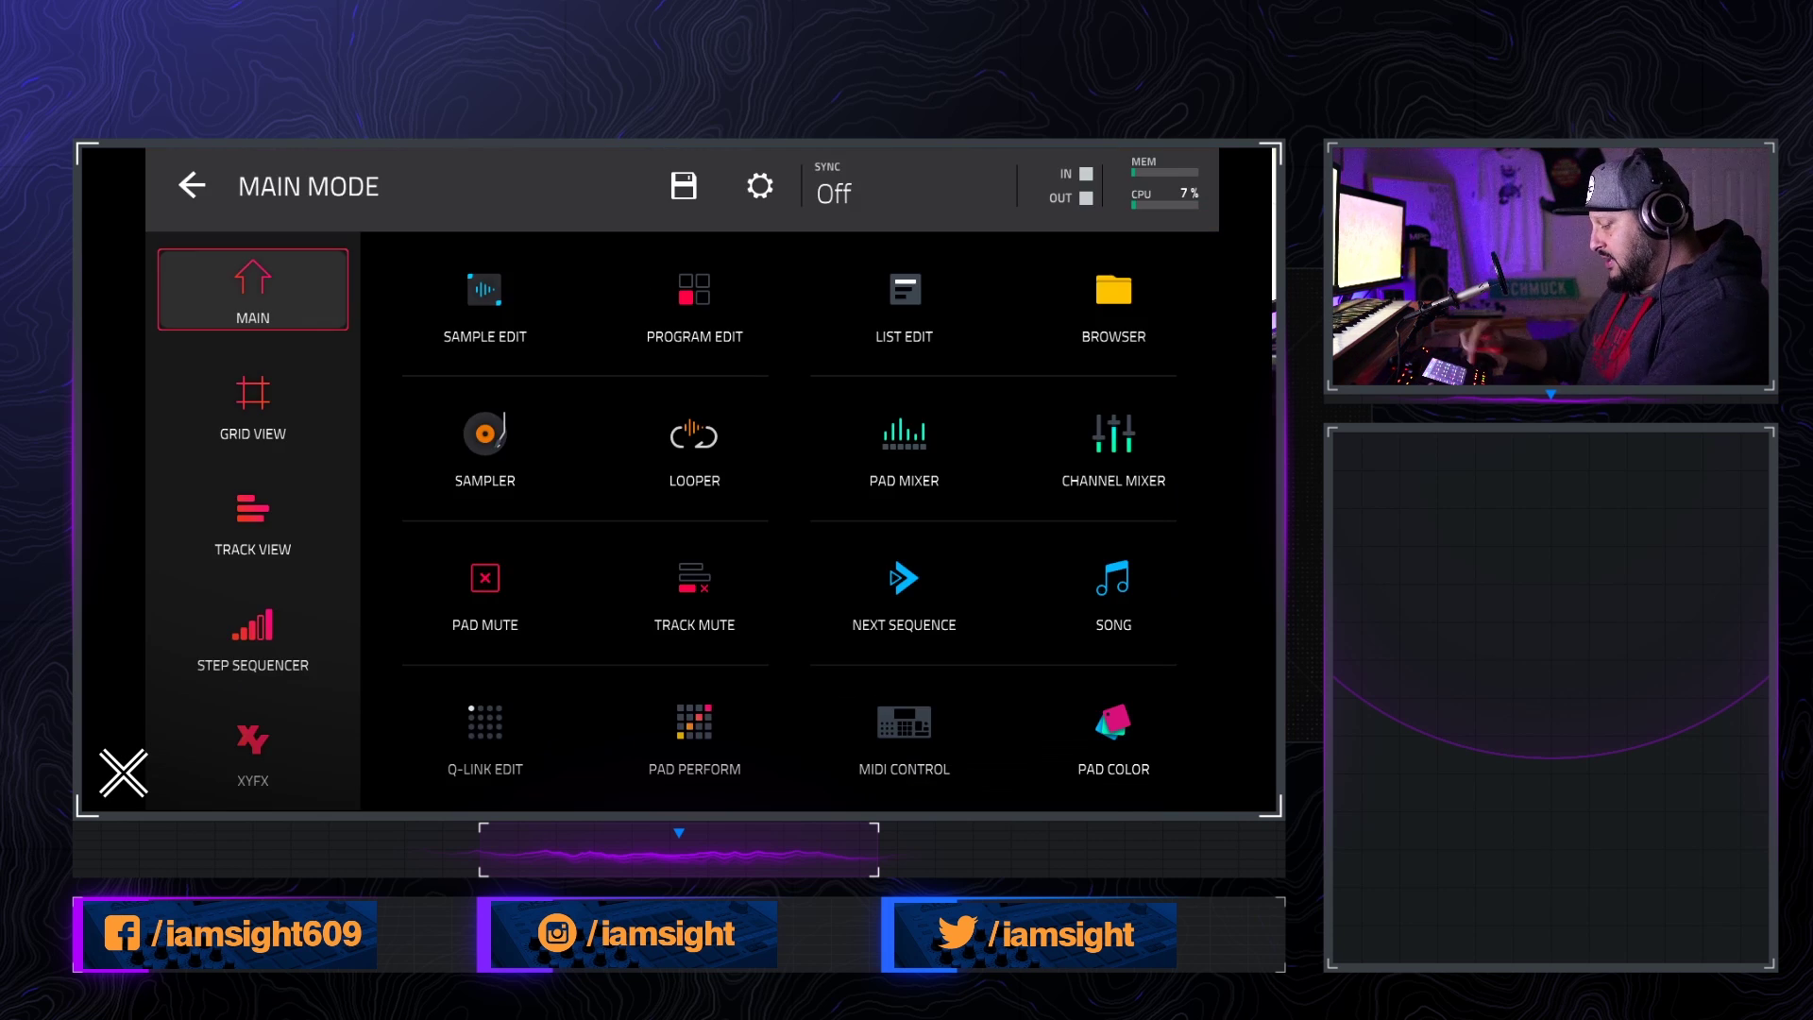
pyautogui.click(671, 291)
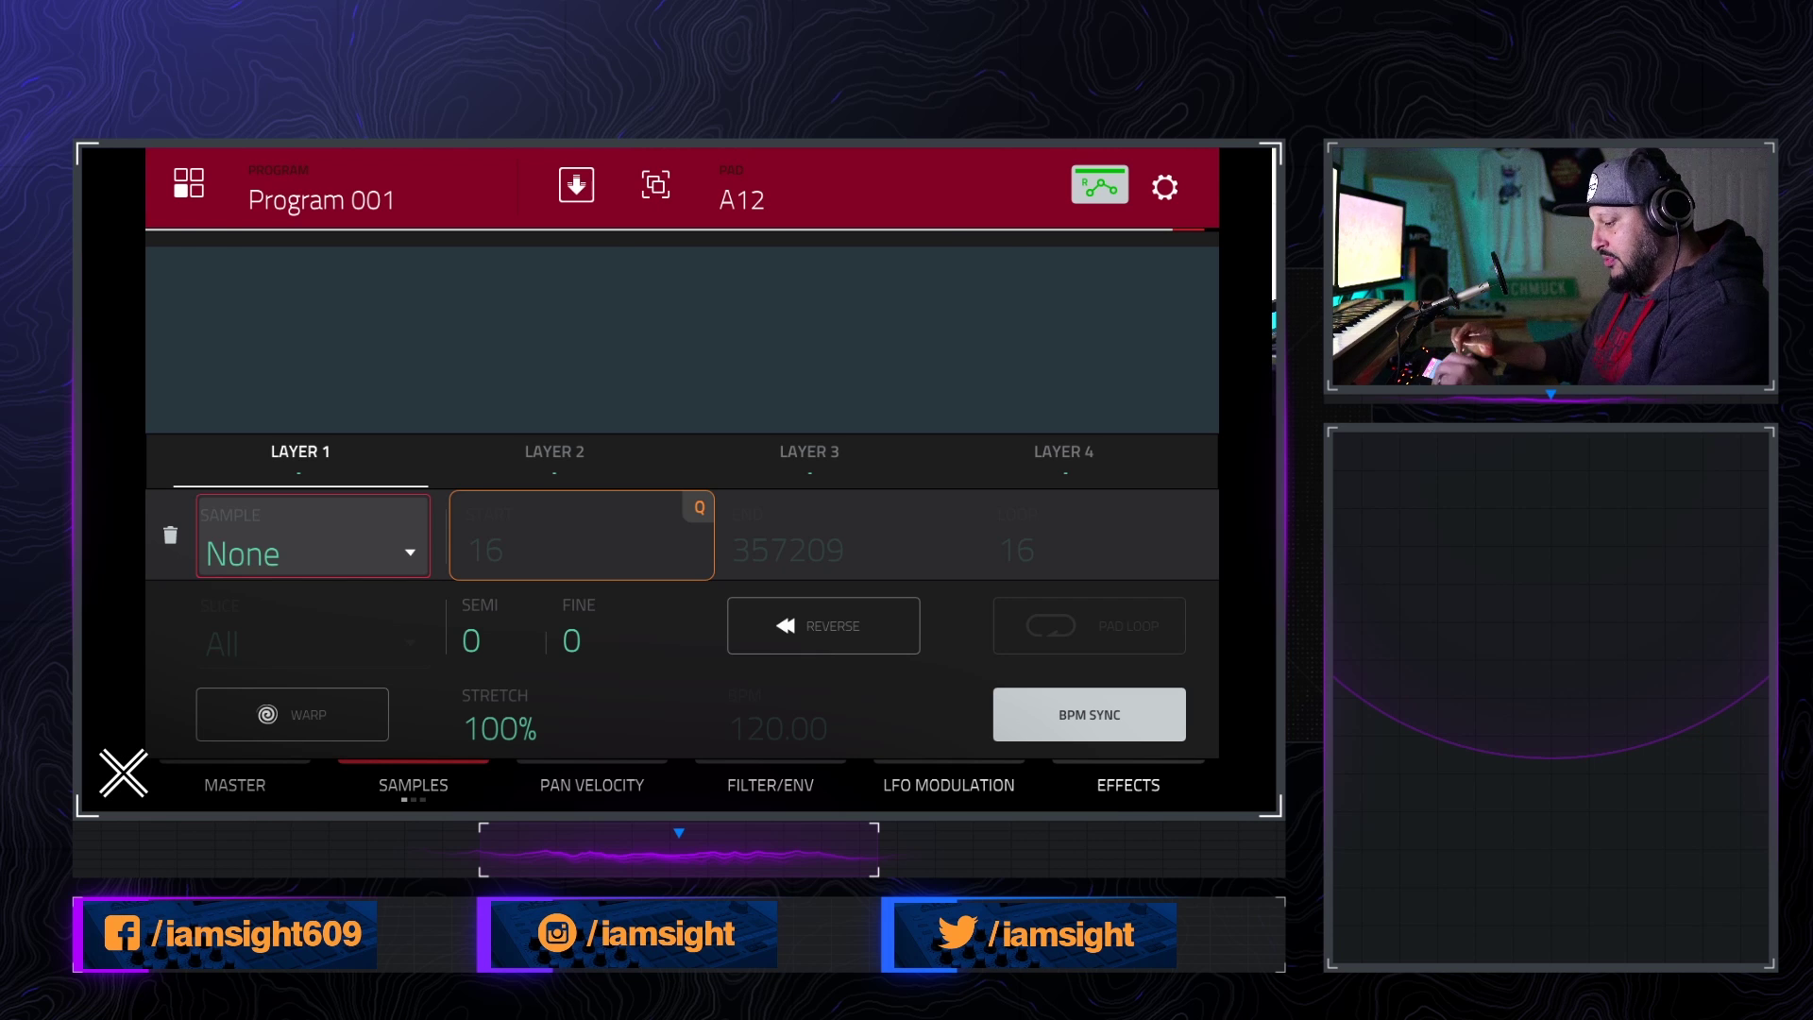
# - Load Sequence 01(61) onto pad A12's first layer and begin copying pad A14
pyautogui.scroll(1, 311, 536)
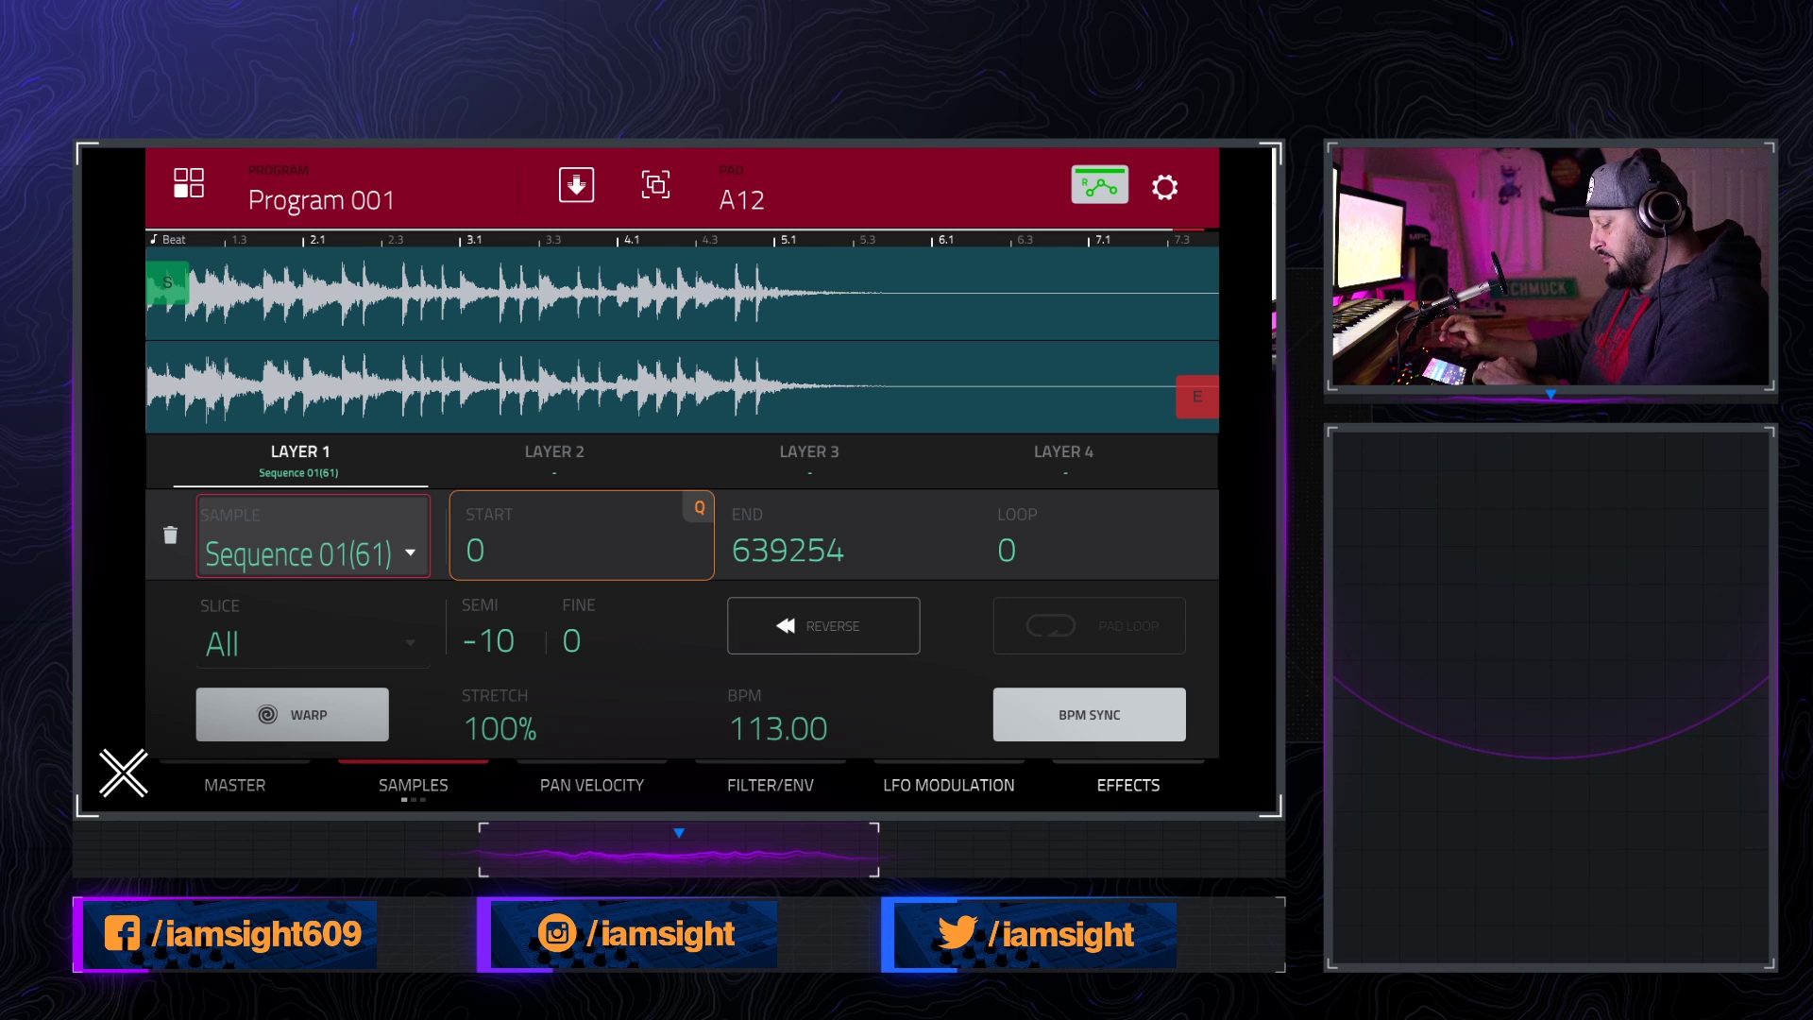
pyautogui.click(655, 184)
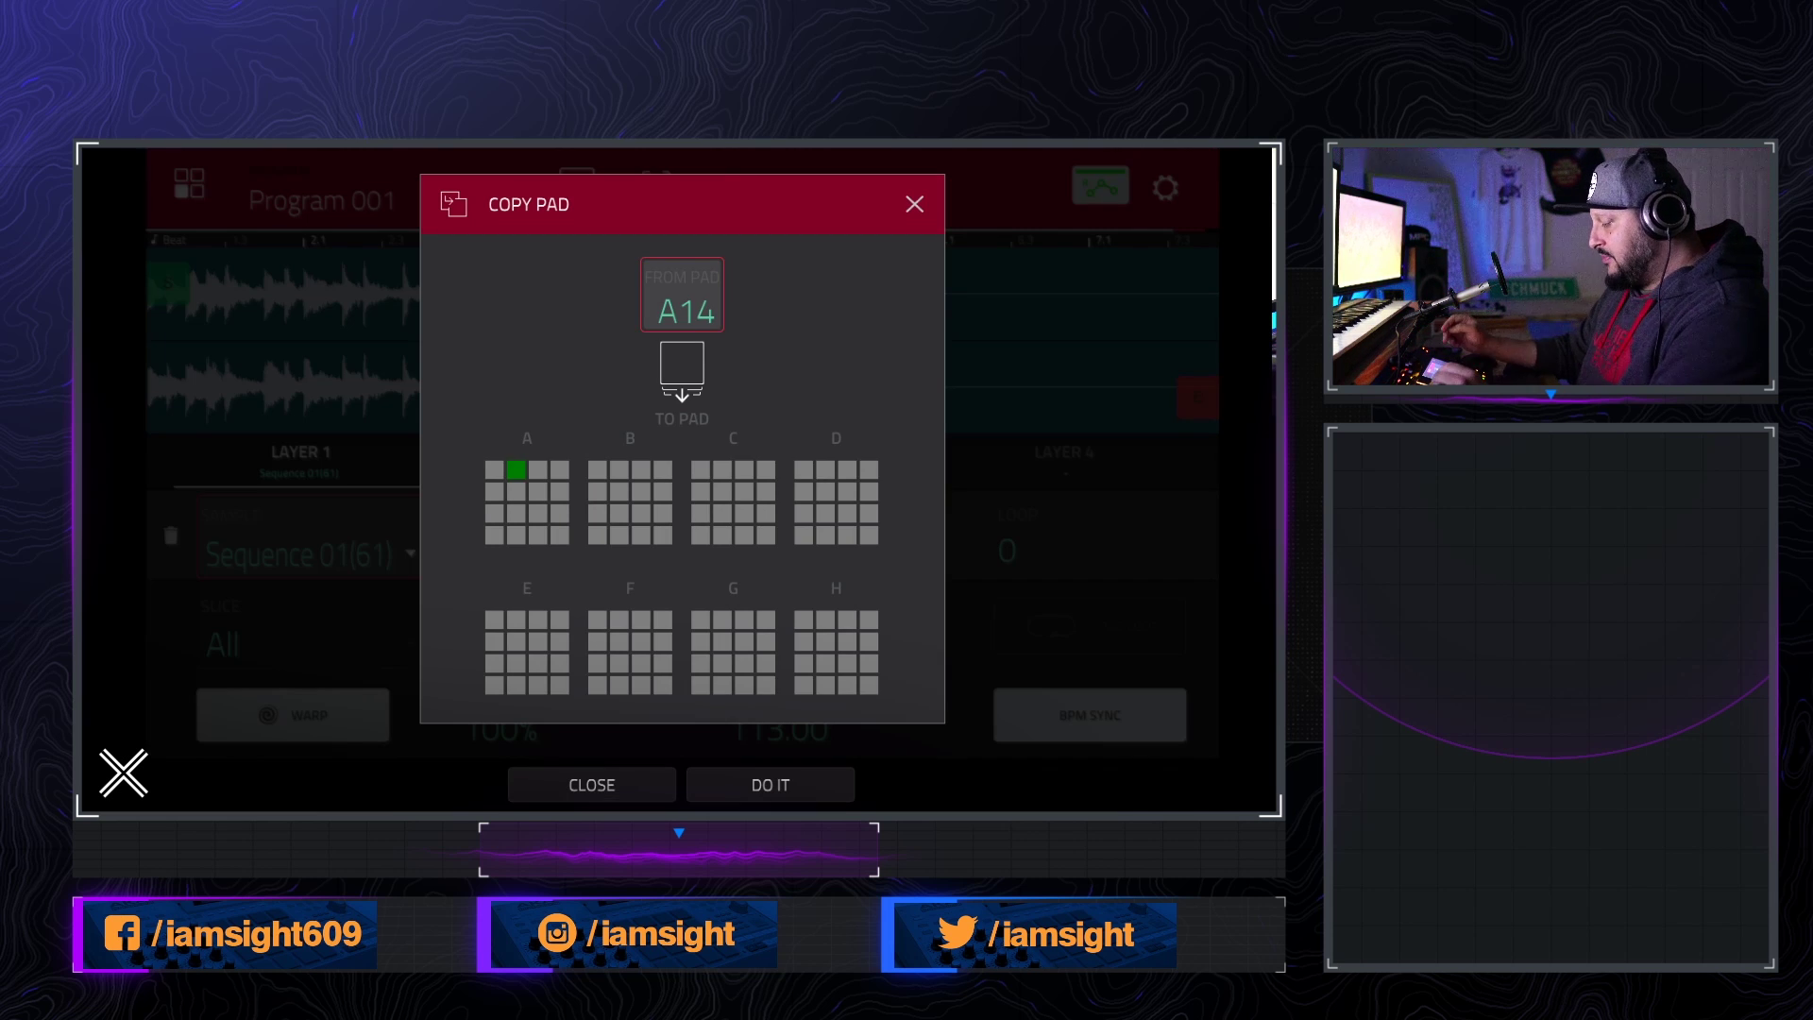
# - Cancel the pad copy and flatten pad A15 into the new sample Sequence 01(63)
pyautogui.click(681, 566)
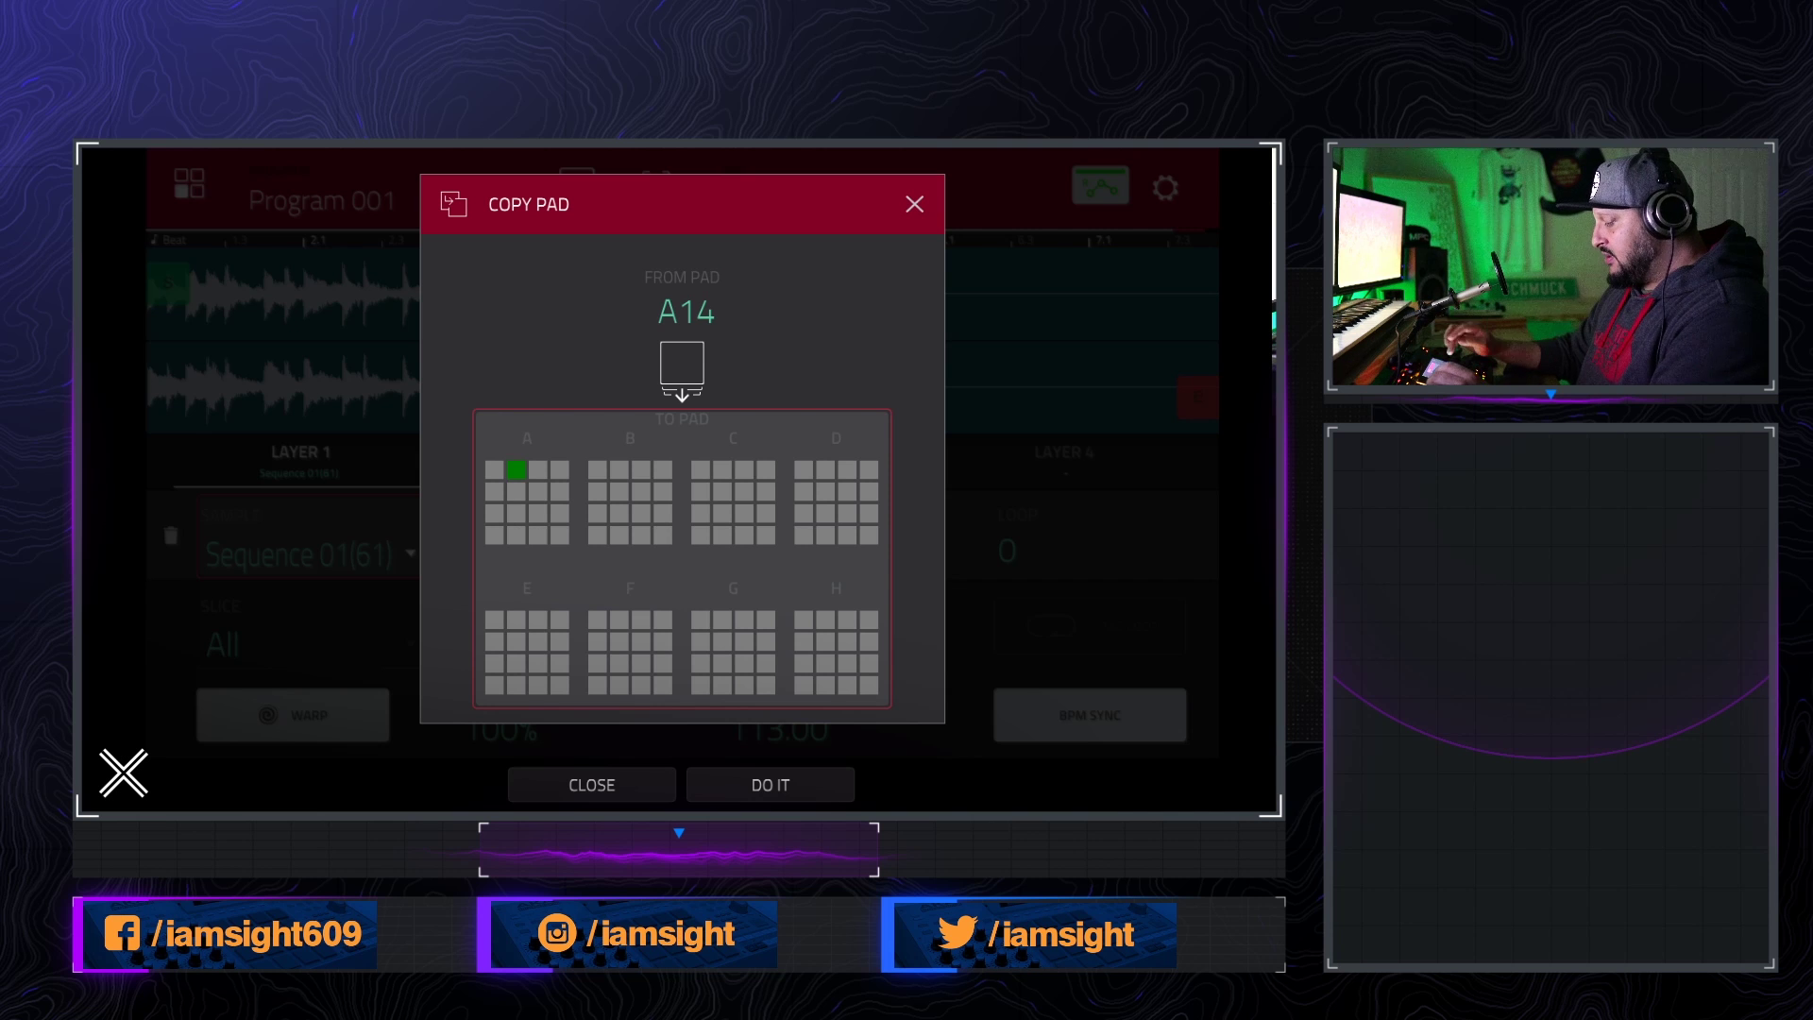
pyautogui.press('Escape')
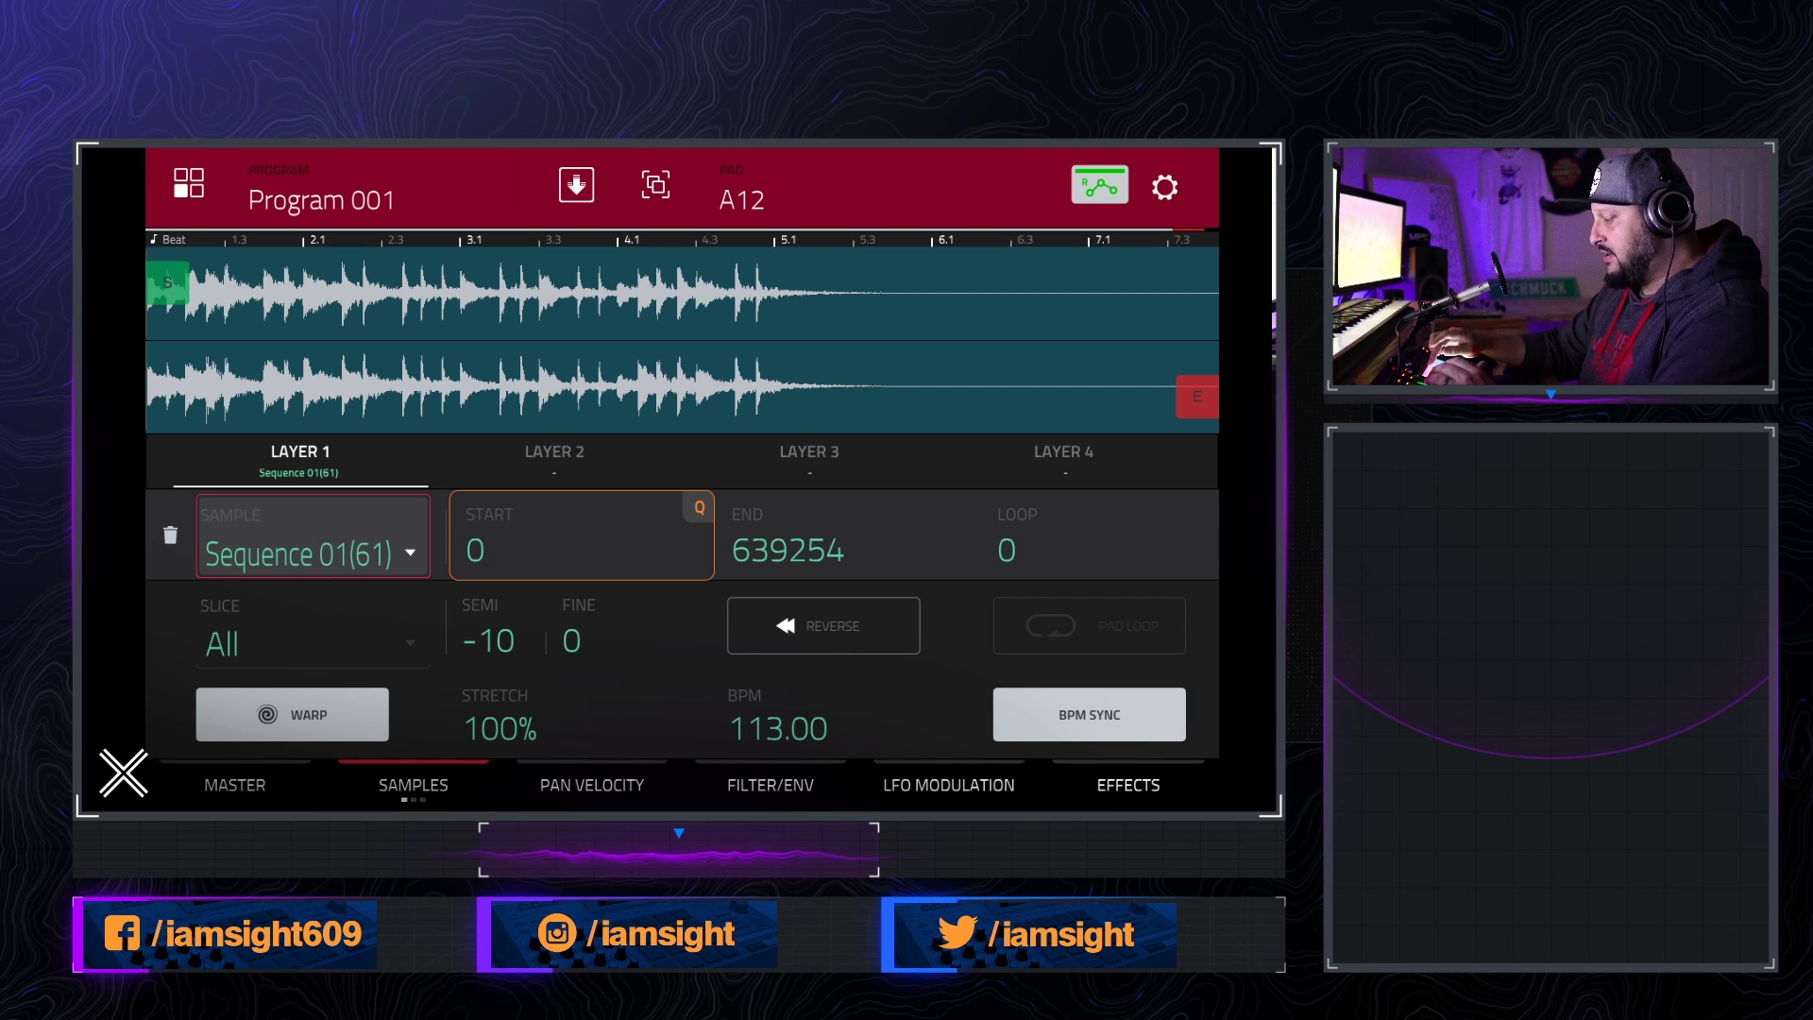
pyautogui.click(576, 185)
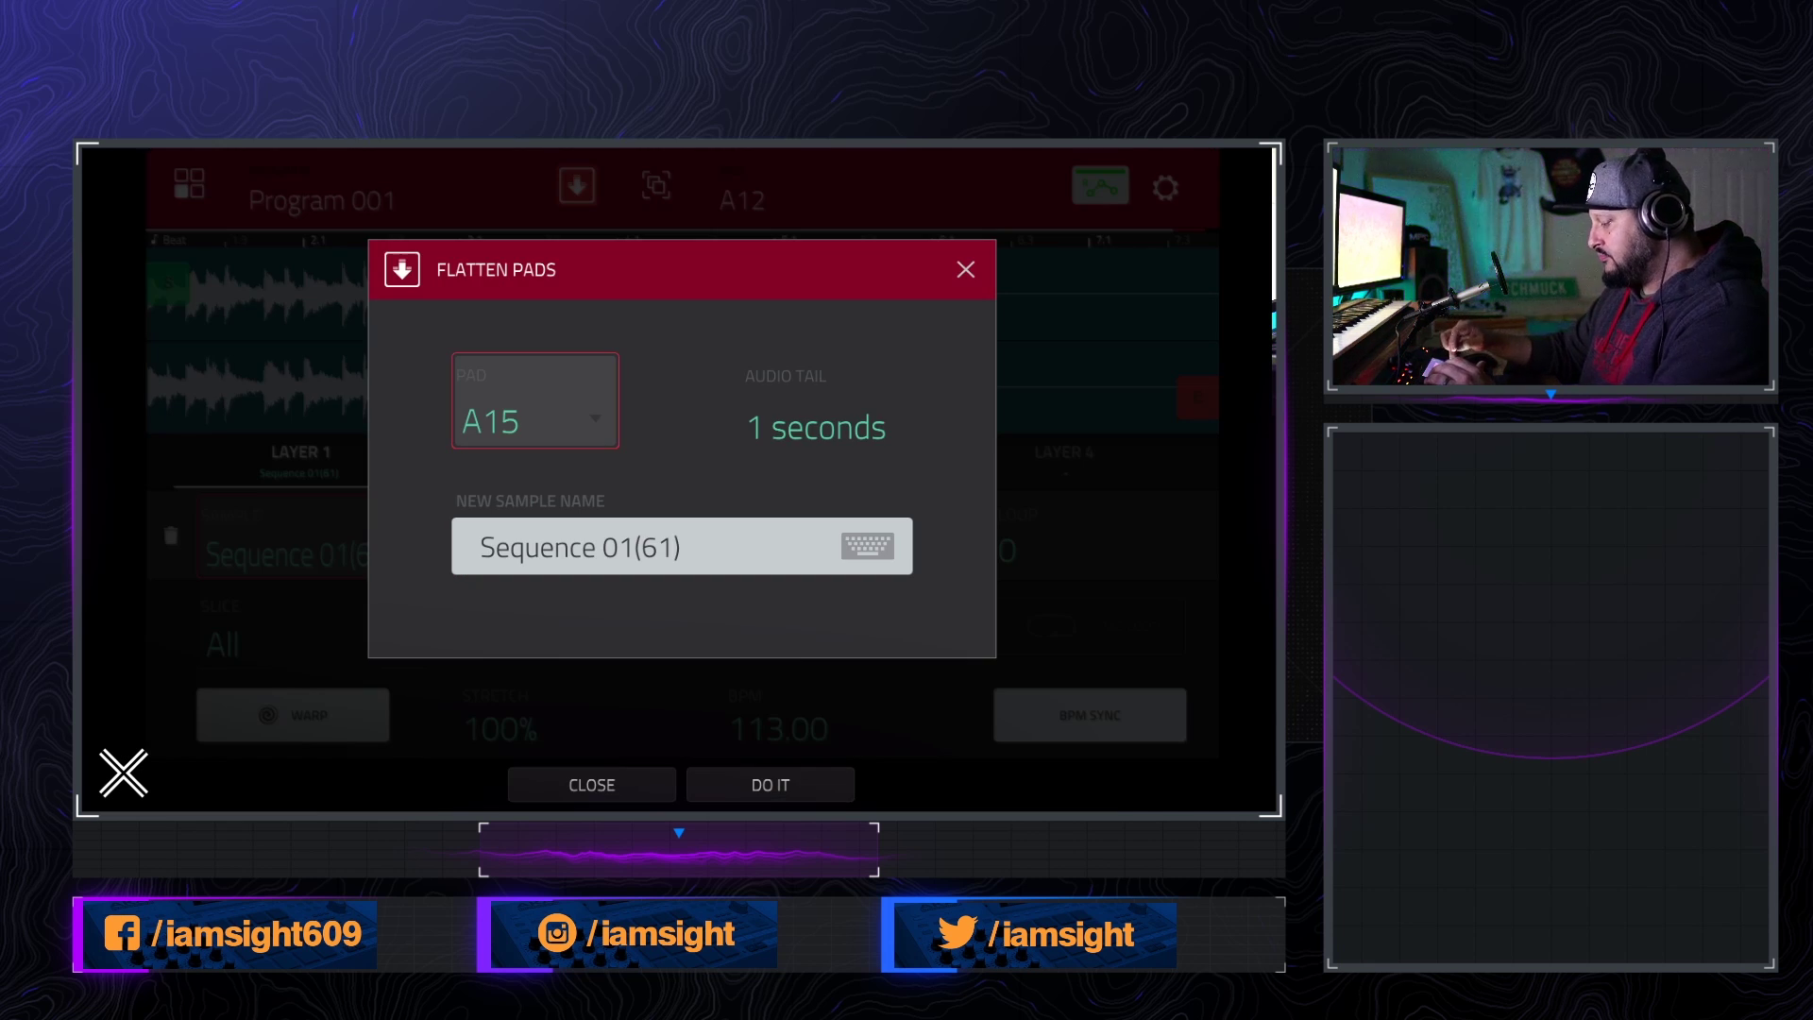
pyautogui.press('Return')
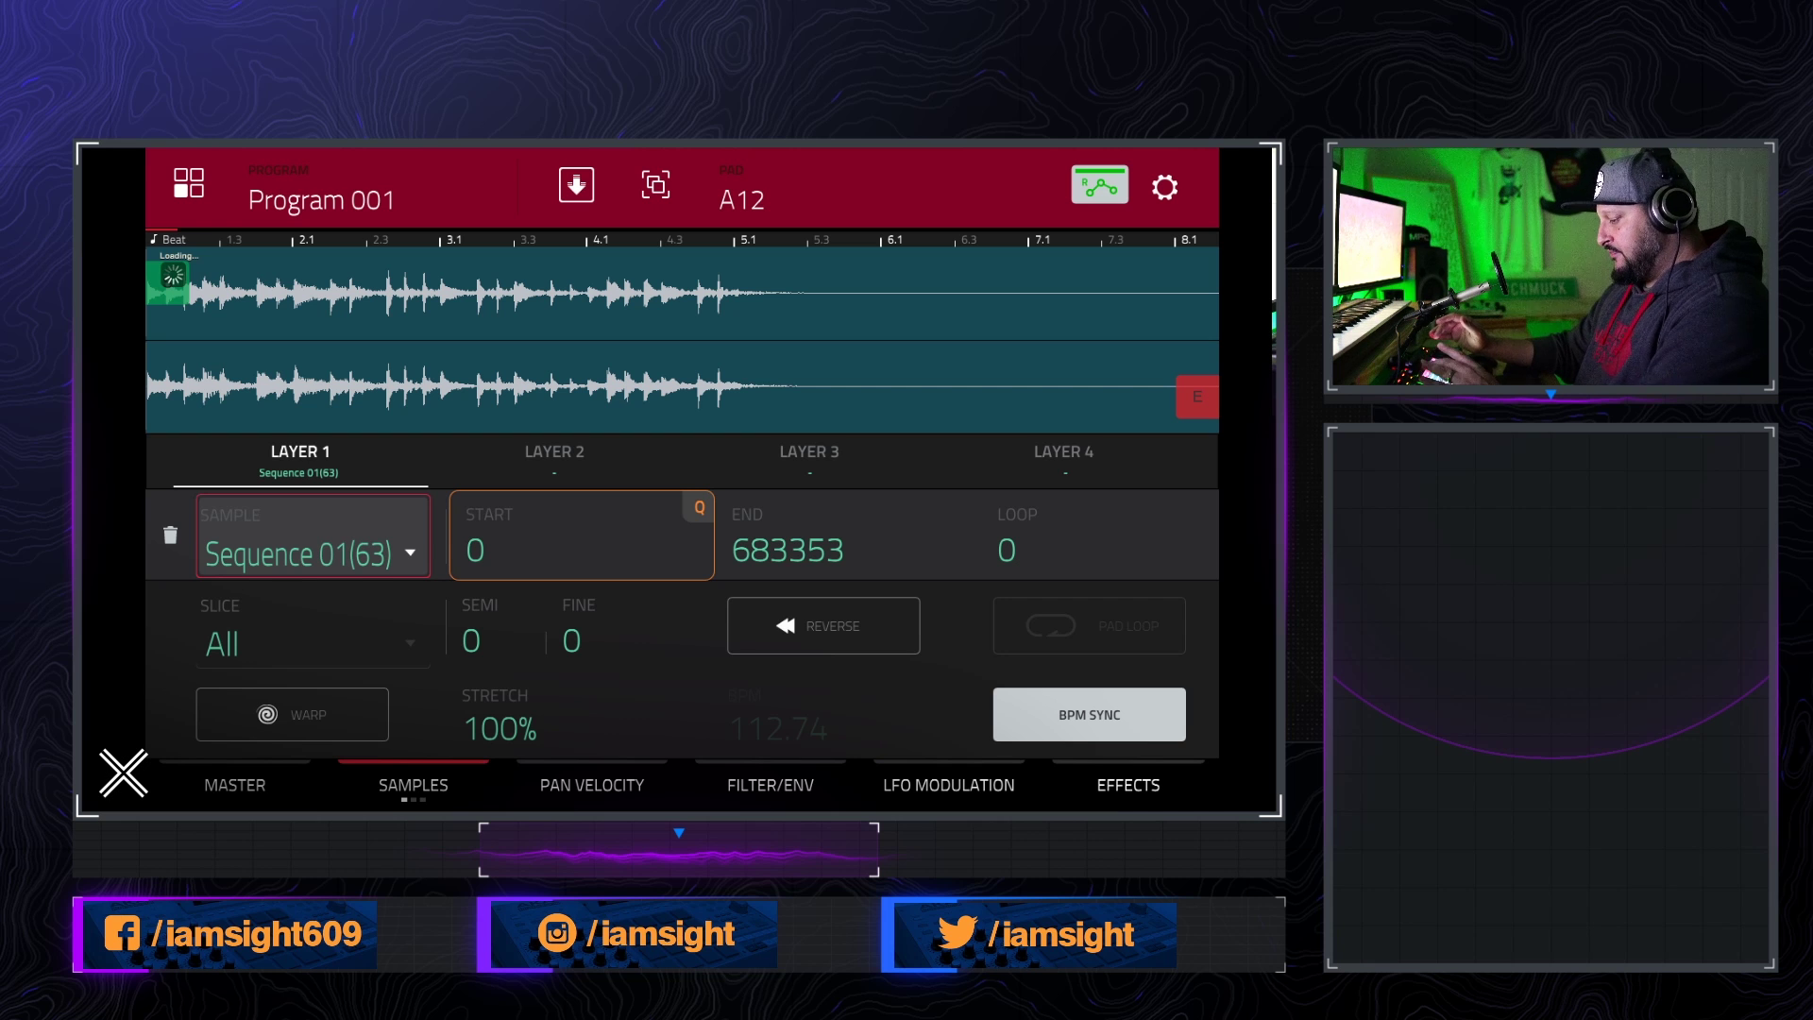
# - Tune pad A12's Sequence 01(63) layer to -12 semitones and set its end to 436705
pyautogui.click(495, 625)
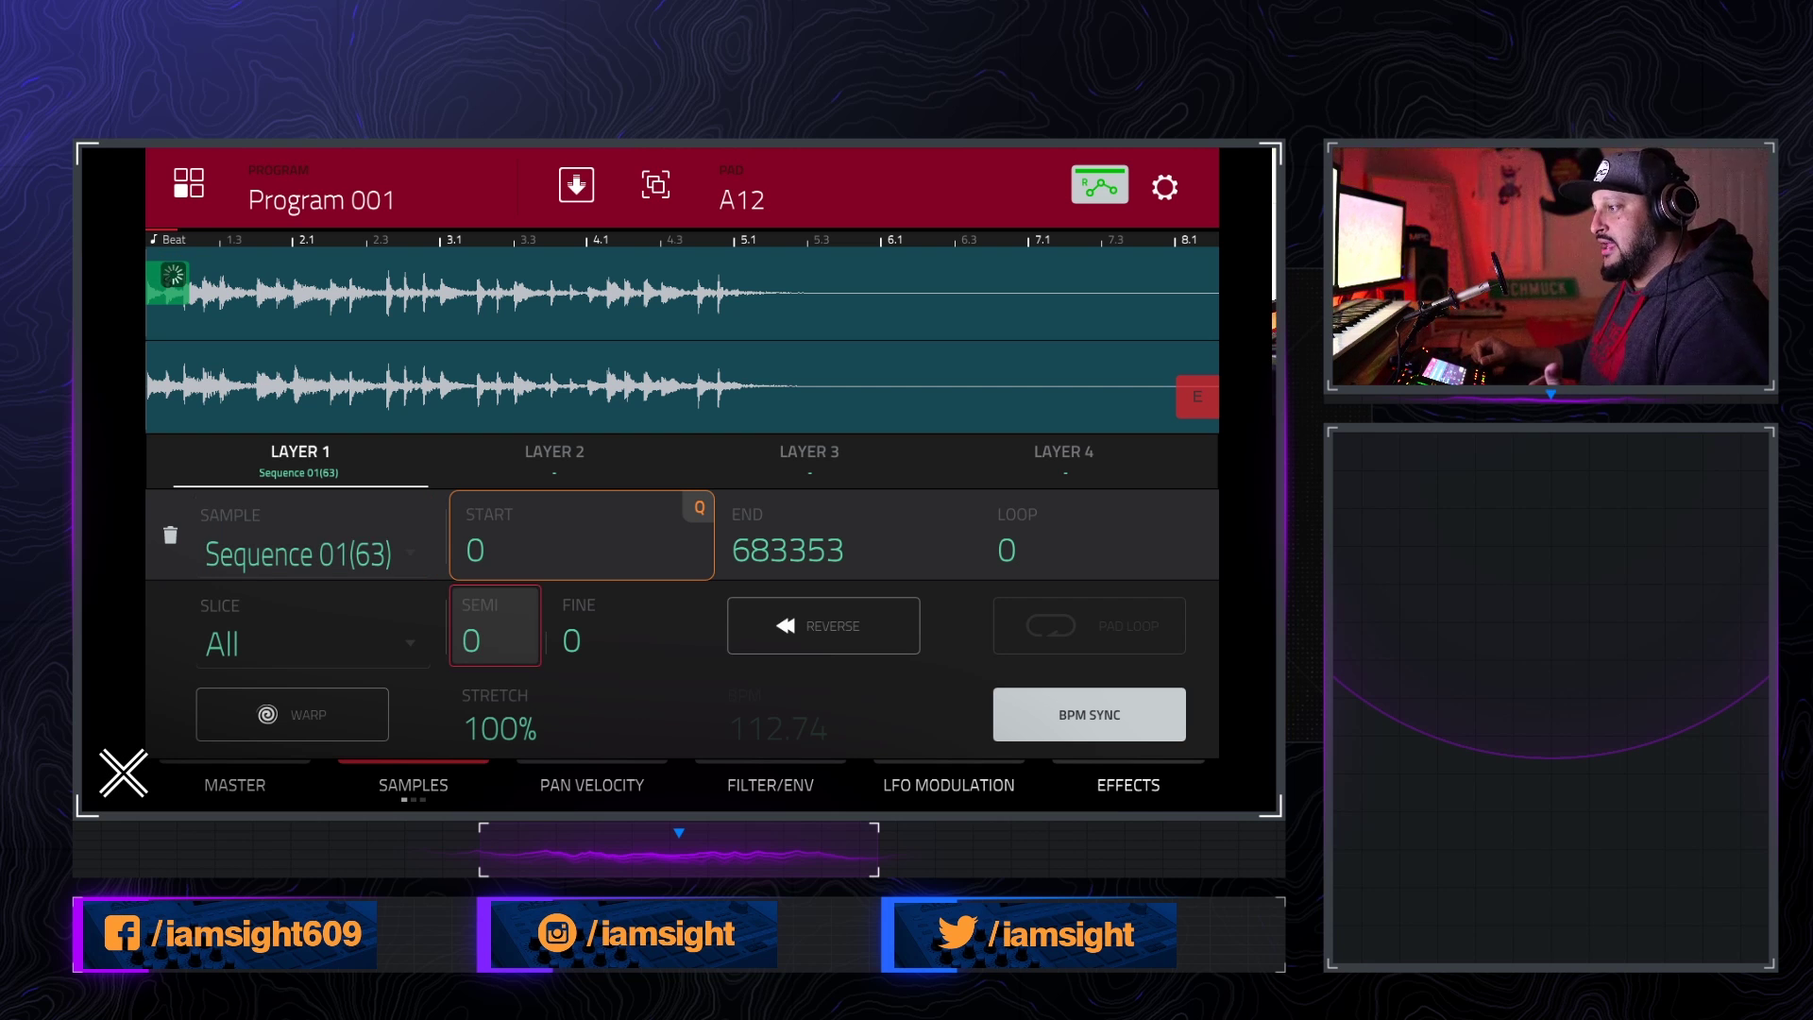
pyautogui.scroll(-12, 495, 640)
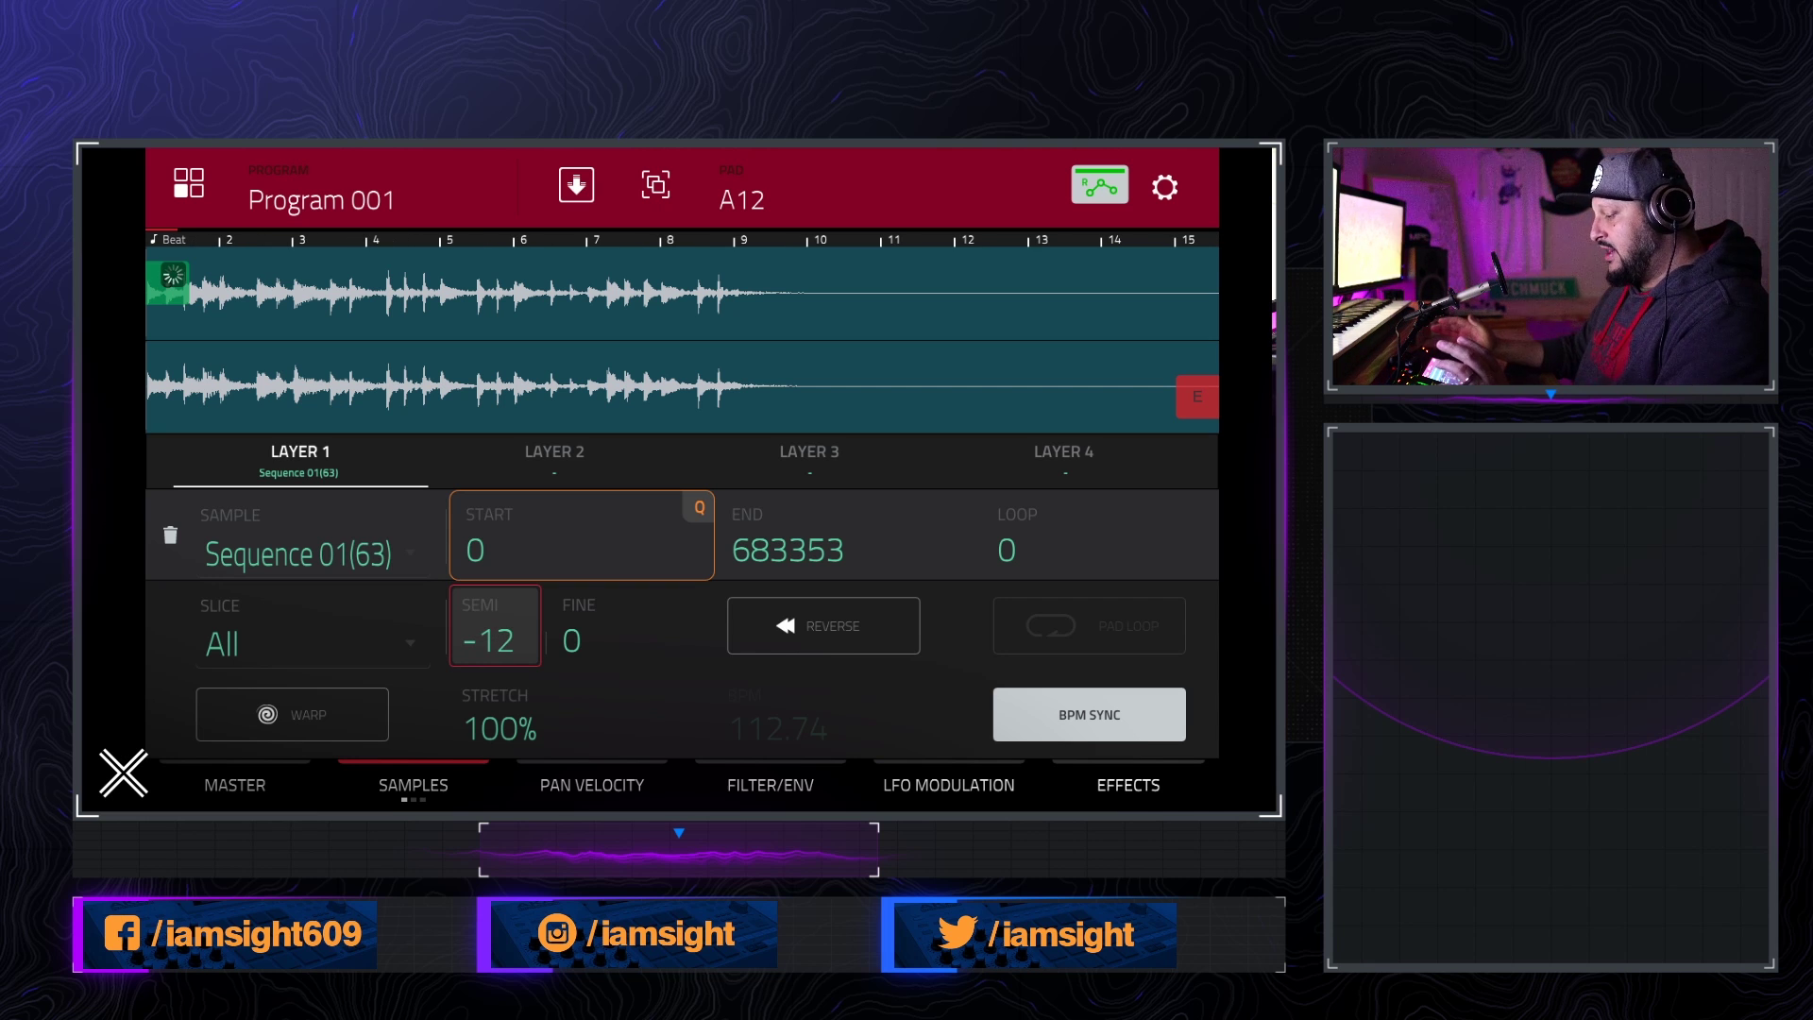
pyautogui.scroll(-10, 788, 549)
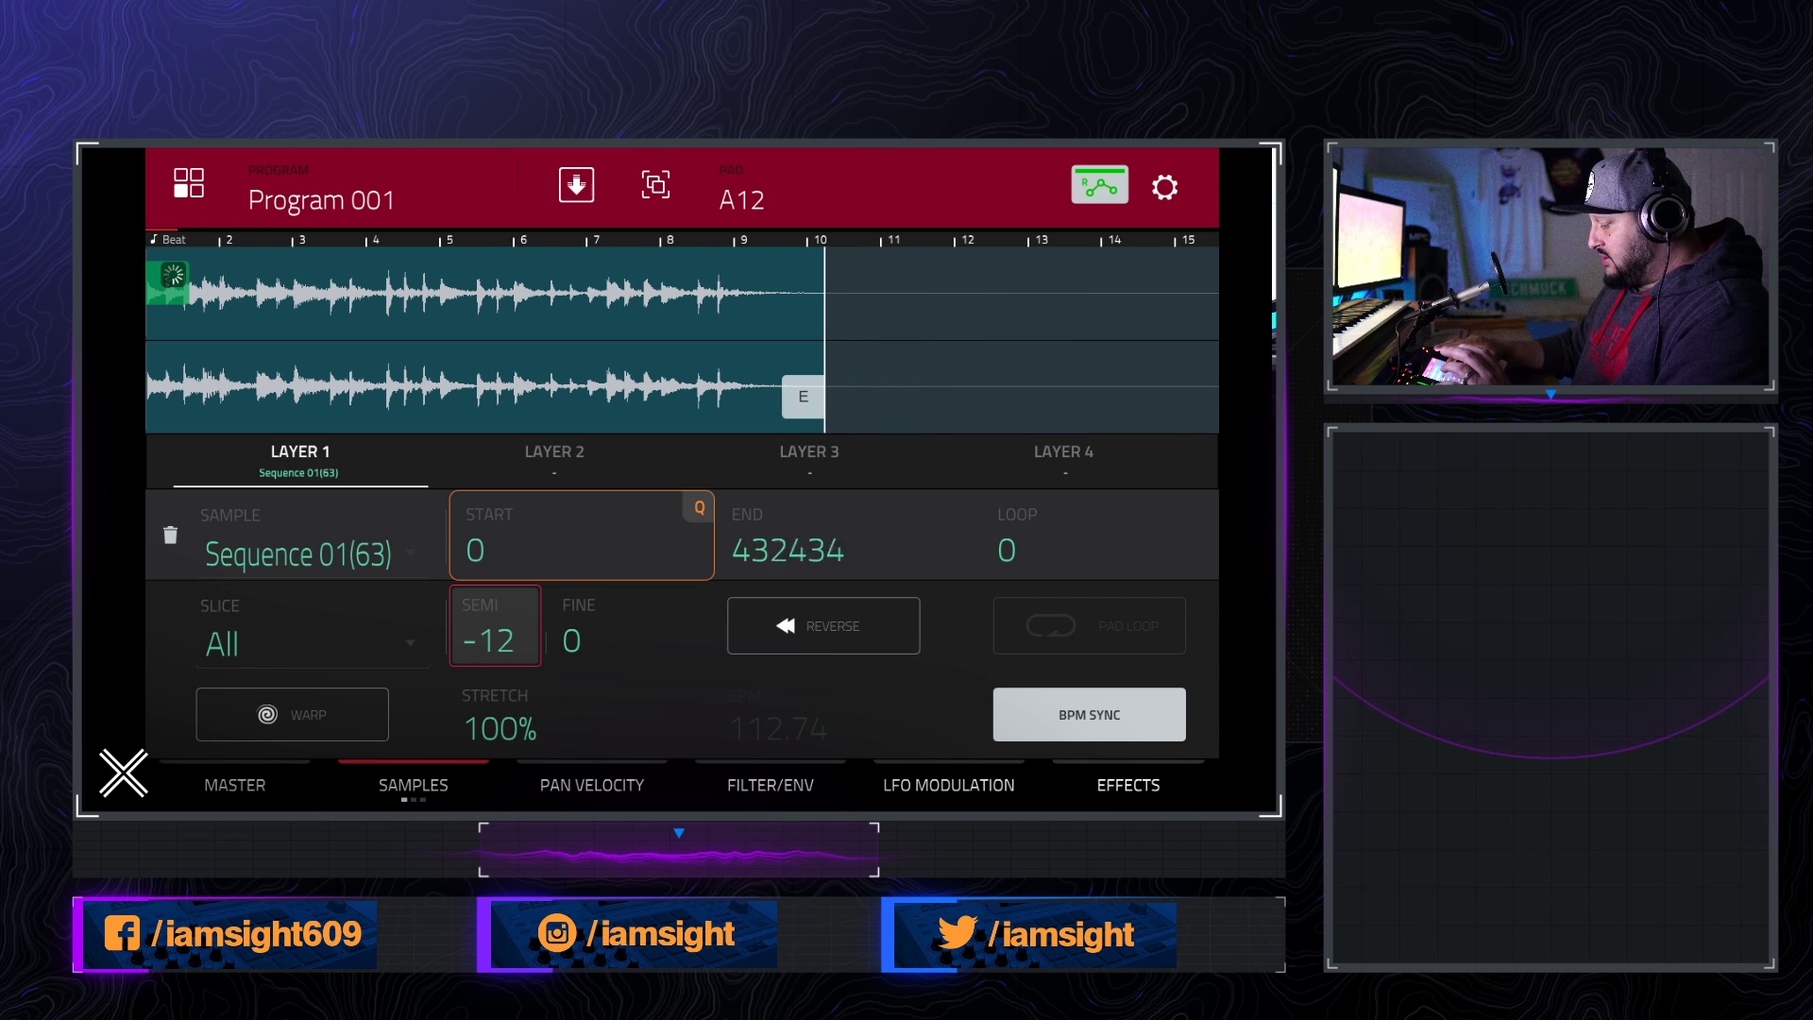
pyautogui.scroll(3, 788, 550)
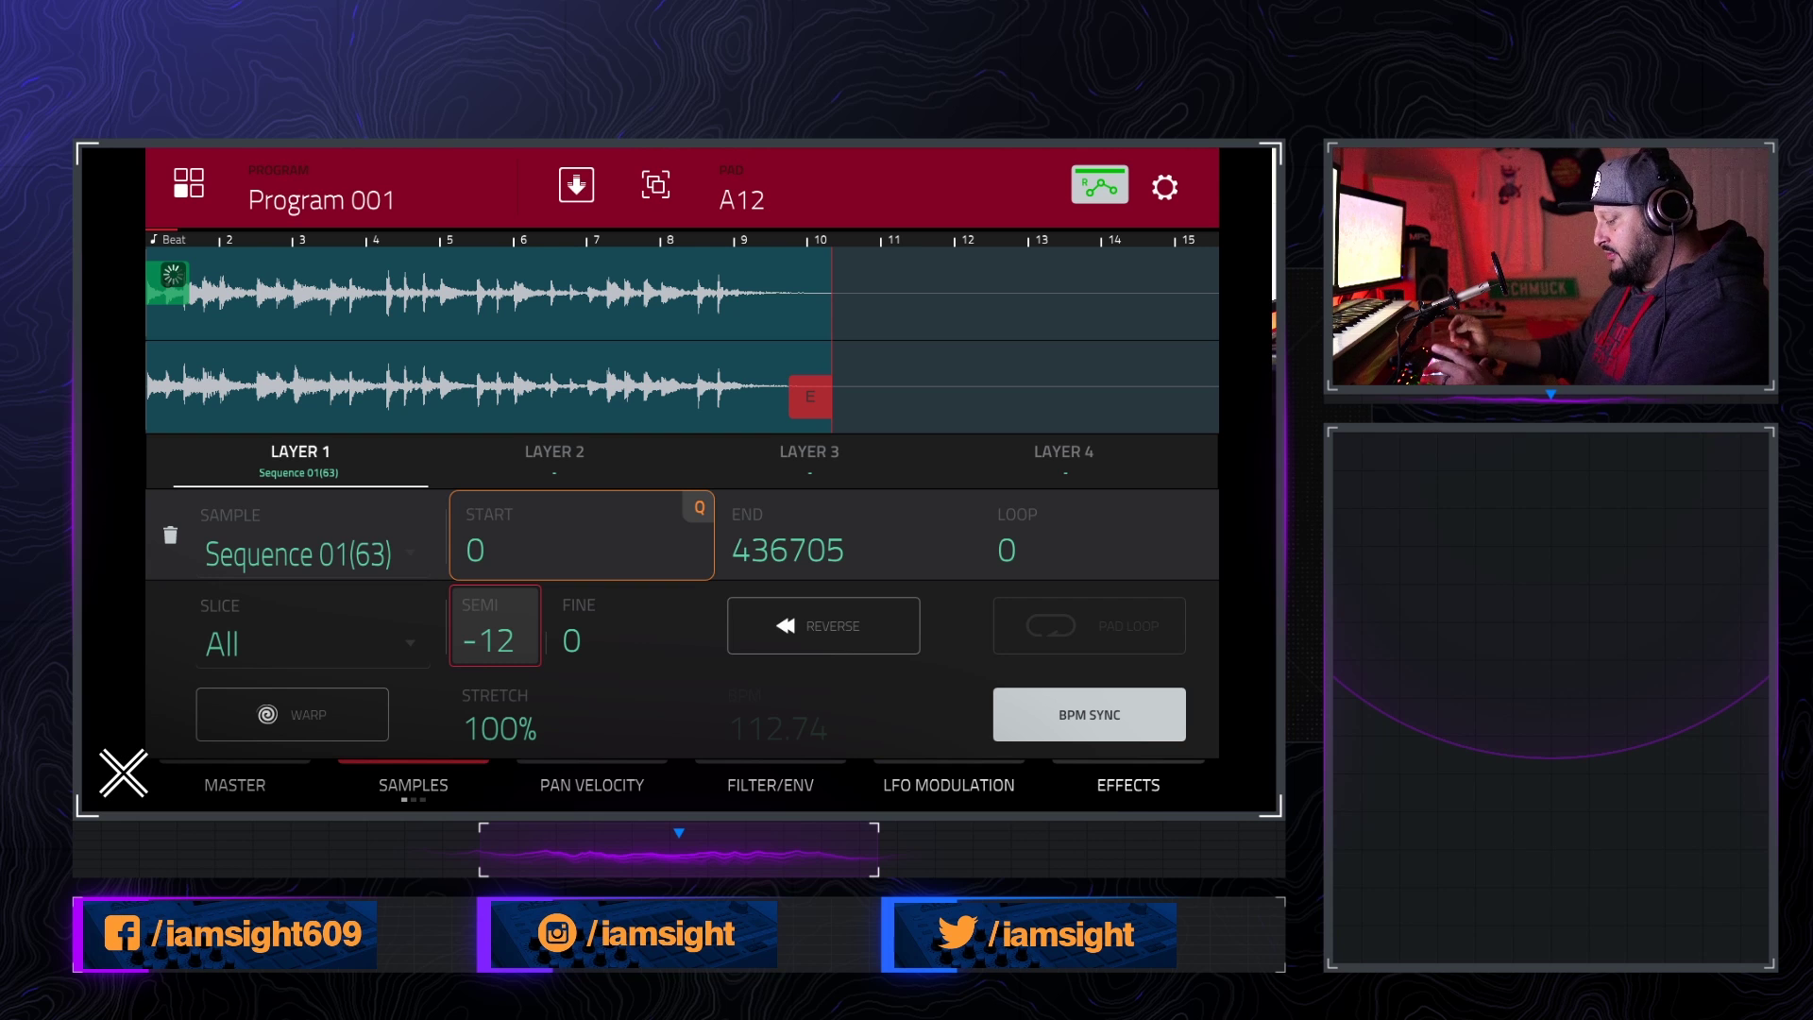
# - Set pad A12's first Simultaneous Play pad to A14 in the MASTER settings
pyautogui.click(235, 784)
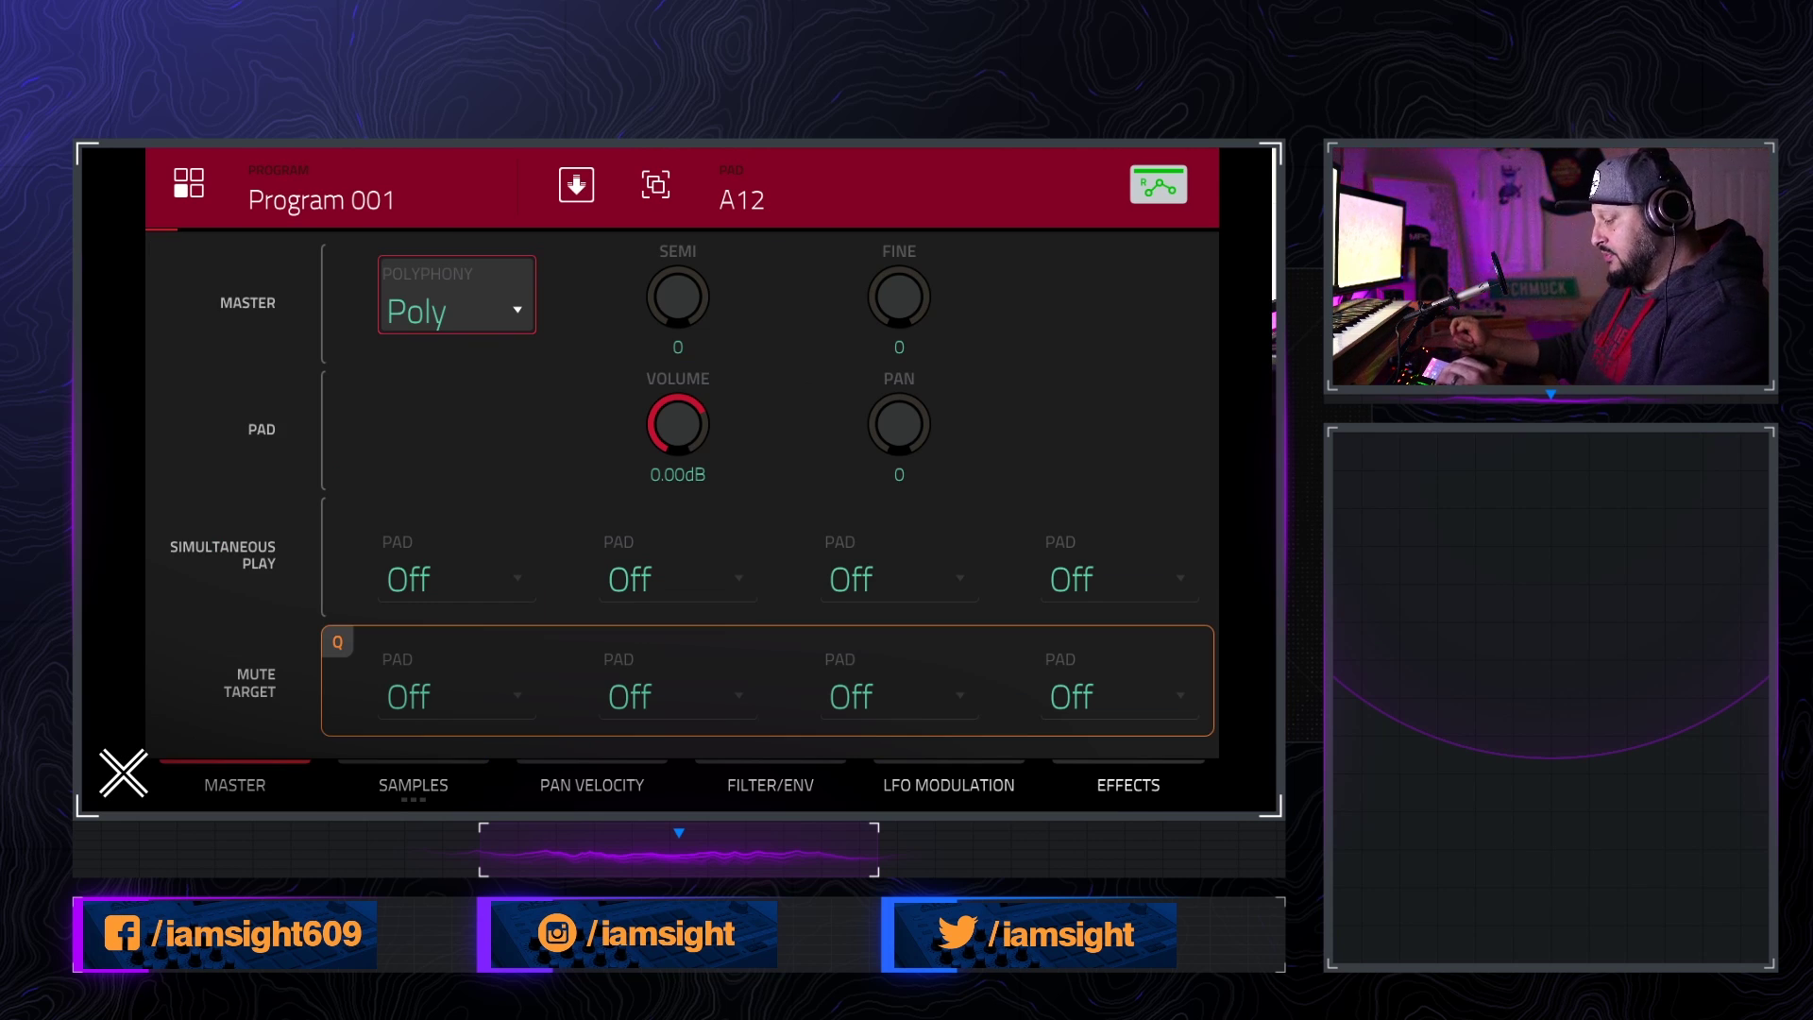
pyautogui.click(456, 563)
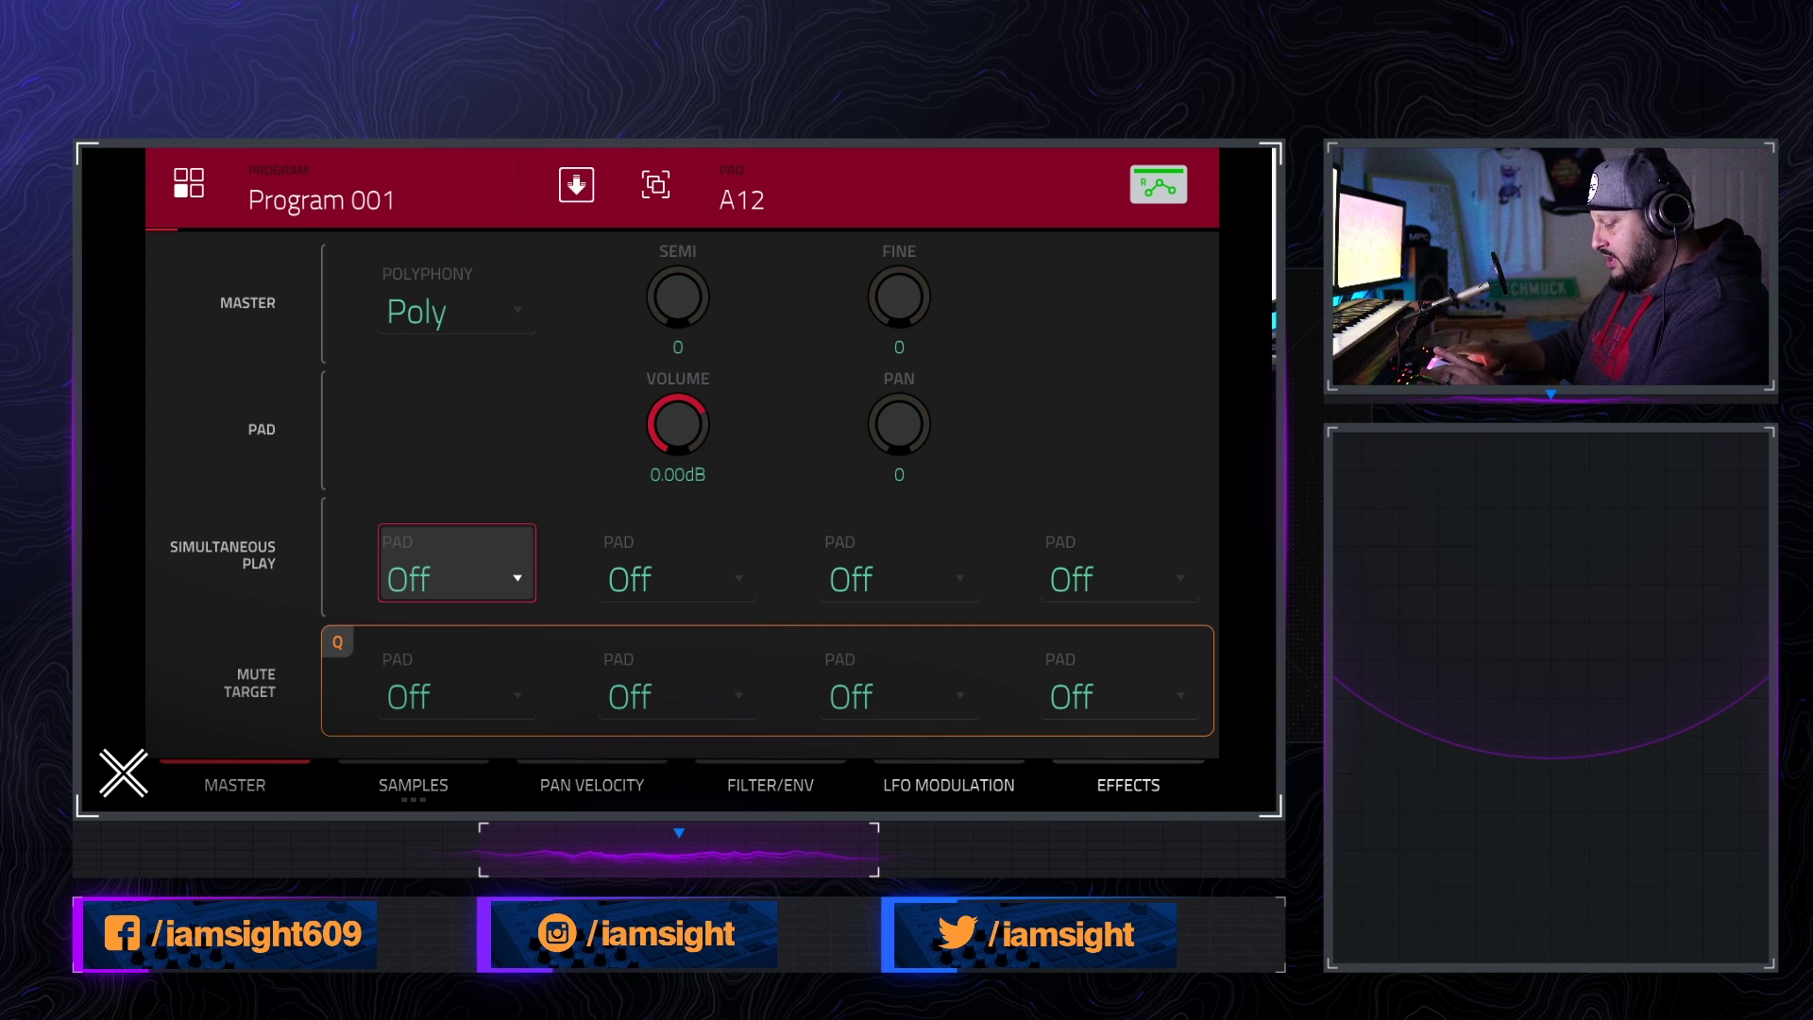
pyautogui.scroll(11, 456, 563)
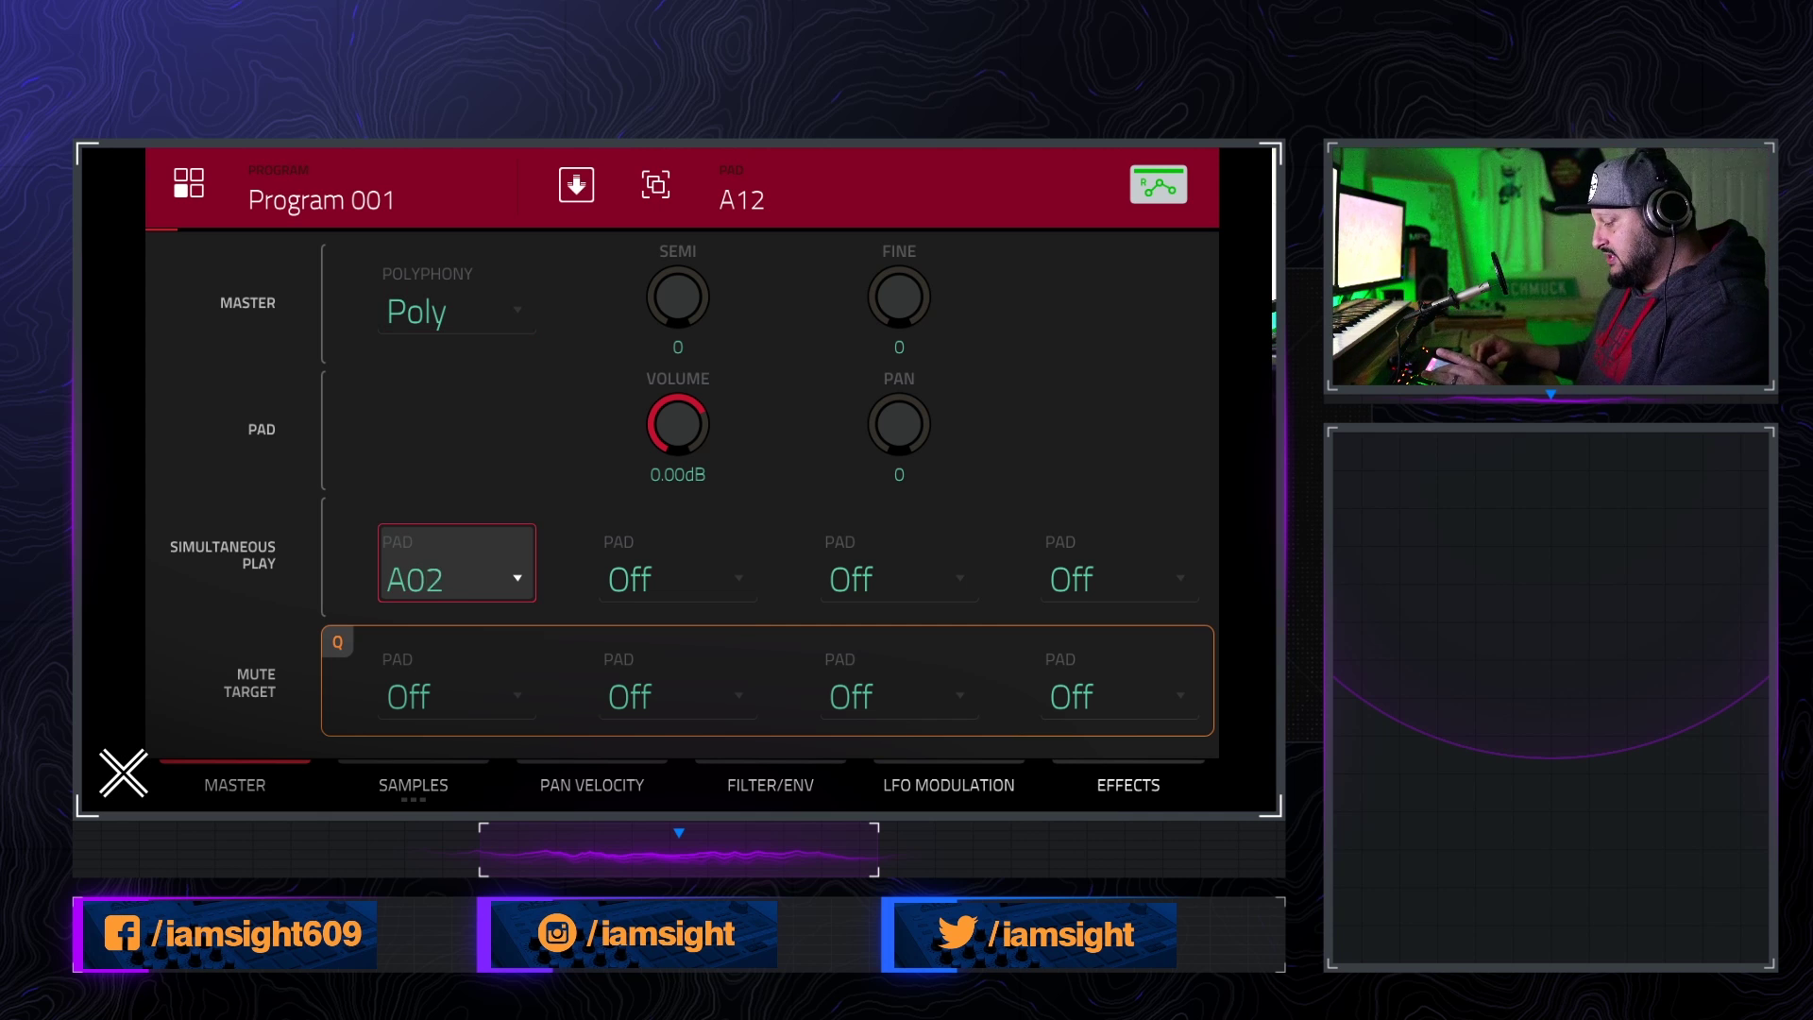
pyautogui.scroll(3, 456, 563)
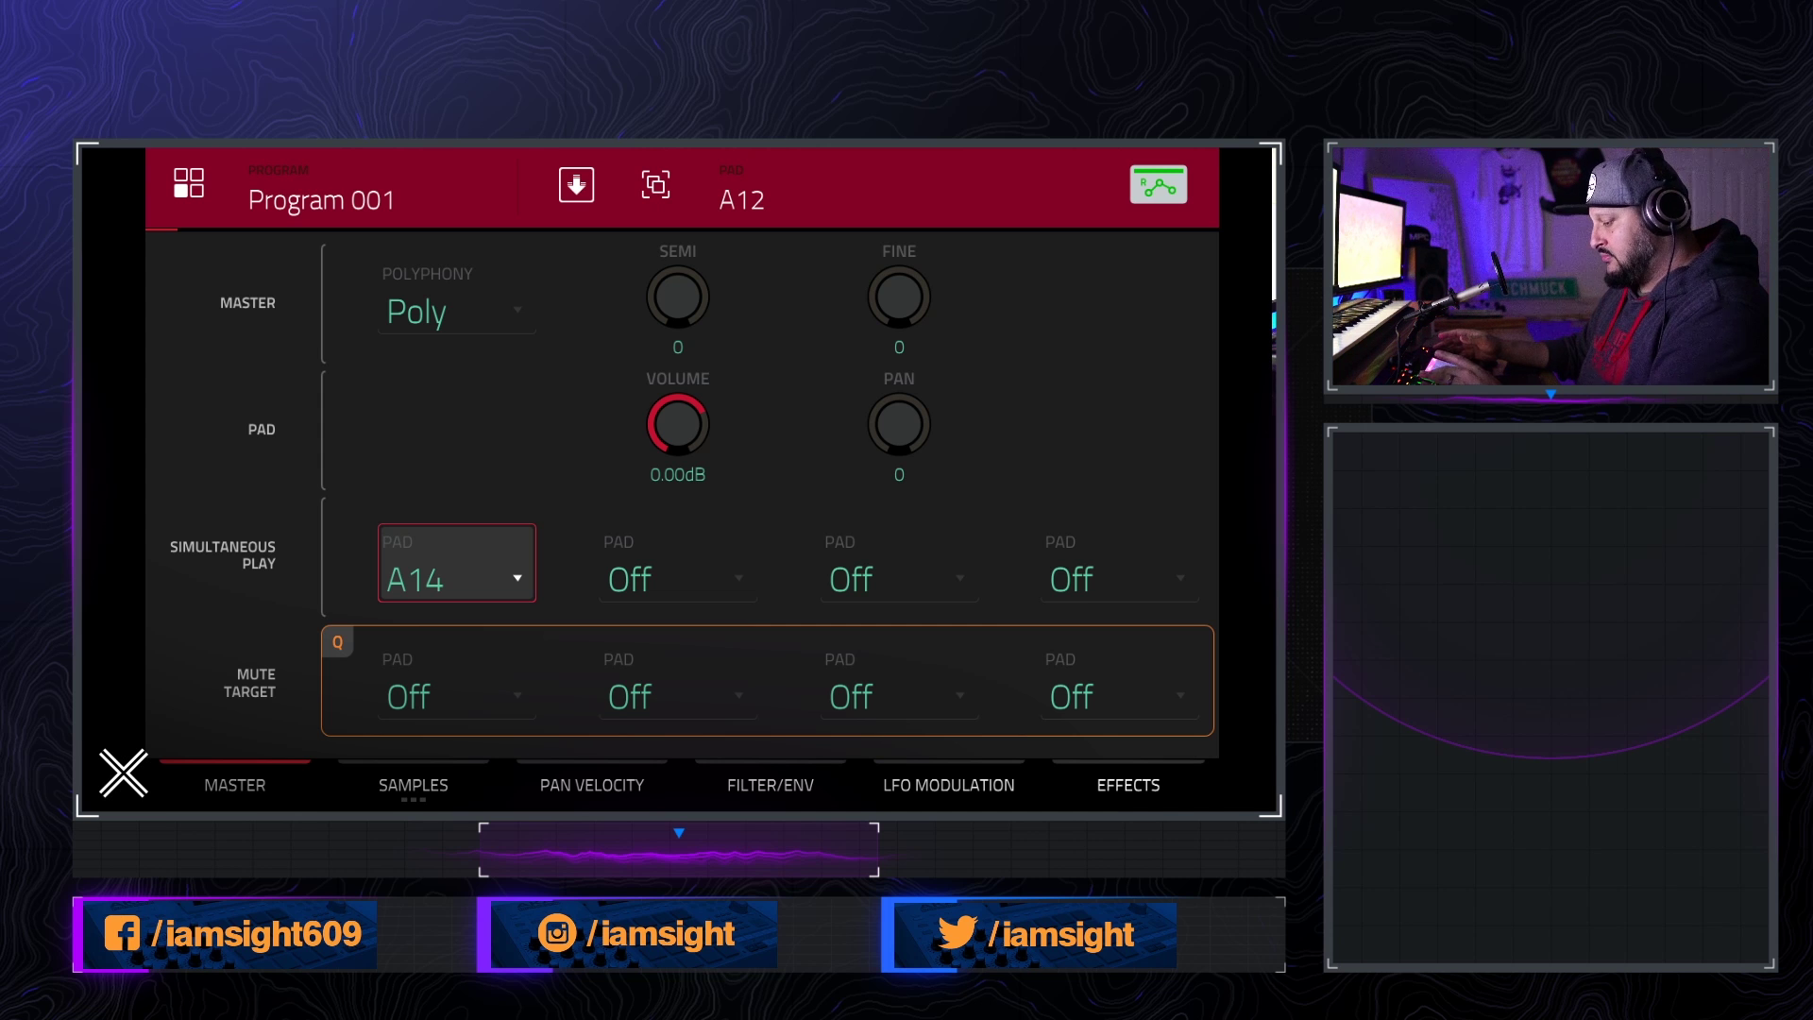
pyautogui.click(188, 183)
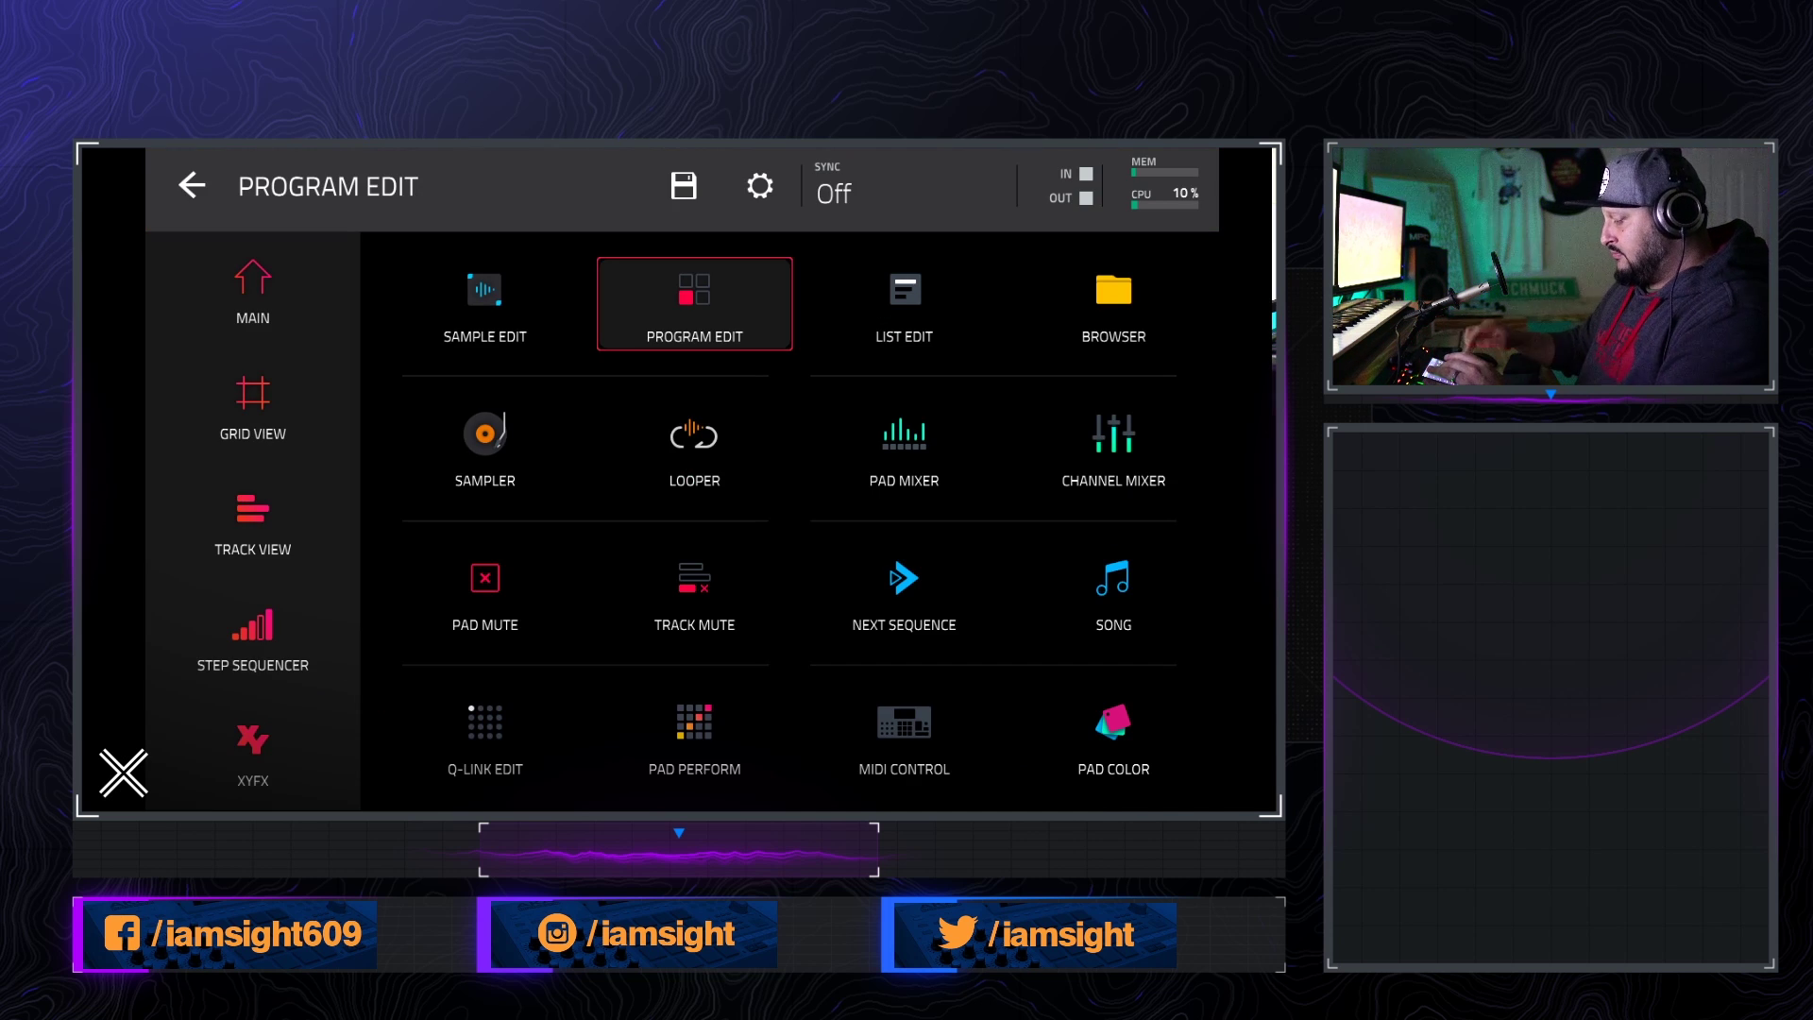
# - In Program 001's Pad Mixer, bring pad A15's fader to -9.00dB
pyautogui.click(1113, 443)
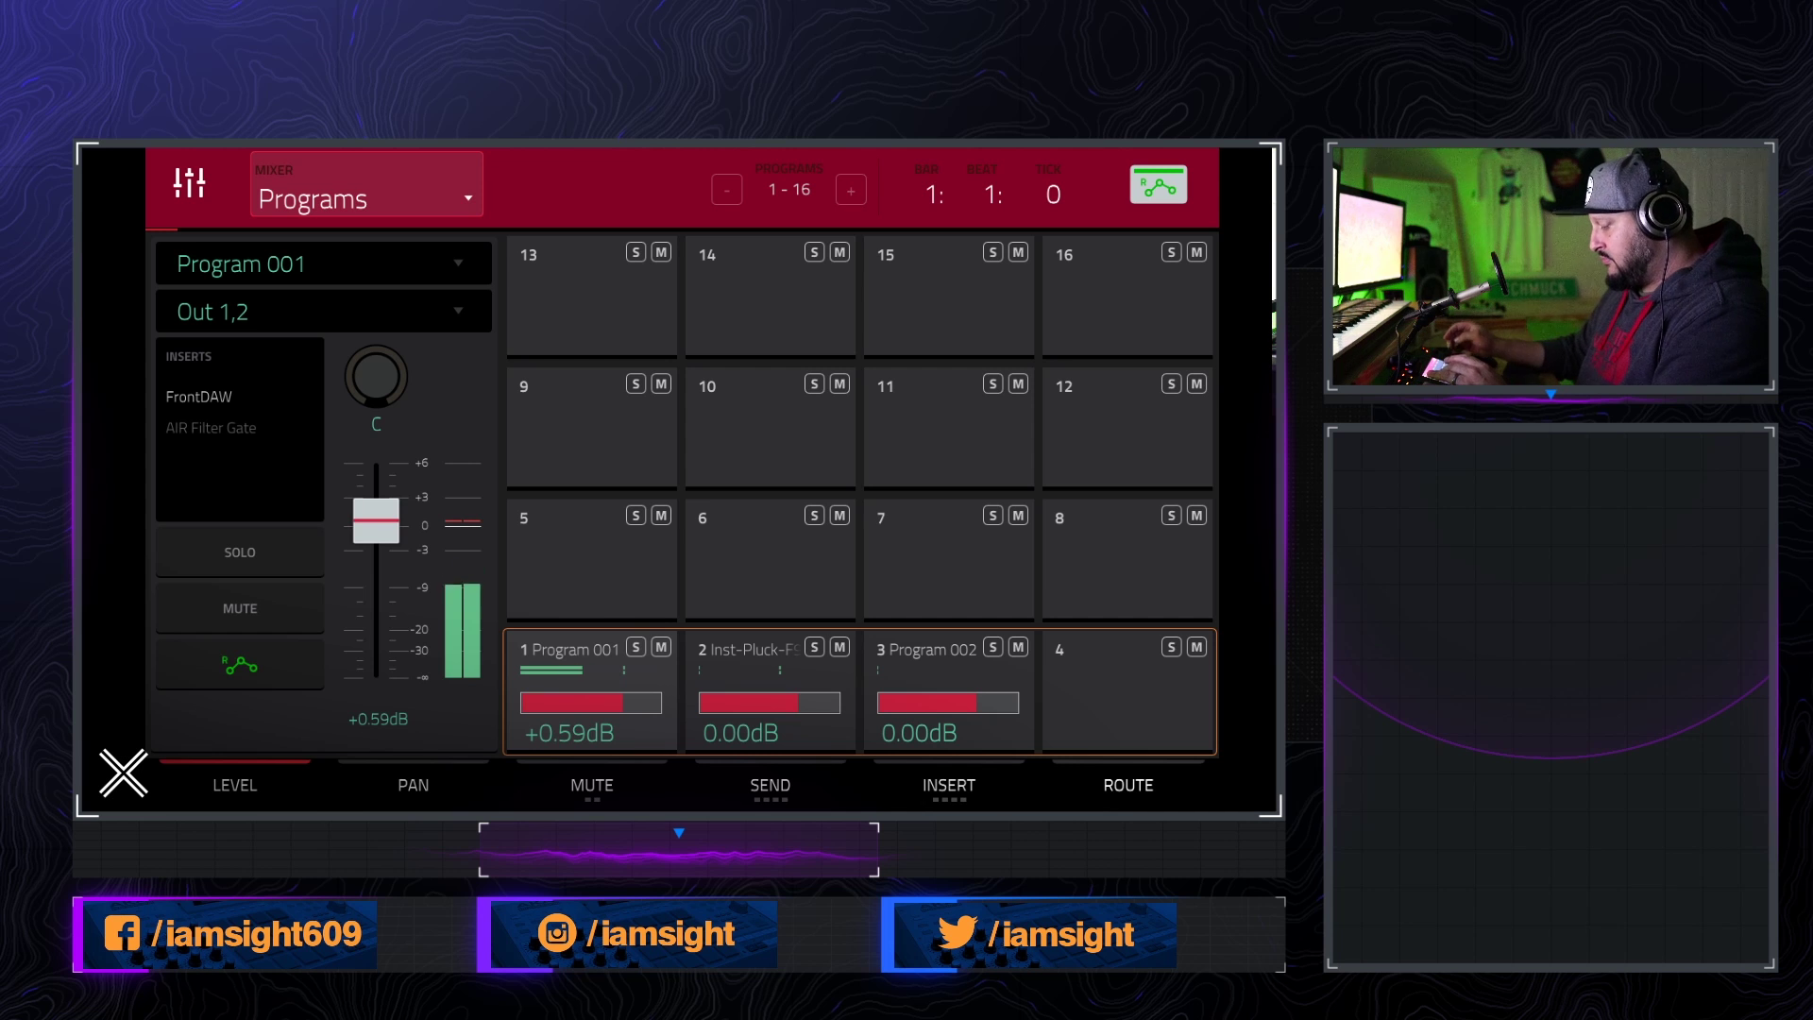
pyautogui.click(189, 182)
pyautogui.click(888, 444)
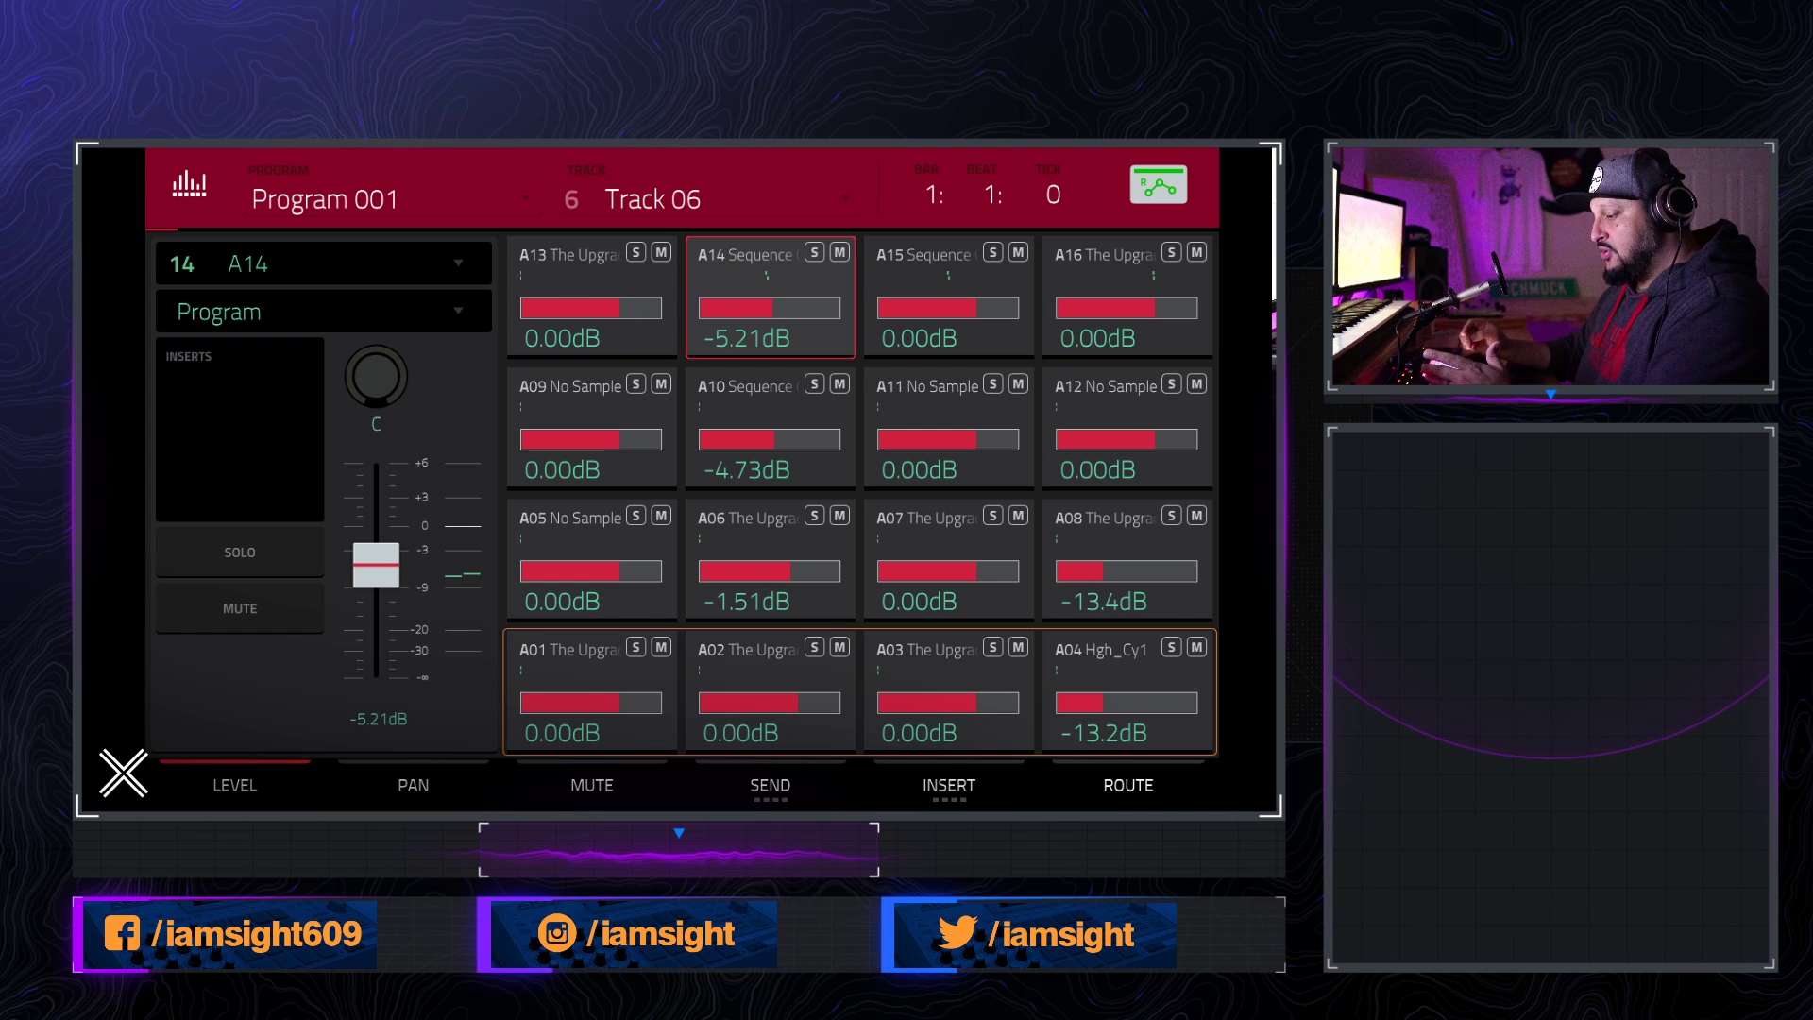
pyautogui.click(949, 298)
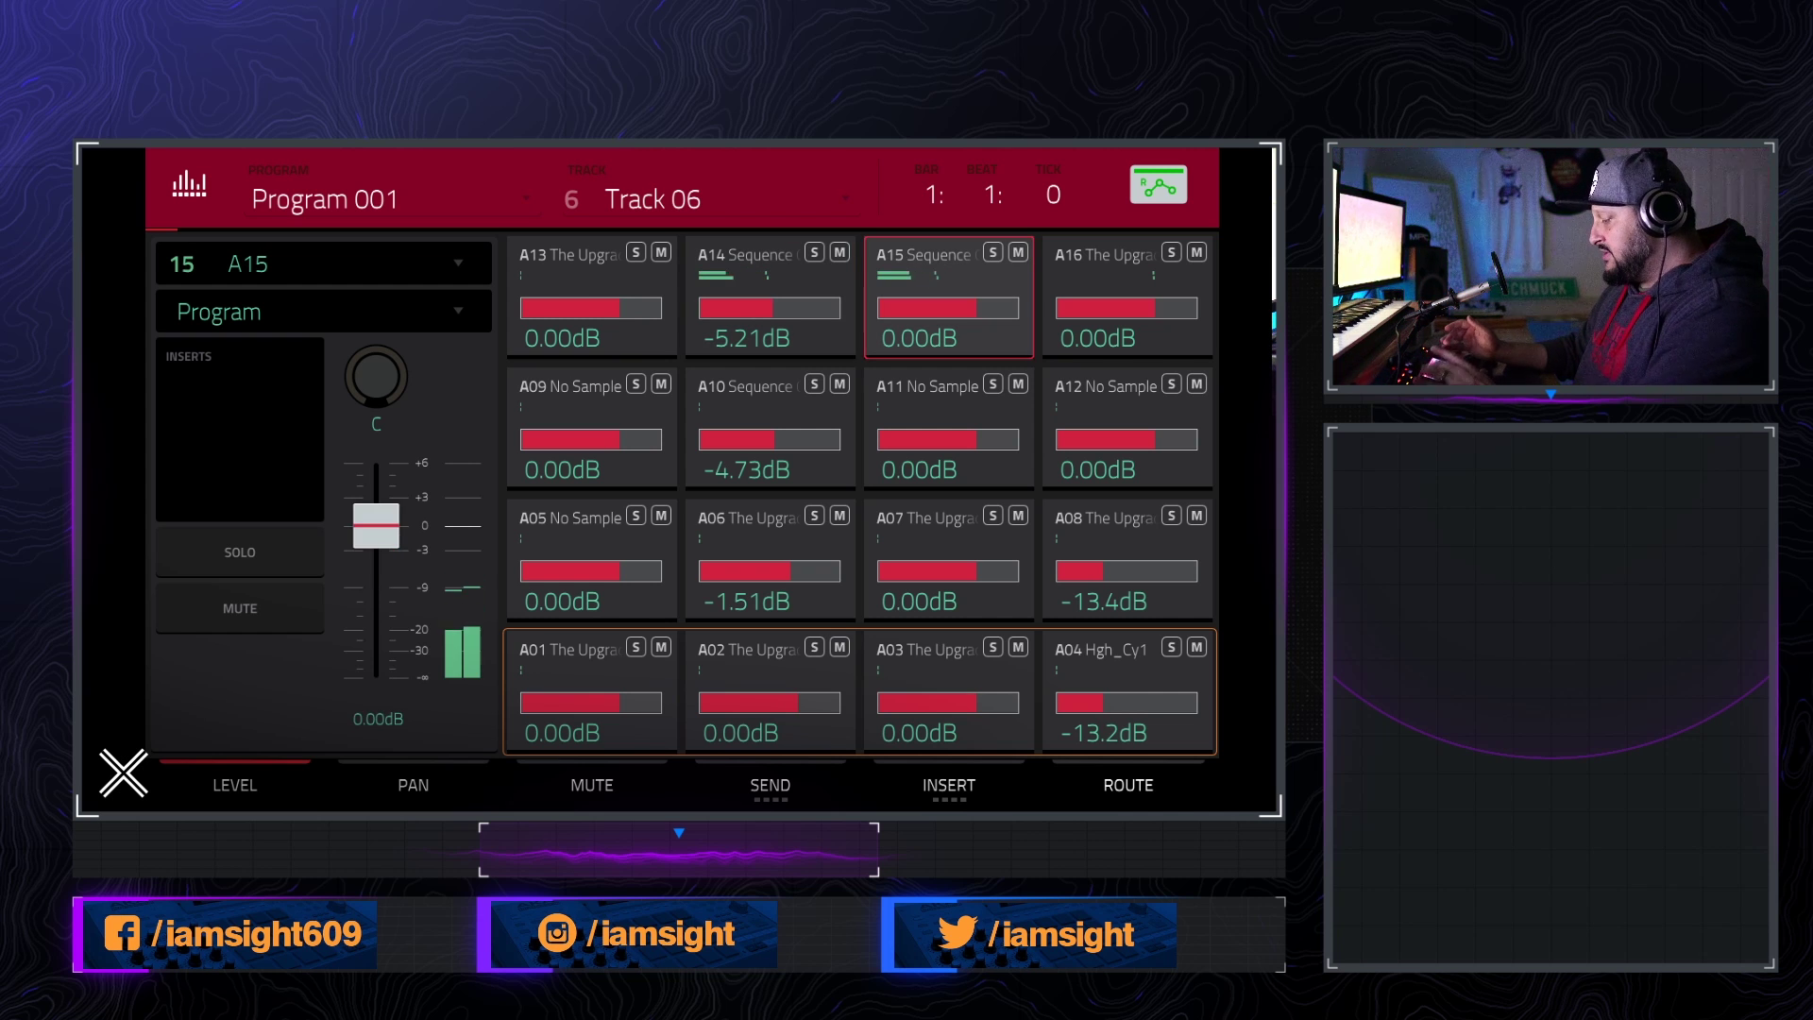
pyautogui.moveTo(376, 526); pyautogui.dragTo(376, 605)
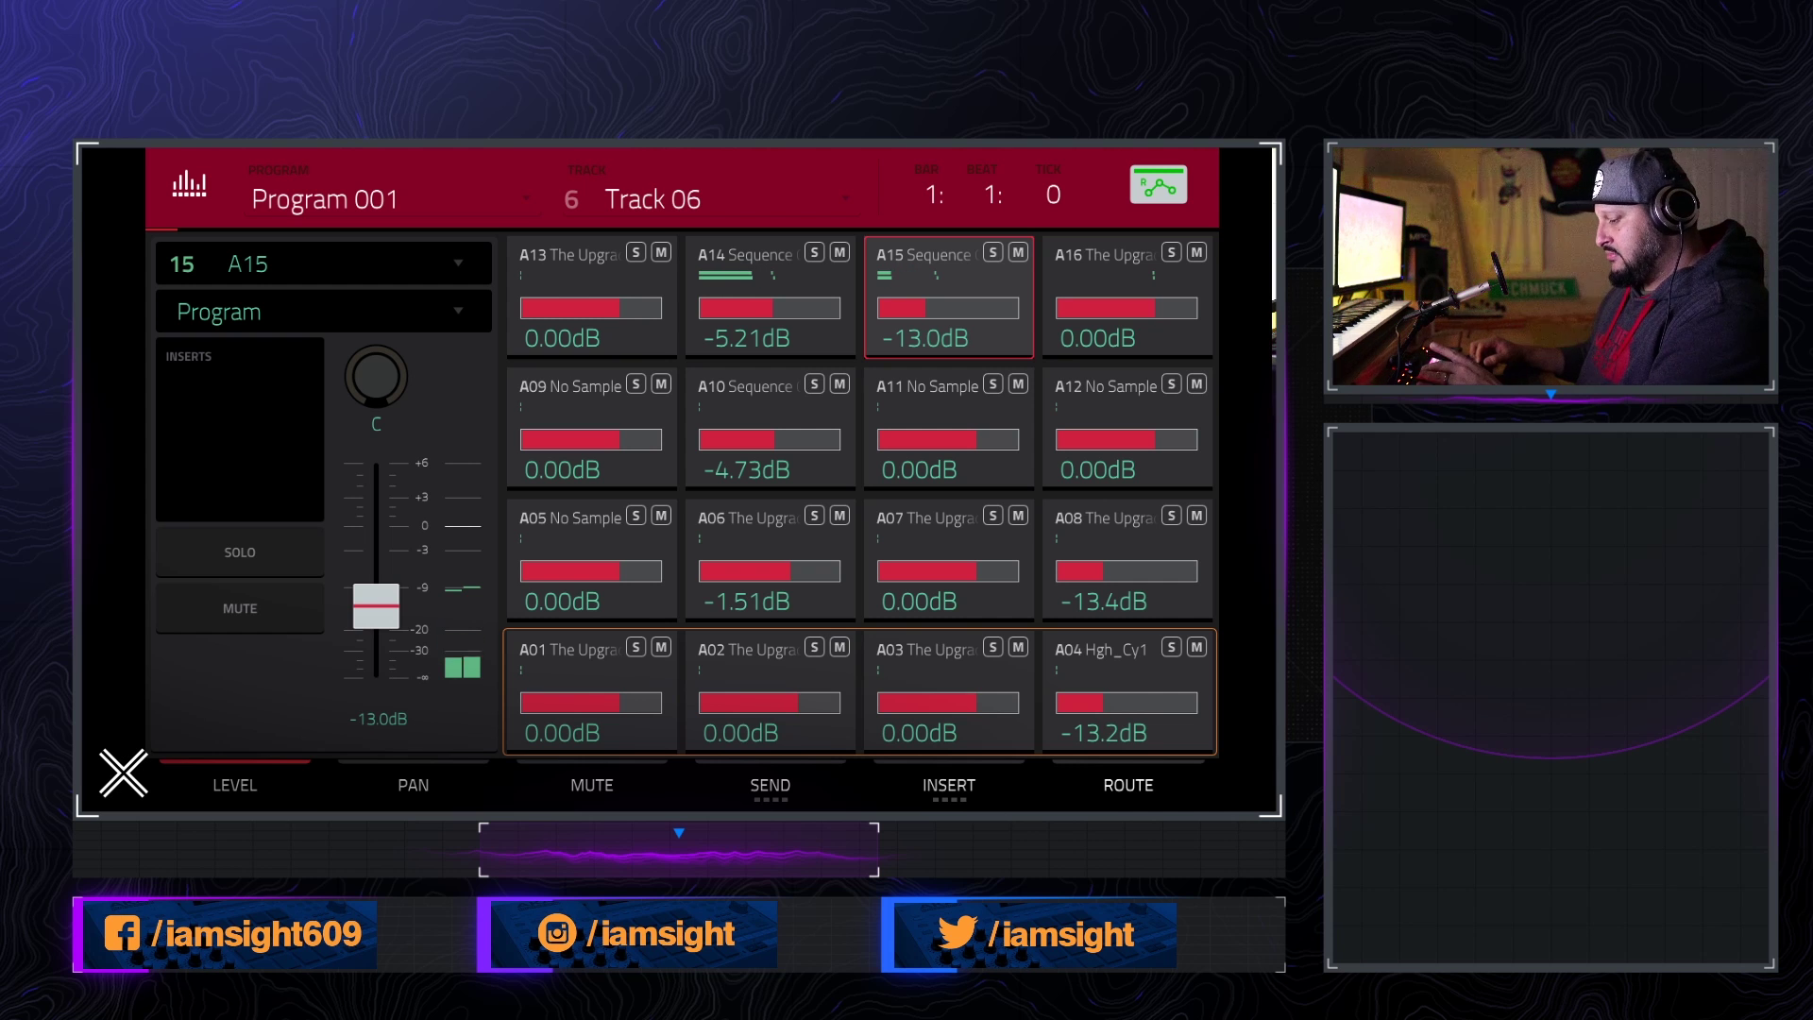
pyautogui.moveTo(376, 606); pyautogui.dragTo(375, 587)
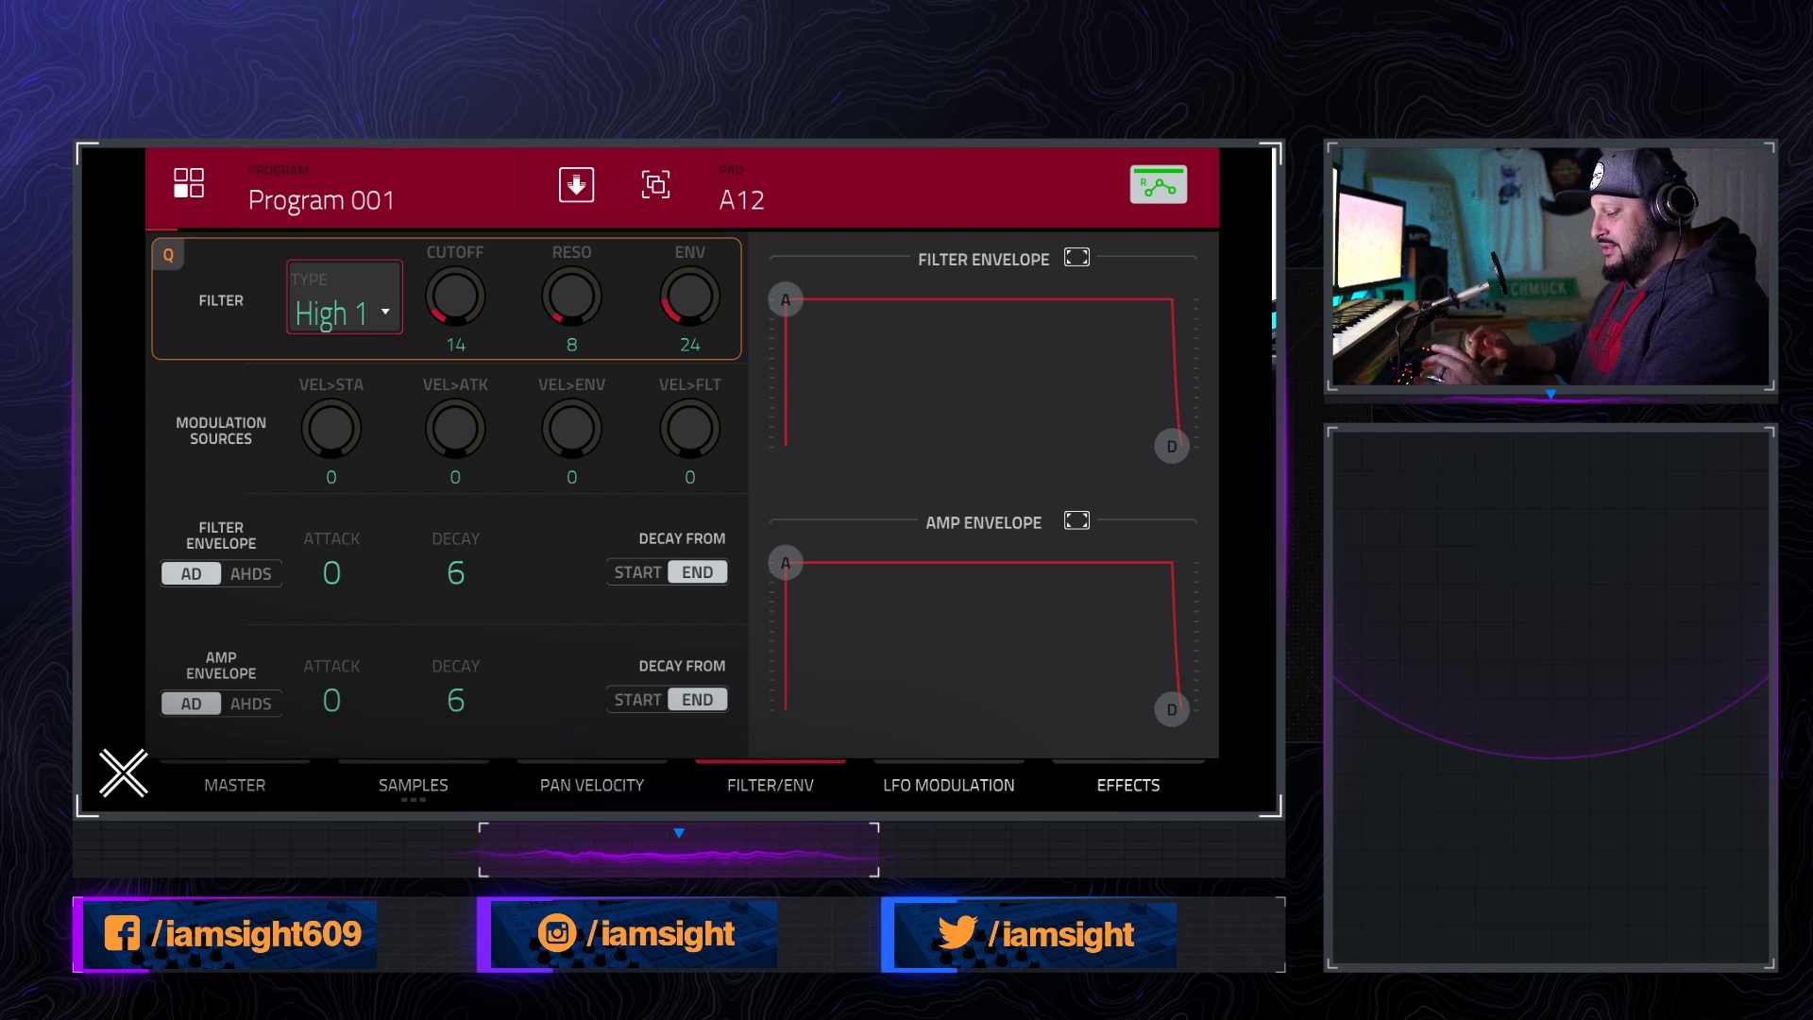
# - Show pad A12's MASTER settings: Poly polyphony, -9.00dB volume, simultaneous play with A14
pyautogui.click(235, 785)
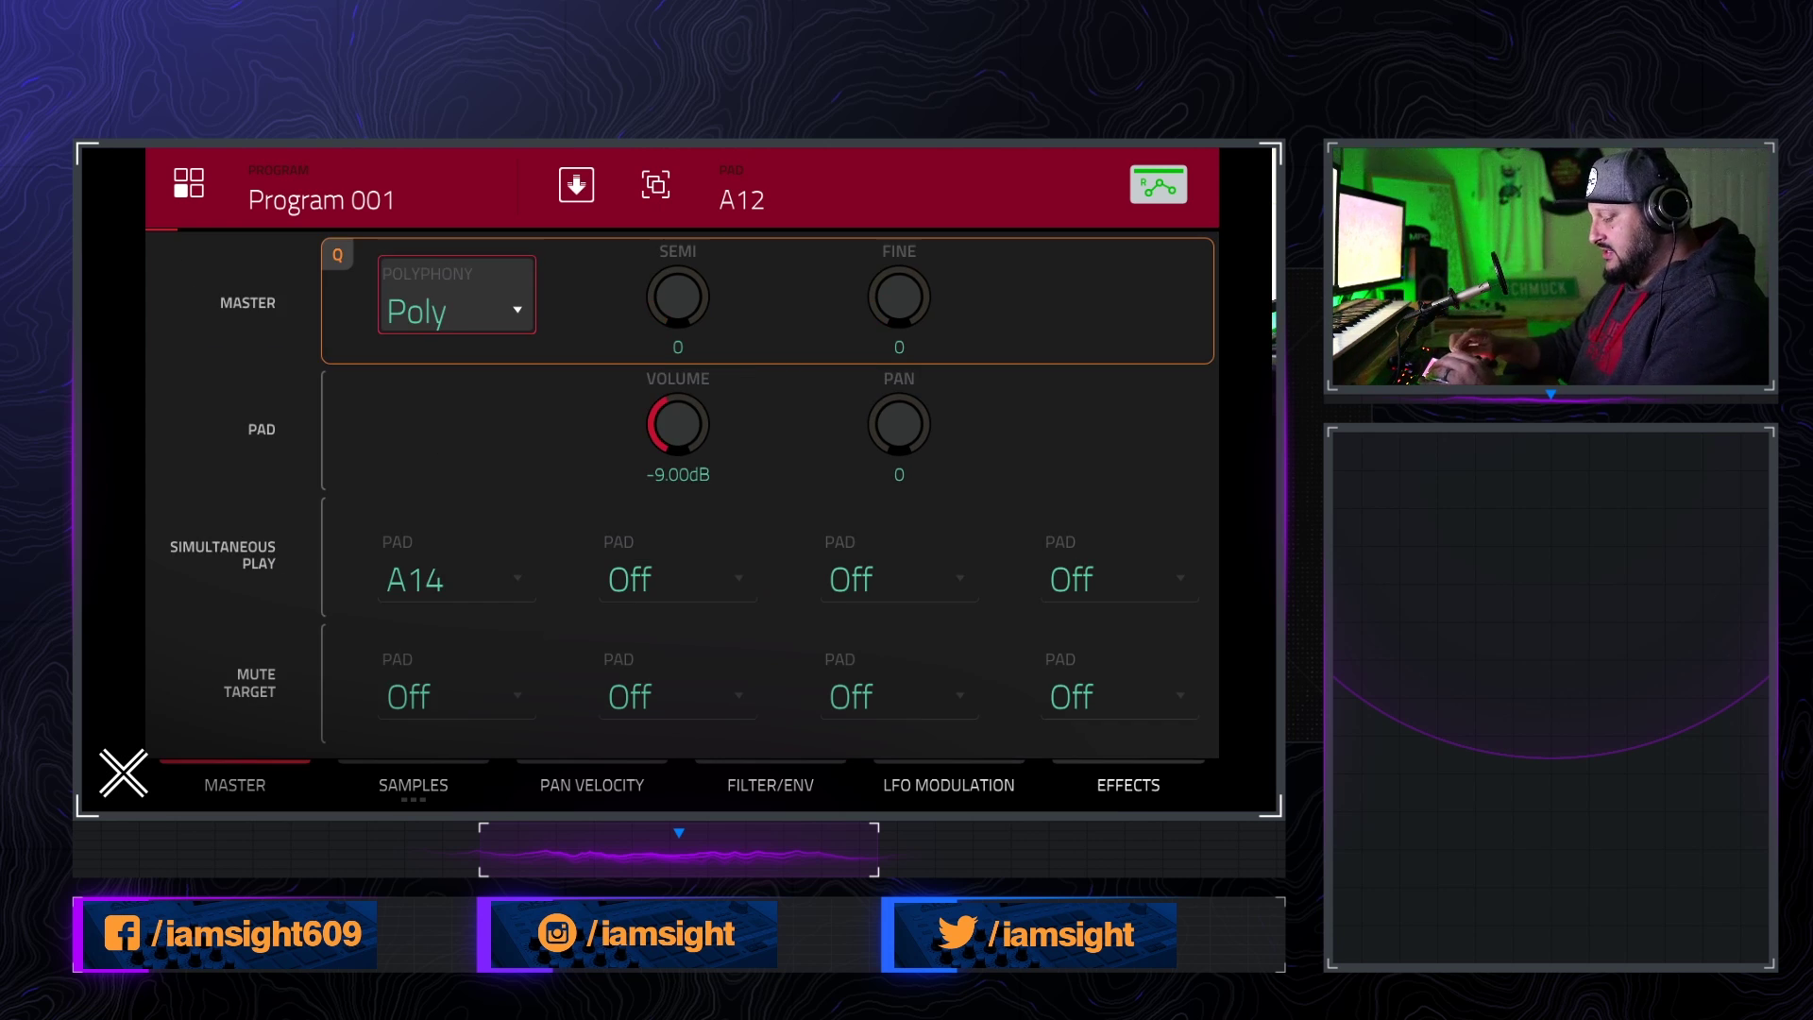
# - Set pad A12's Simultaneous Play pad 1 to Off and go to the Returns mixer
pyautogui.click(457, 578)
pyautogui.scroll(-2, 458, 578)
pyautogui.press('Home')
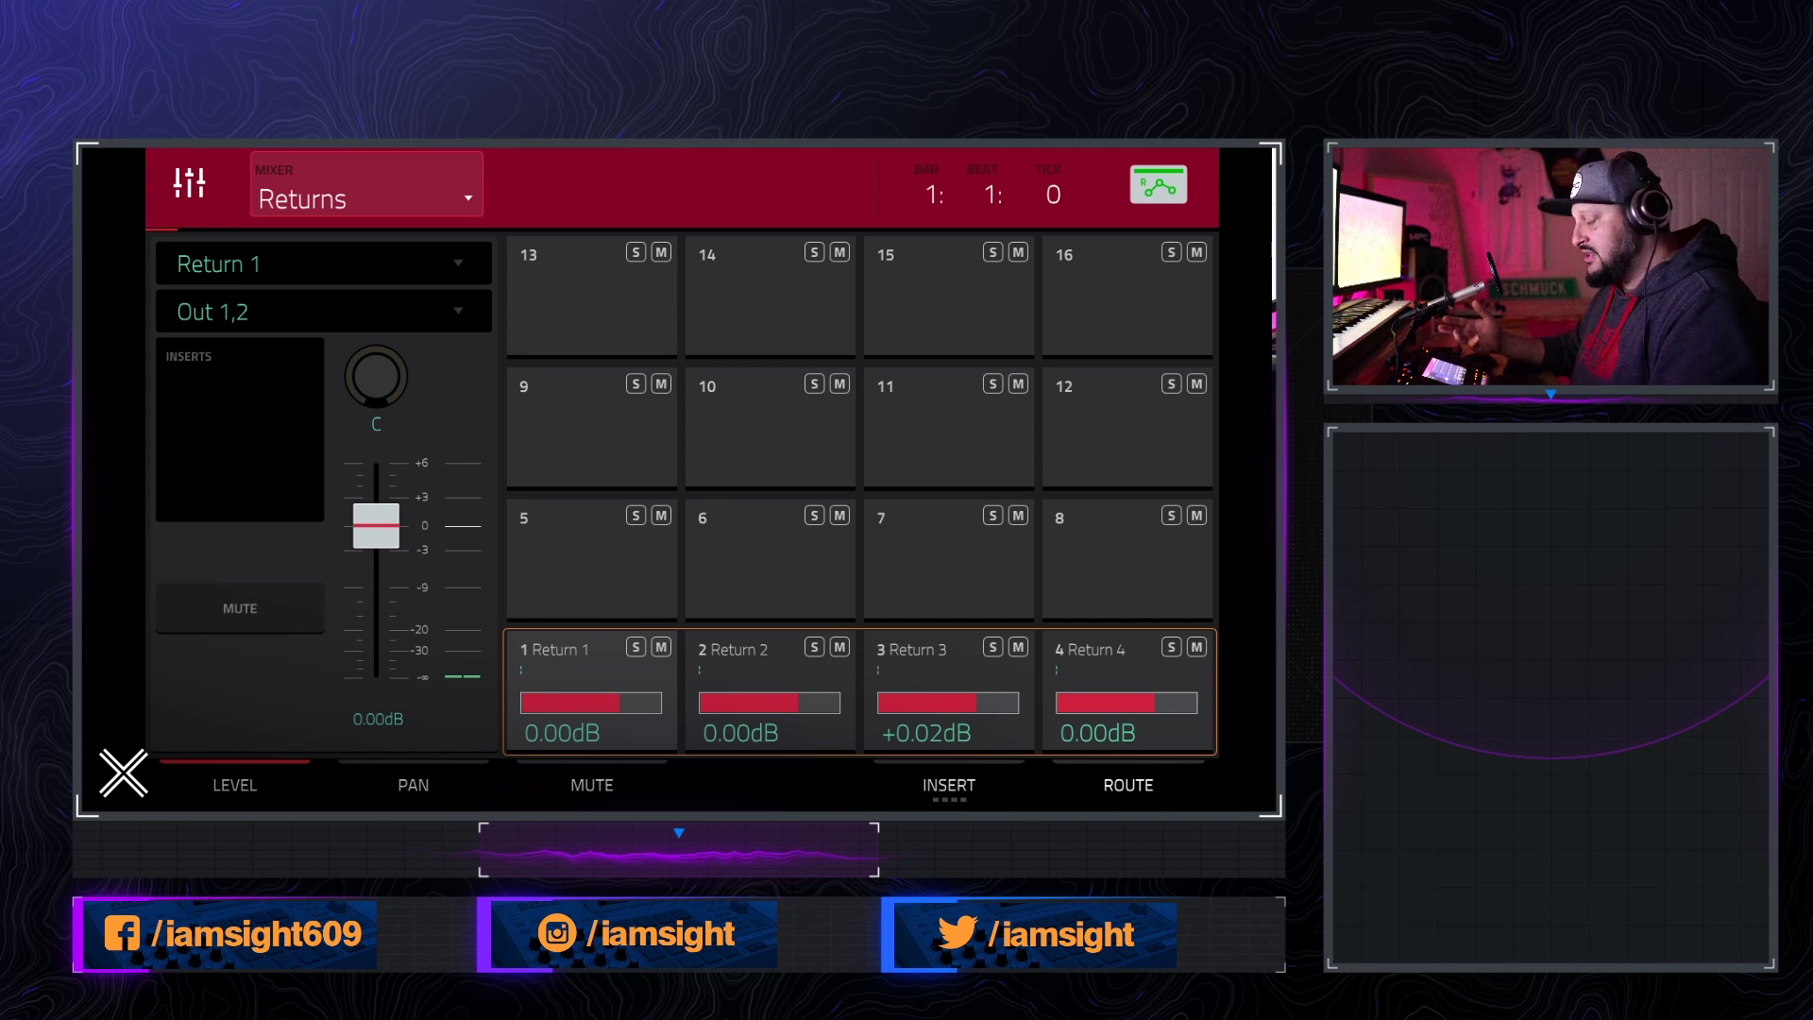
# - Select Return 3 and keep AIR Filter Gate in its first insert slot
pyautogui.click(948, 690)
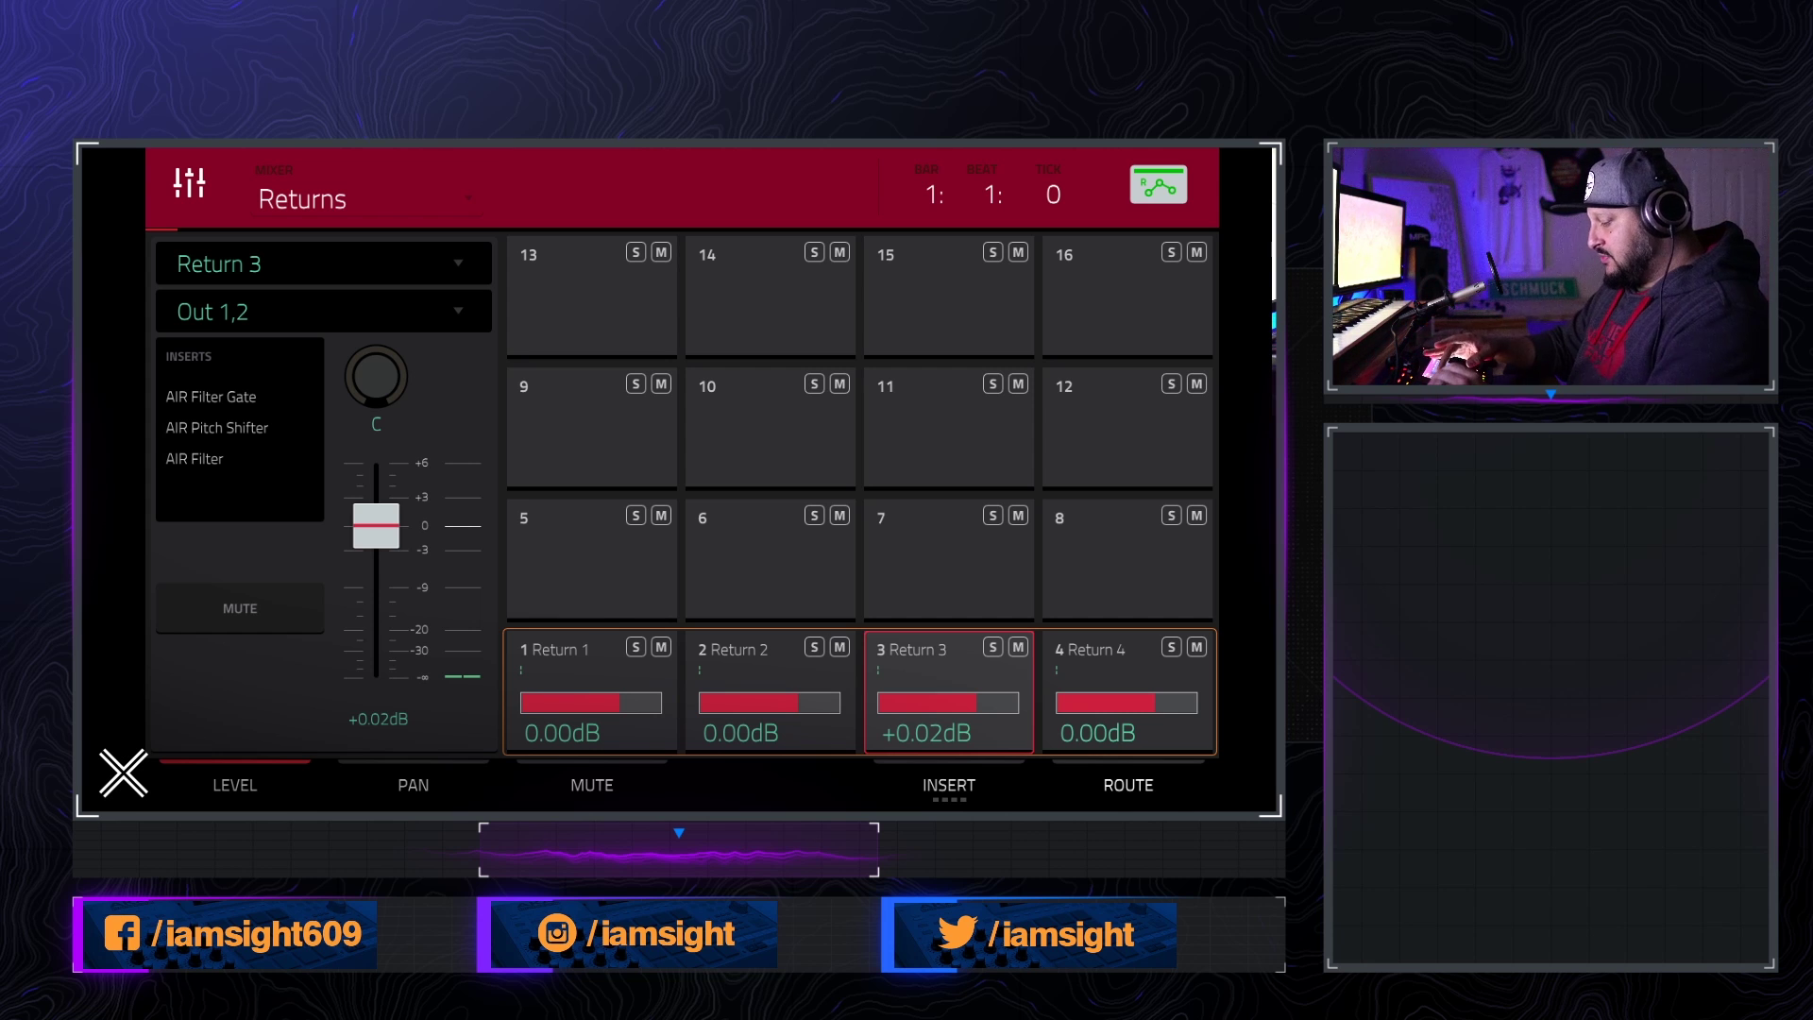
pyautogui.click(949, 785)
pyautogui.click(566, 372)
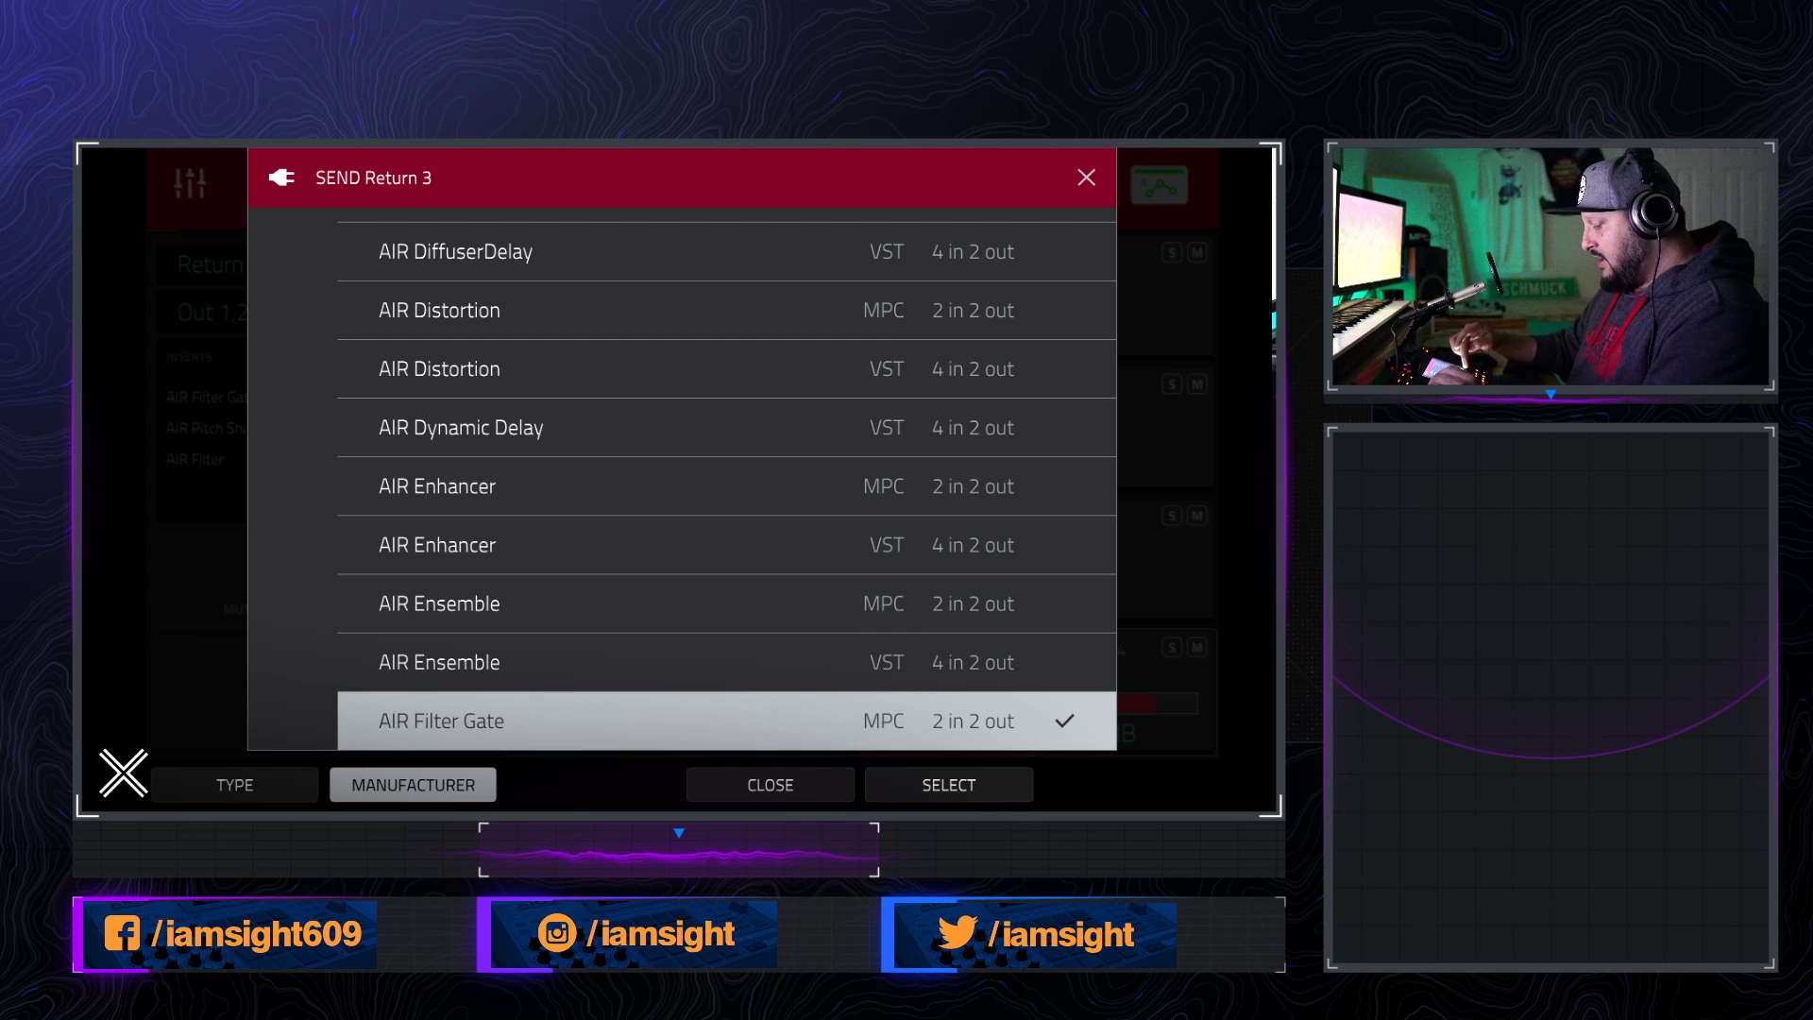
pyautogui.click(949, 785)
pyautogui.click(906, 379)
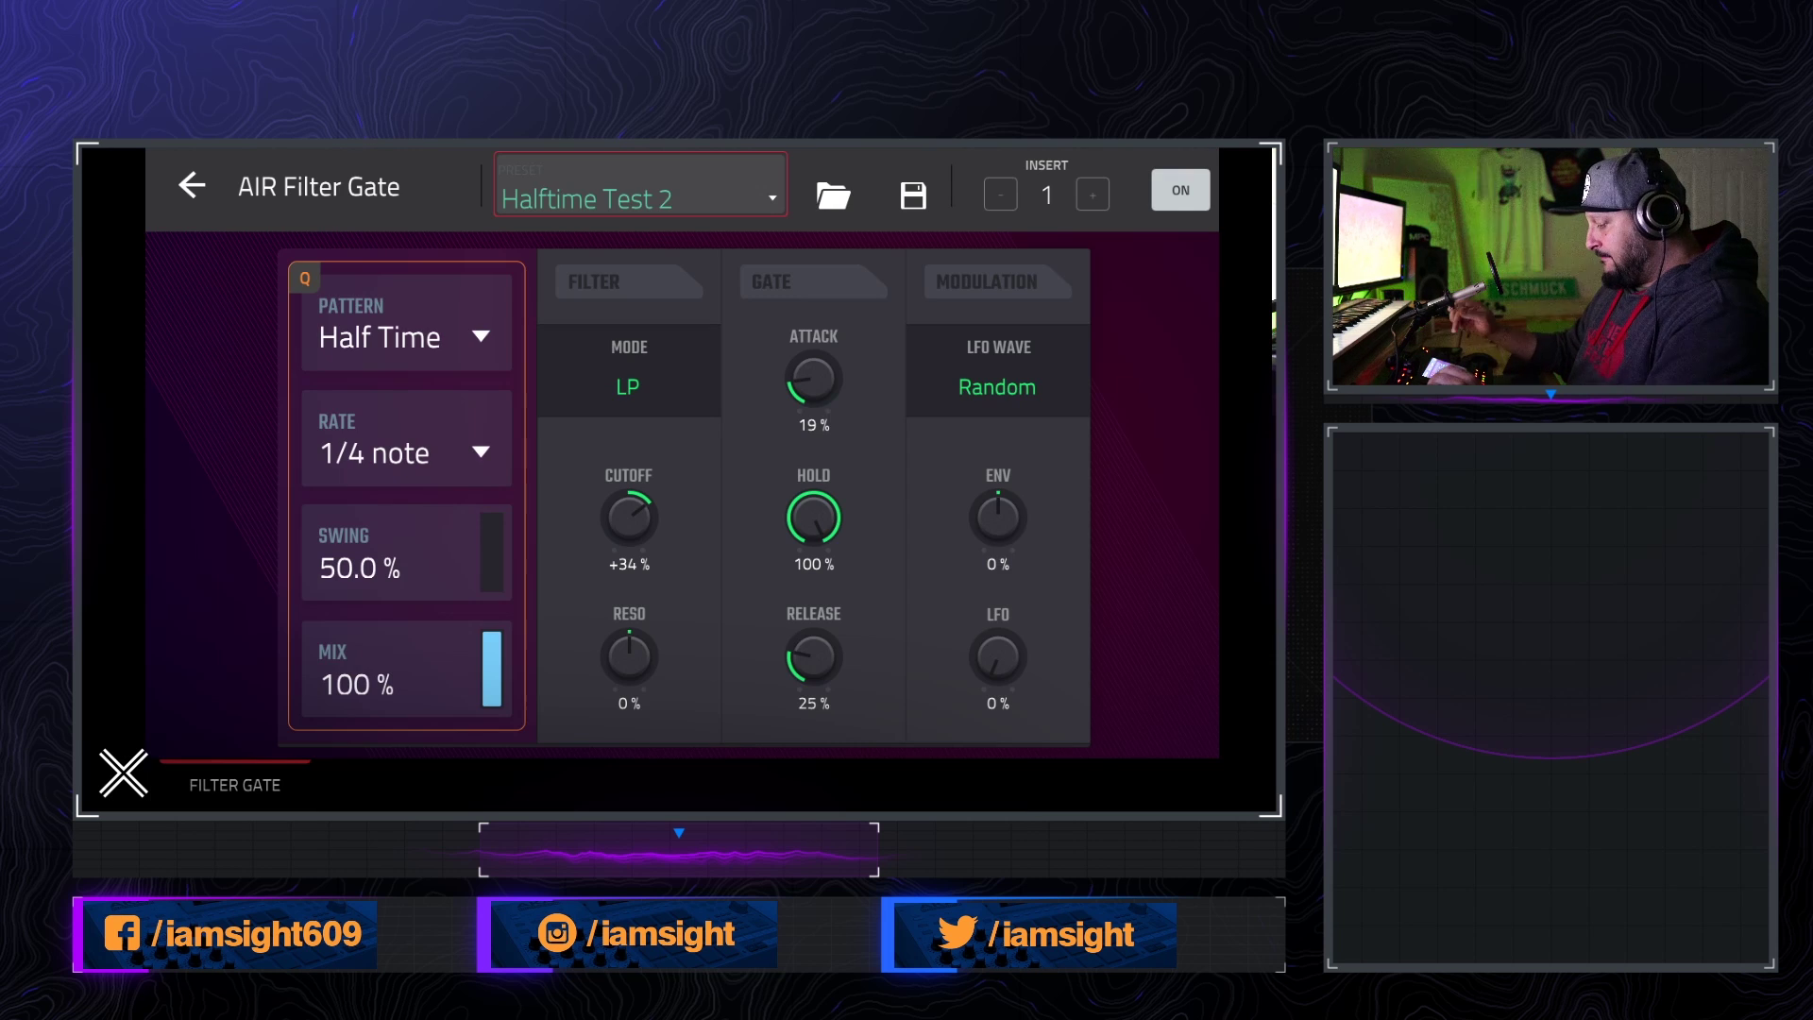
pyautogui.click(192, 185)
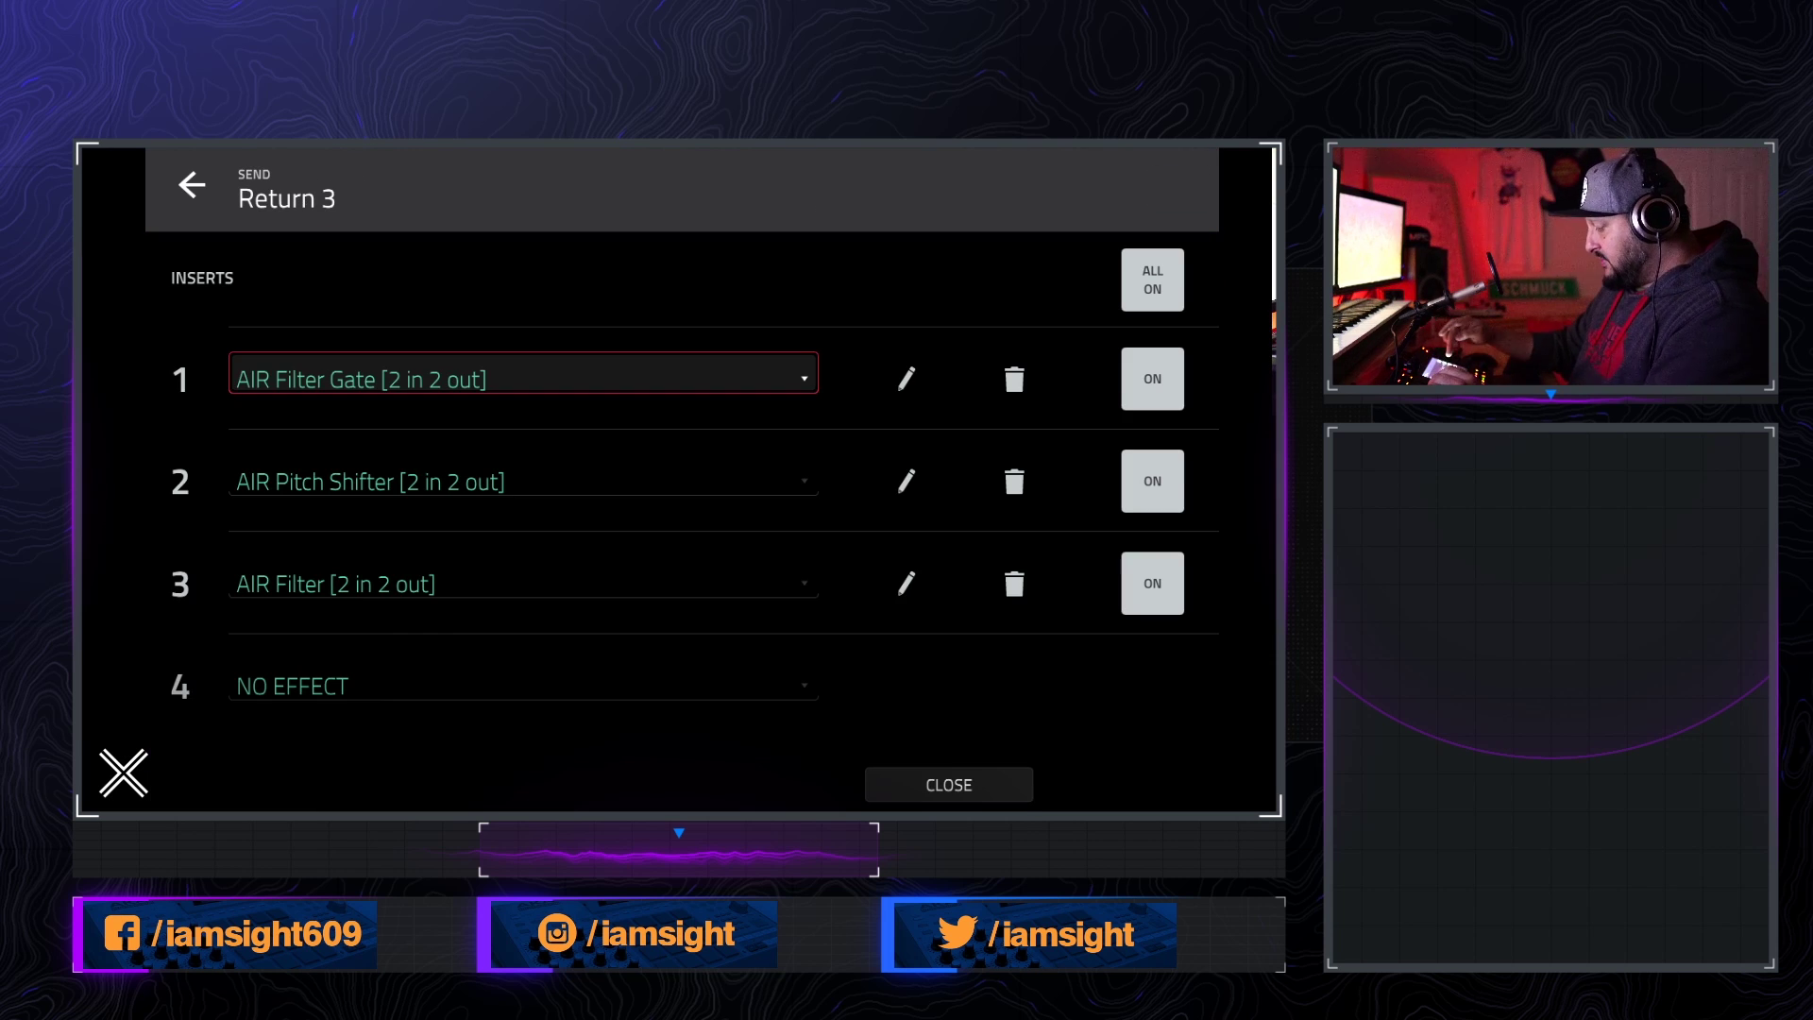
# - Switch off Return 3's AIR Pitch Shifter and AIR Filter inserts
pyautogui.click(1152, 480)
pyautogui.click(1152, 583)
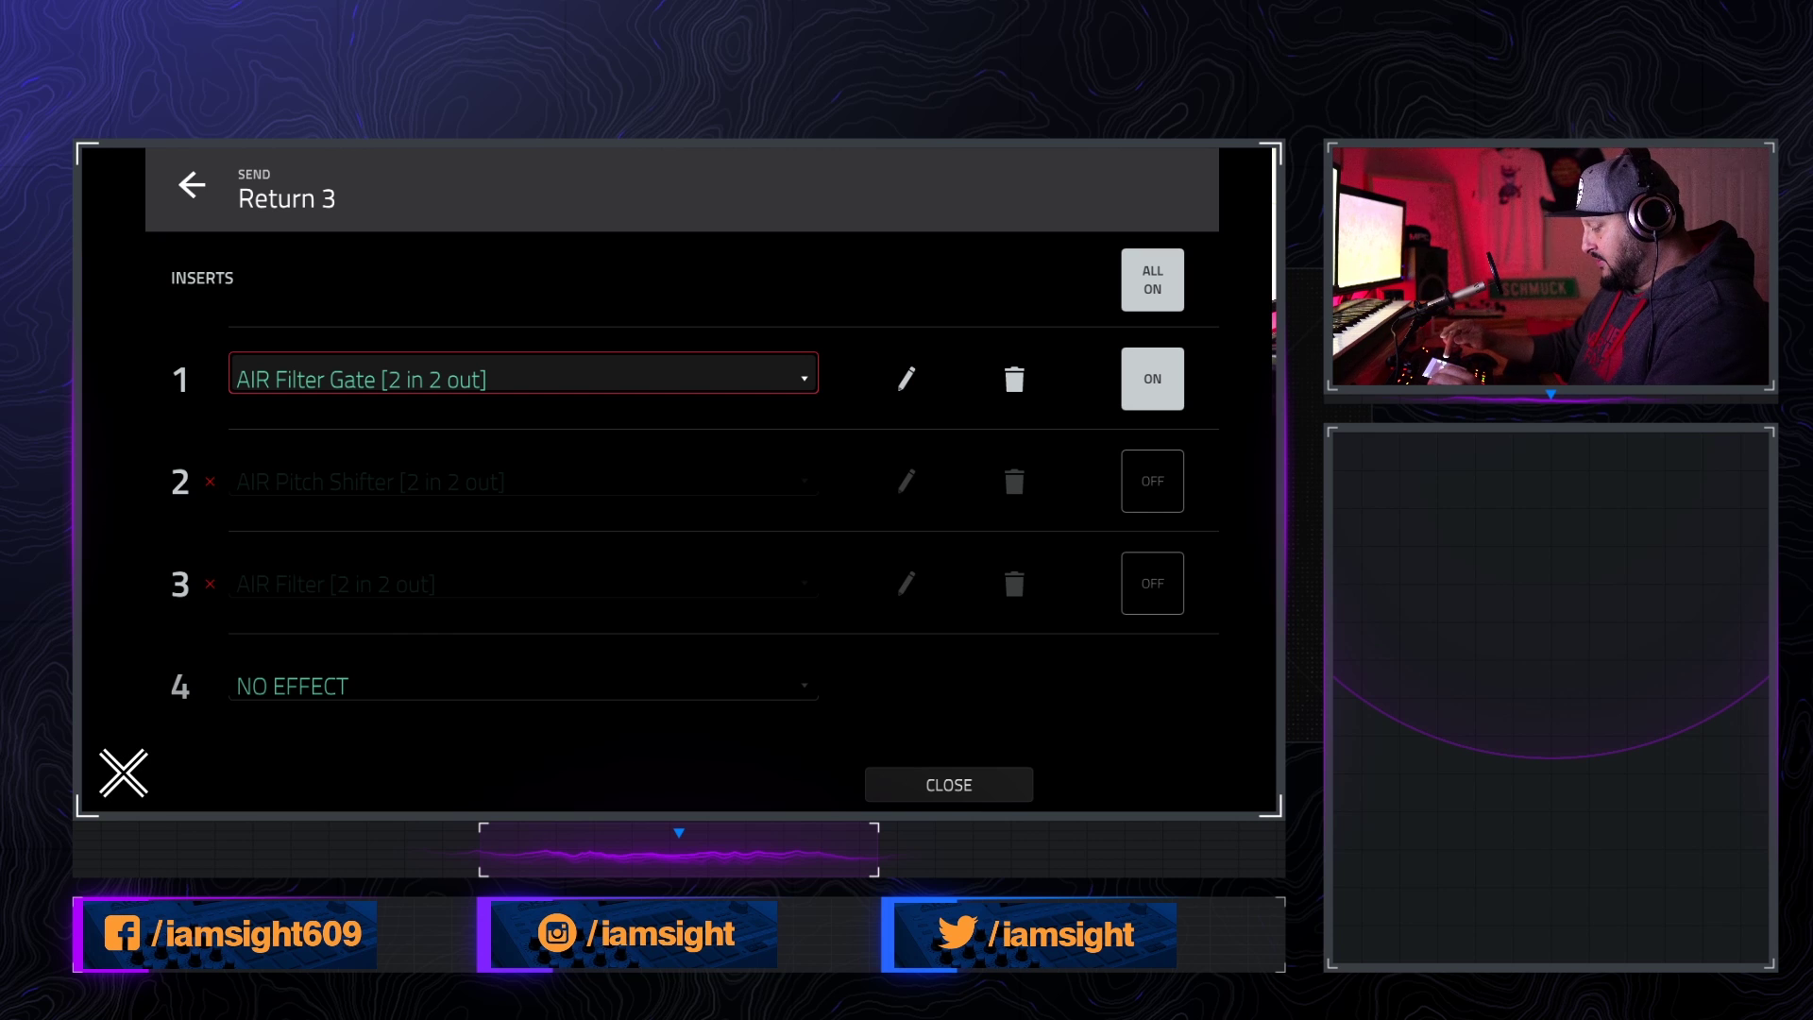
pyautogui.click(906, 379)
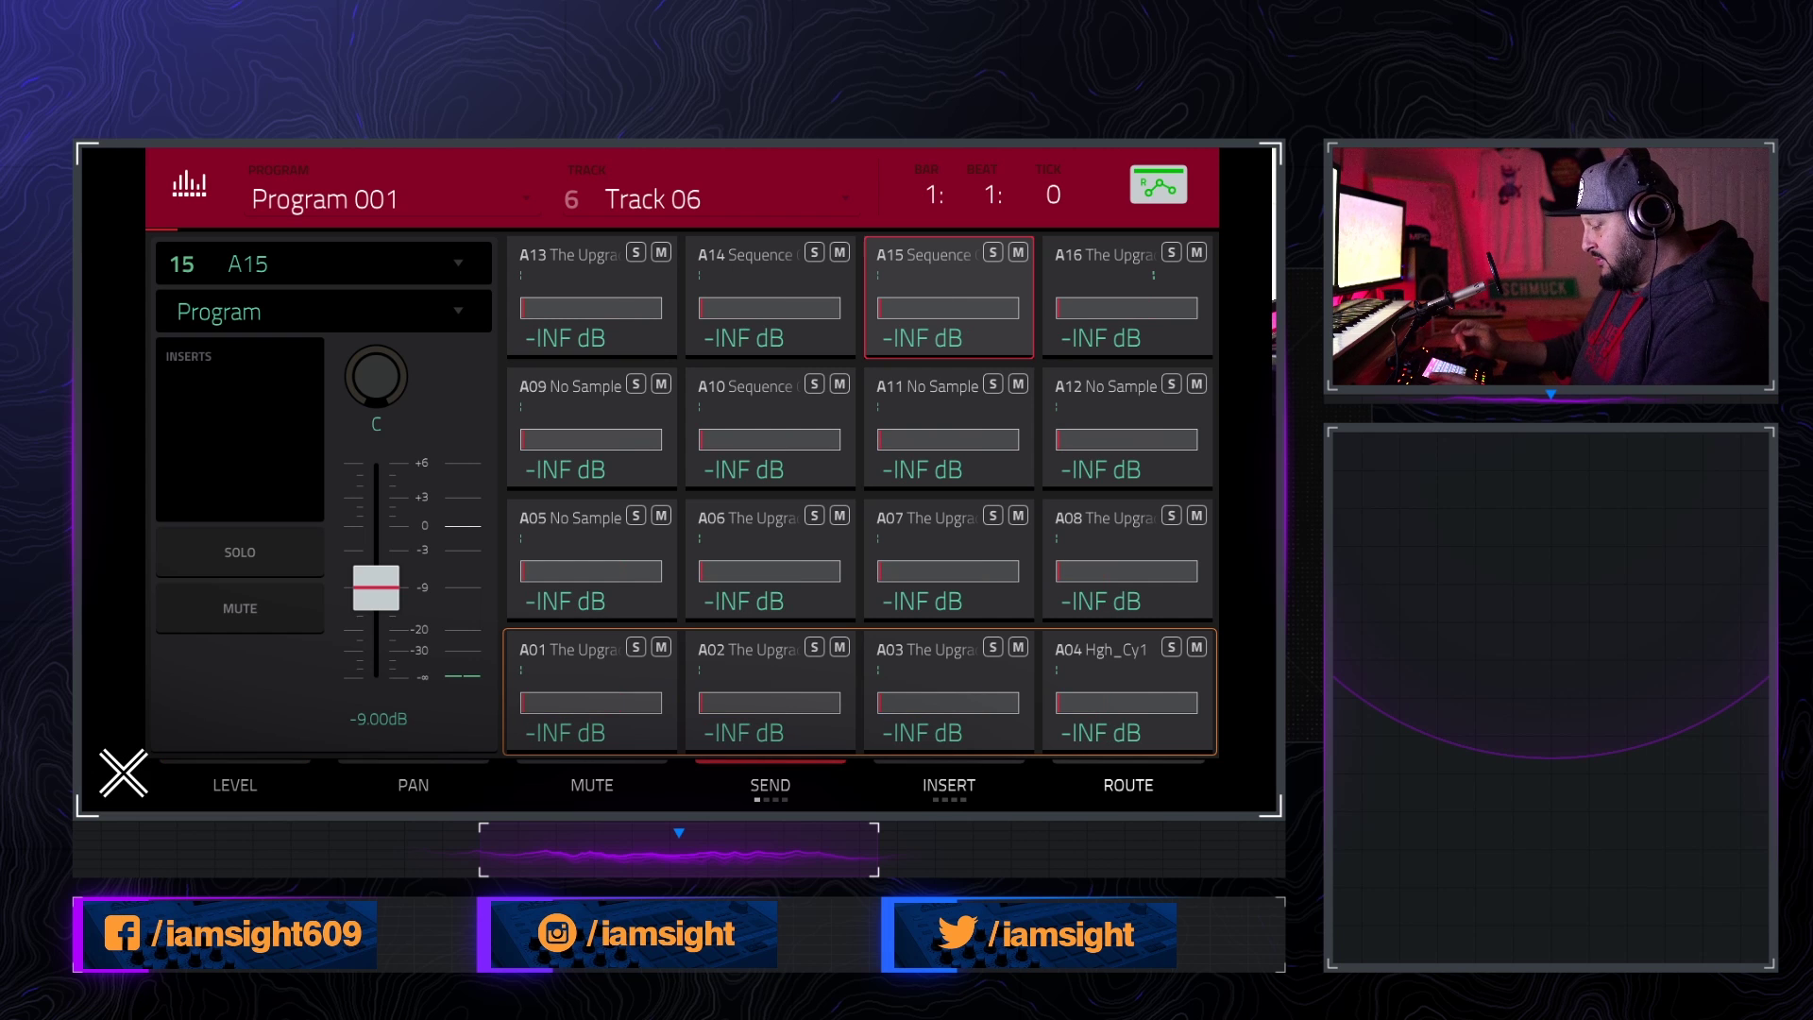
# - Select pad A14 and dial its Send 3 level to -0.85dB, keeping Track 06 selected
pyautogui.click(770, 298)
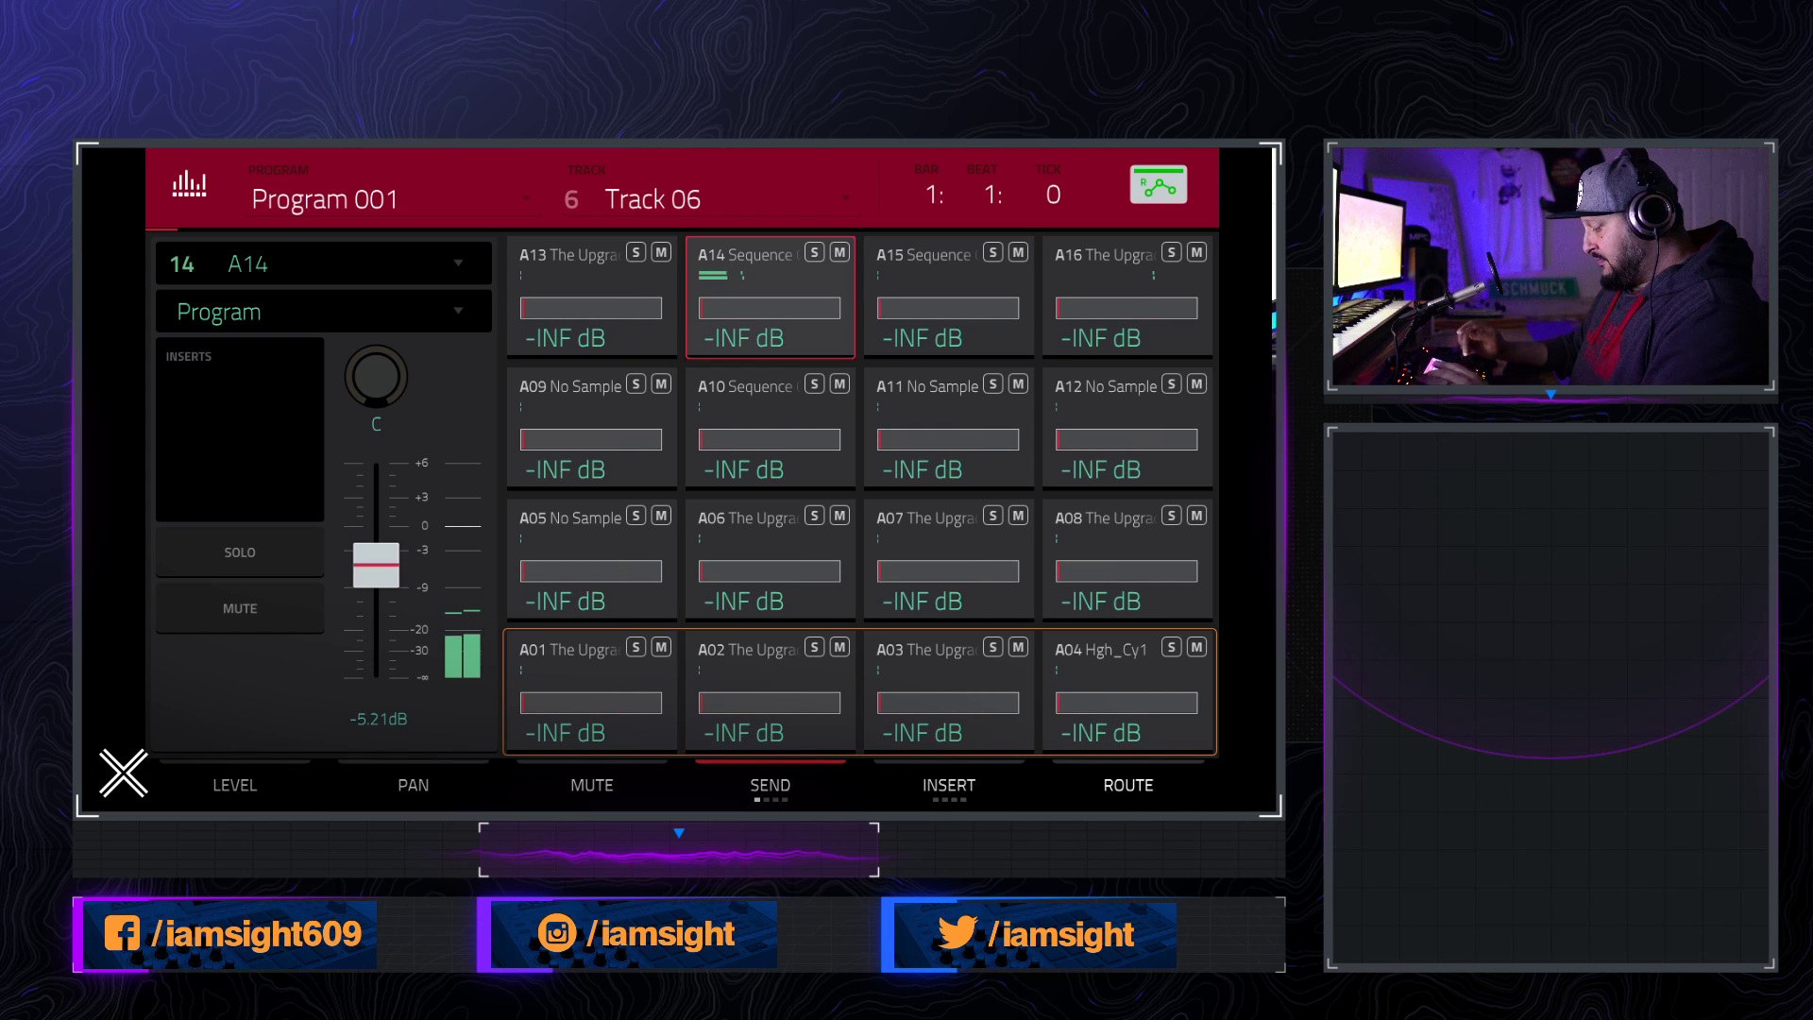
pyautogui.click(769, 785)
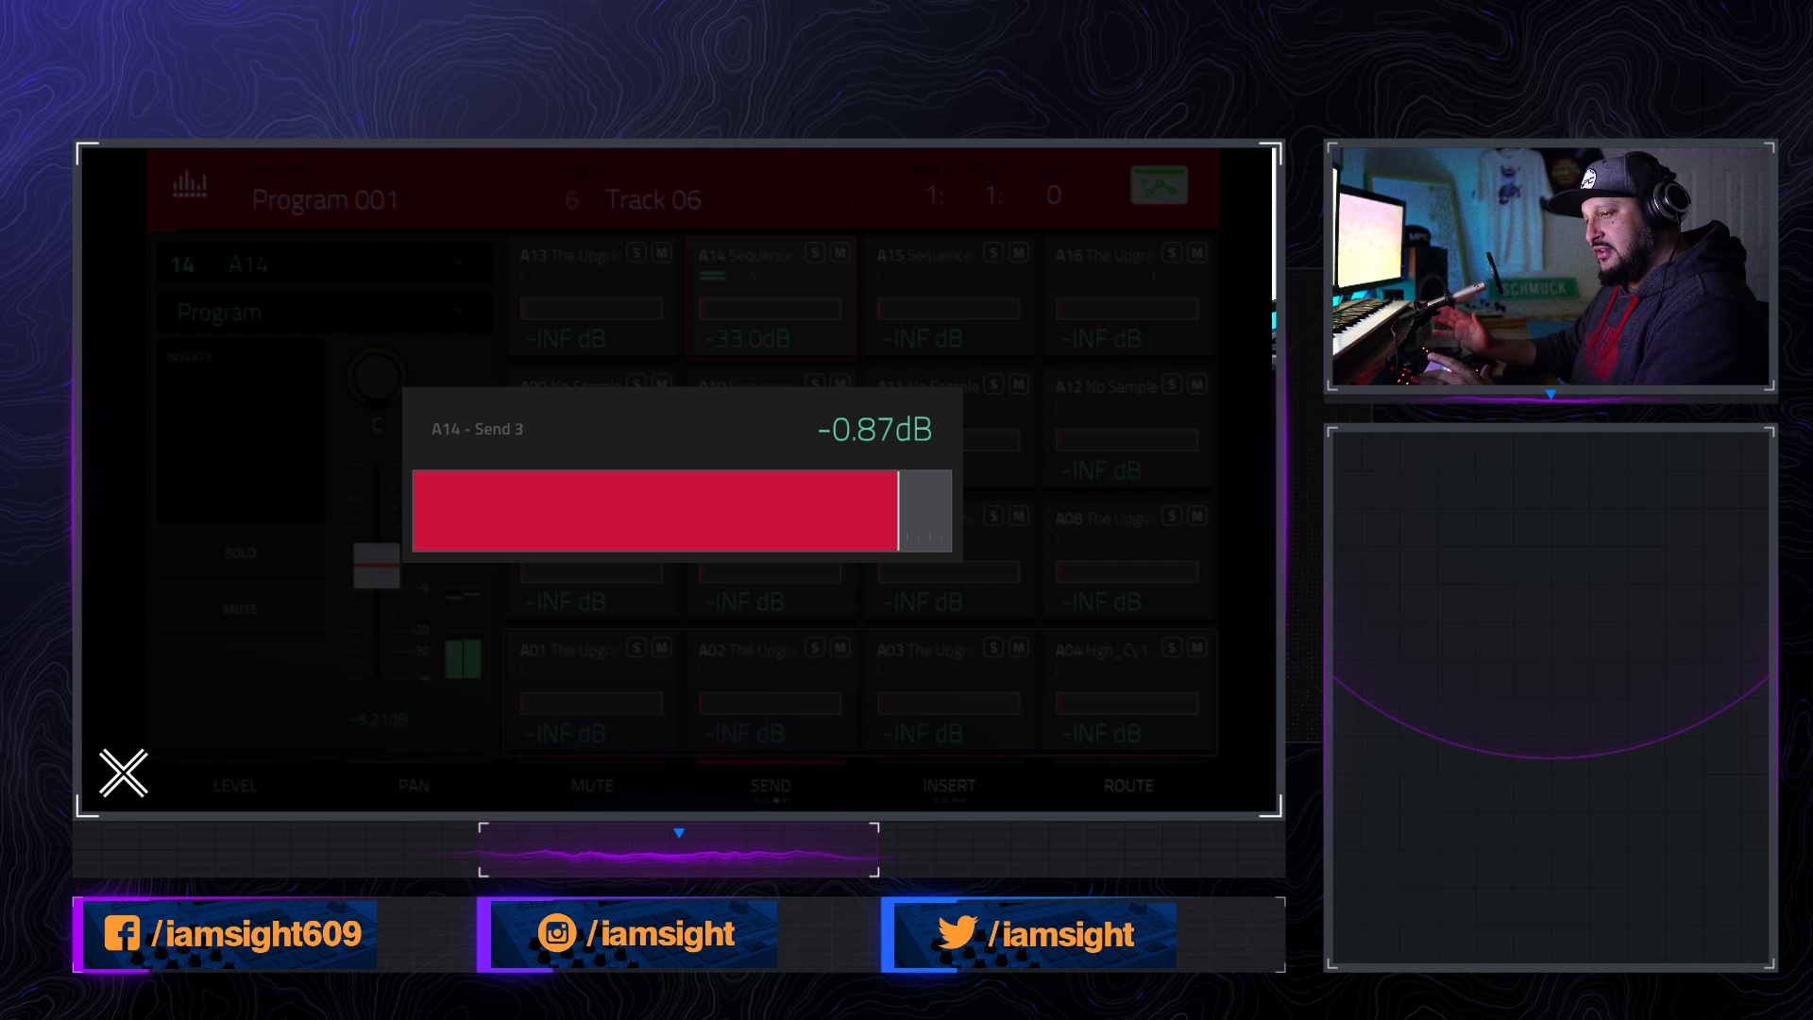
pyautogui.scroll(-2, 682, 510)
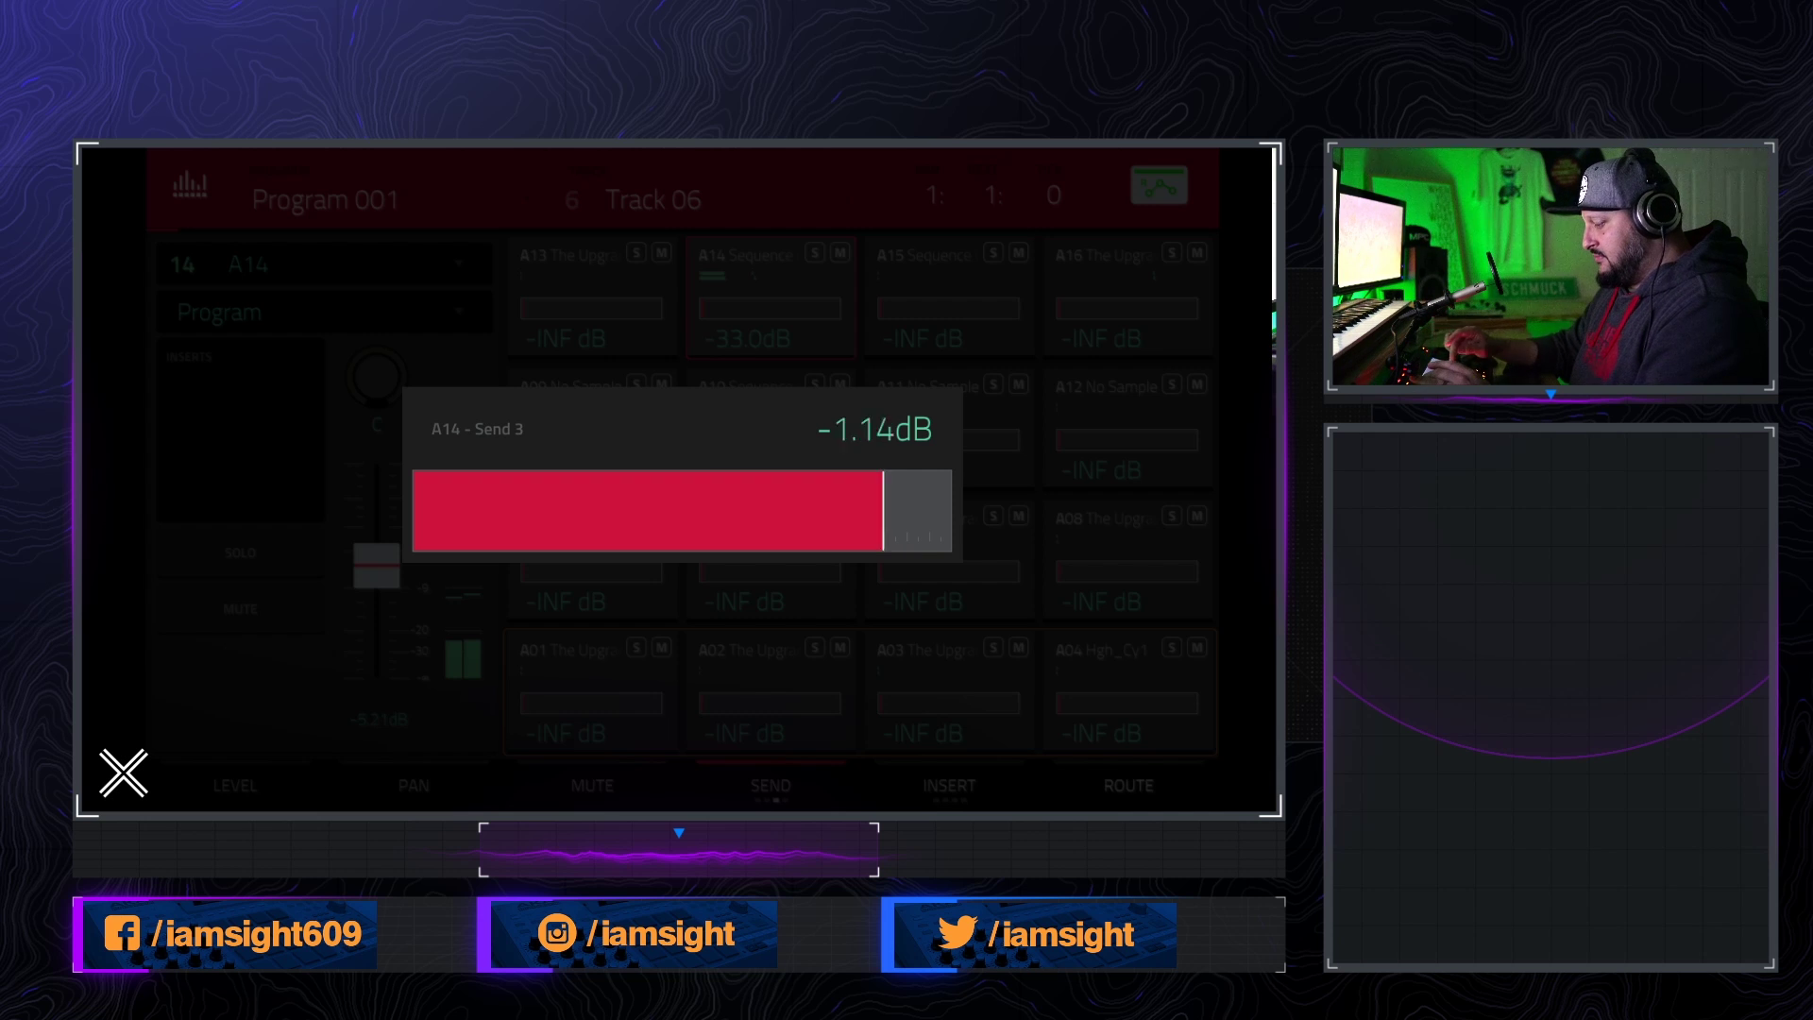
pyautogui.scroll(-10, 682, 510)
pyautogui.scroll(15, 682, 510)
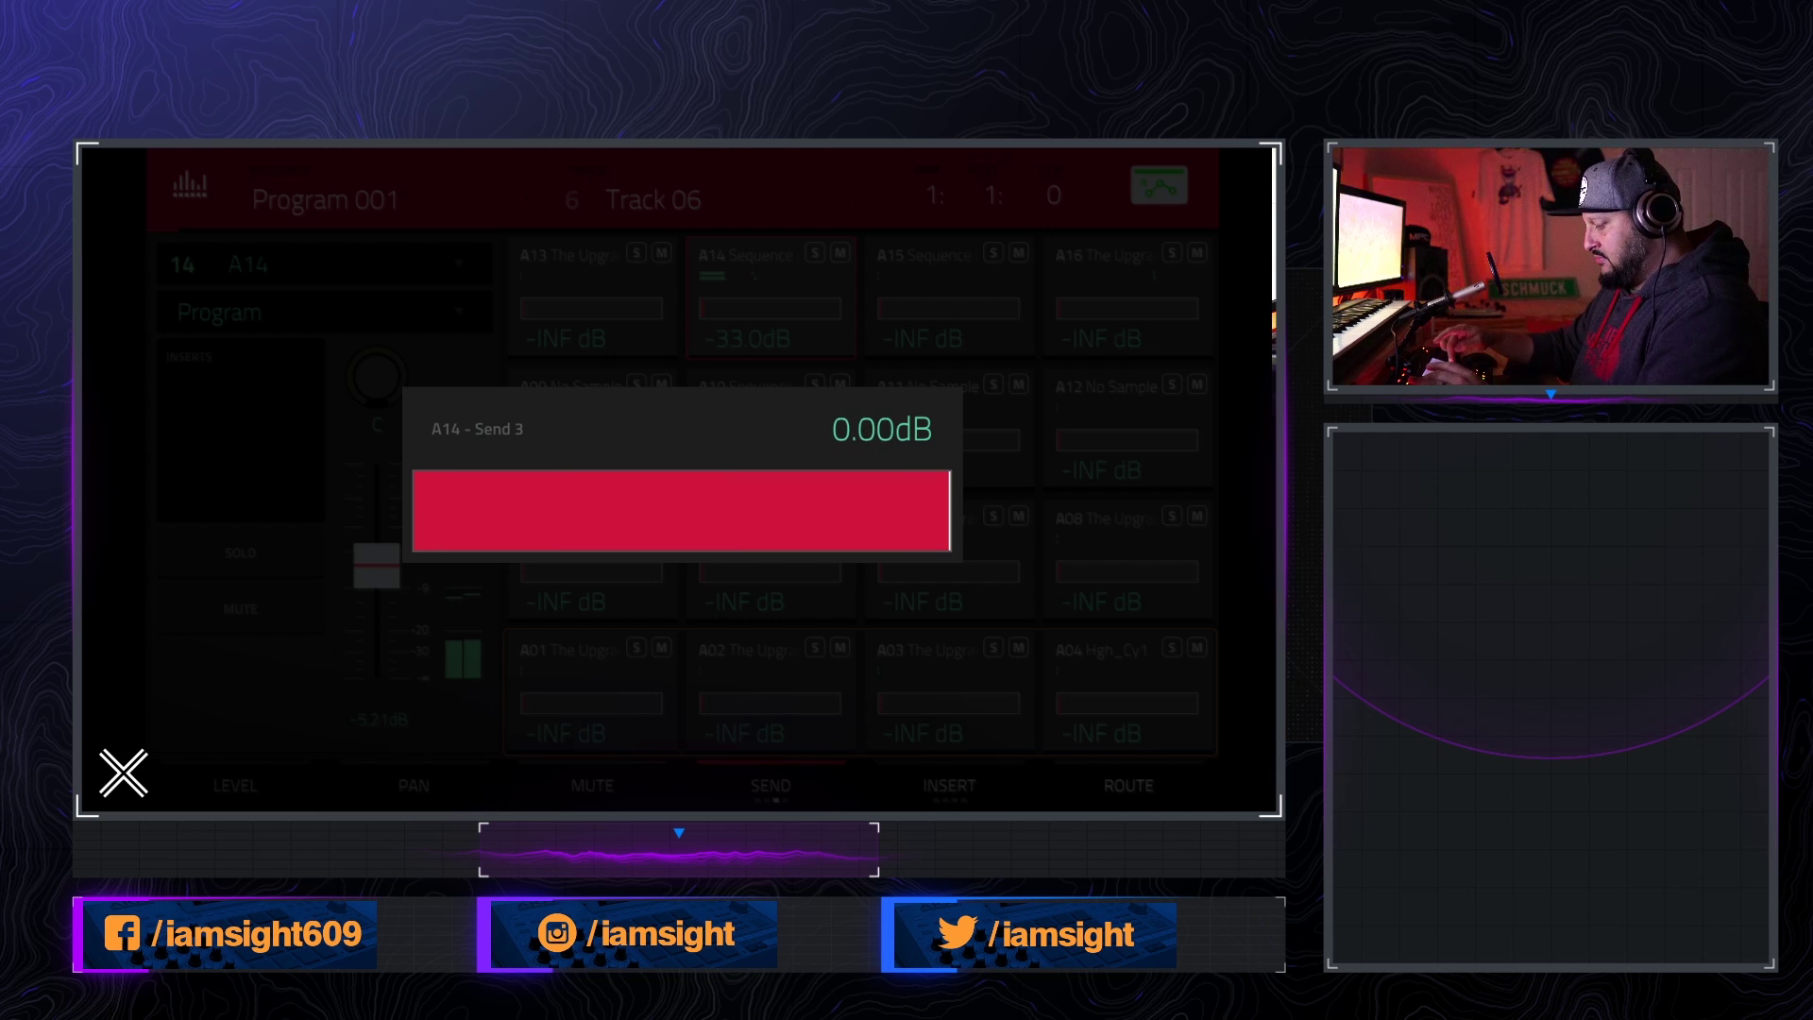
pyautogui.scroll(-3, 682, 510)
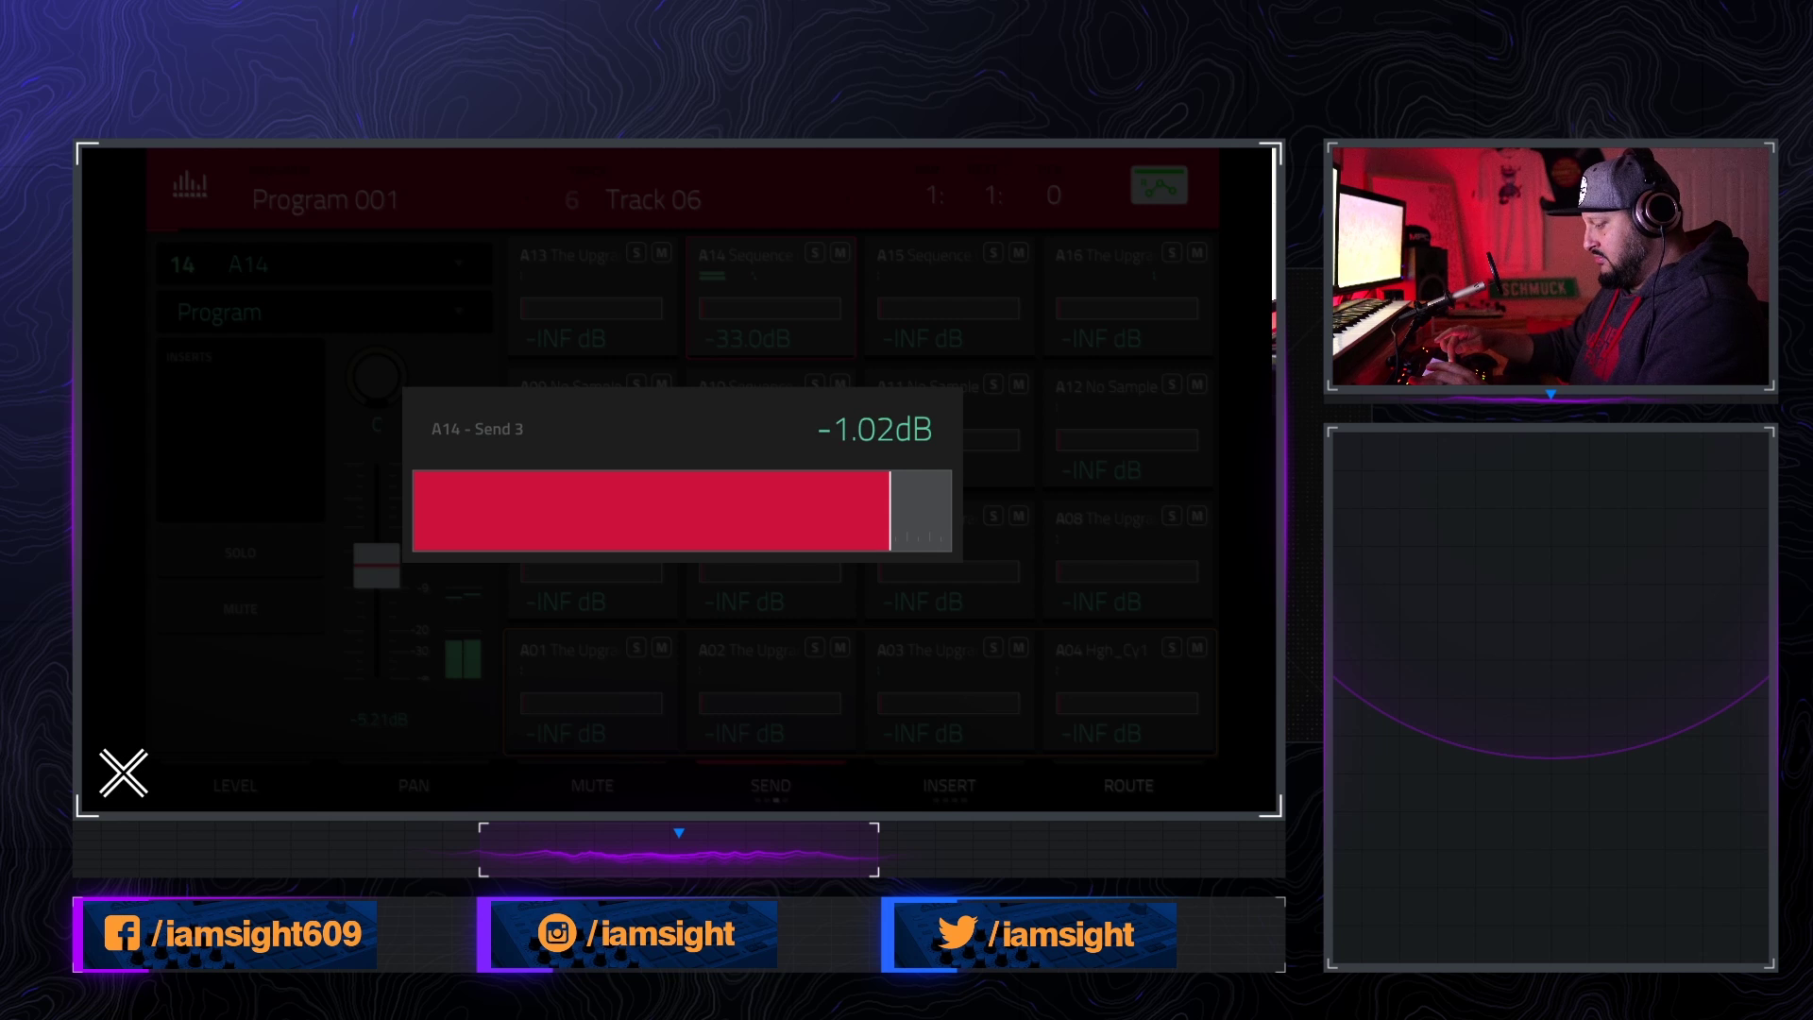
pyautogui.scroll(1, 682, 510)
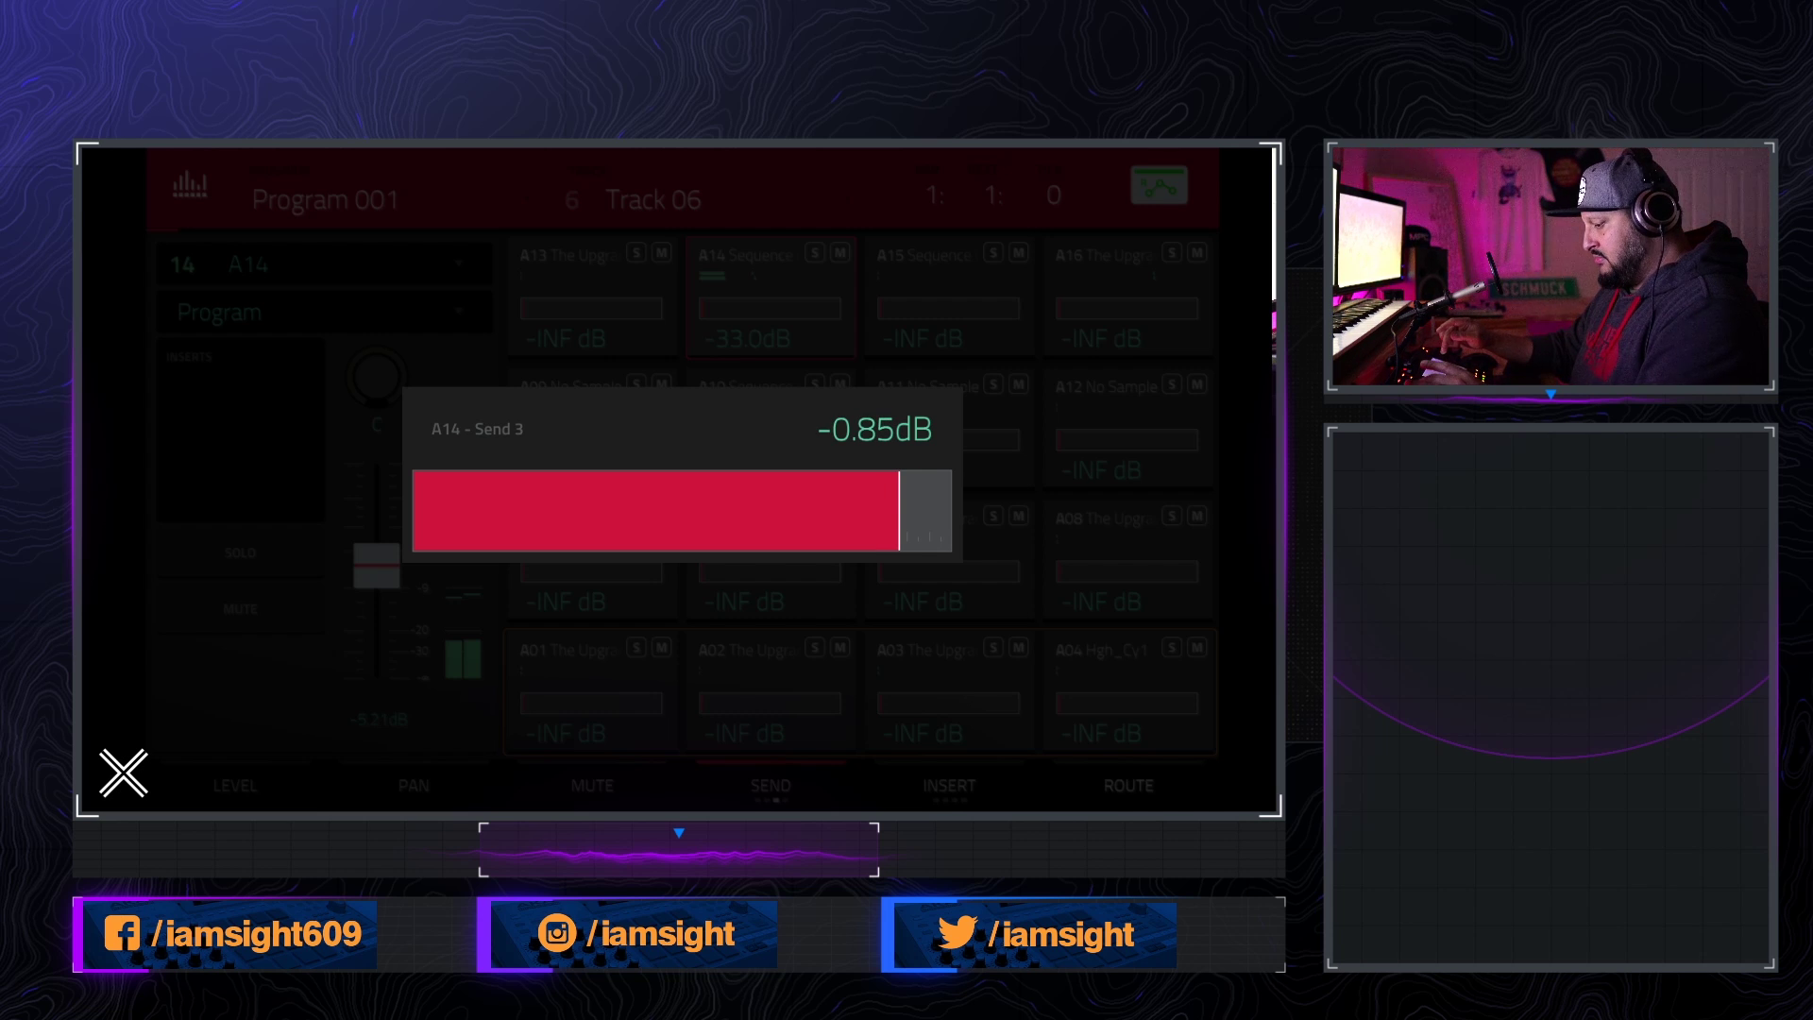
pyautogui.click(711, 184)
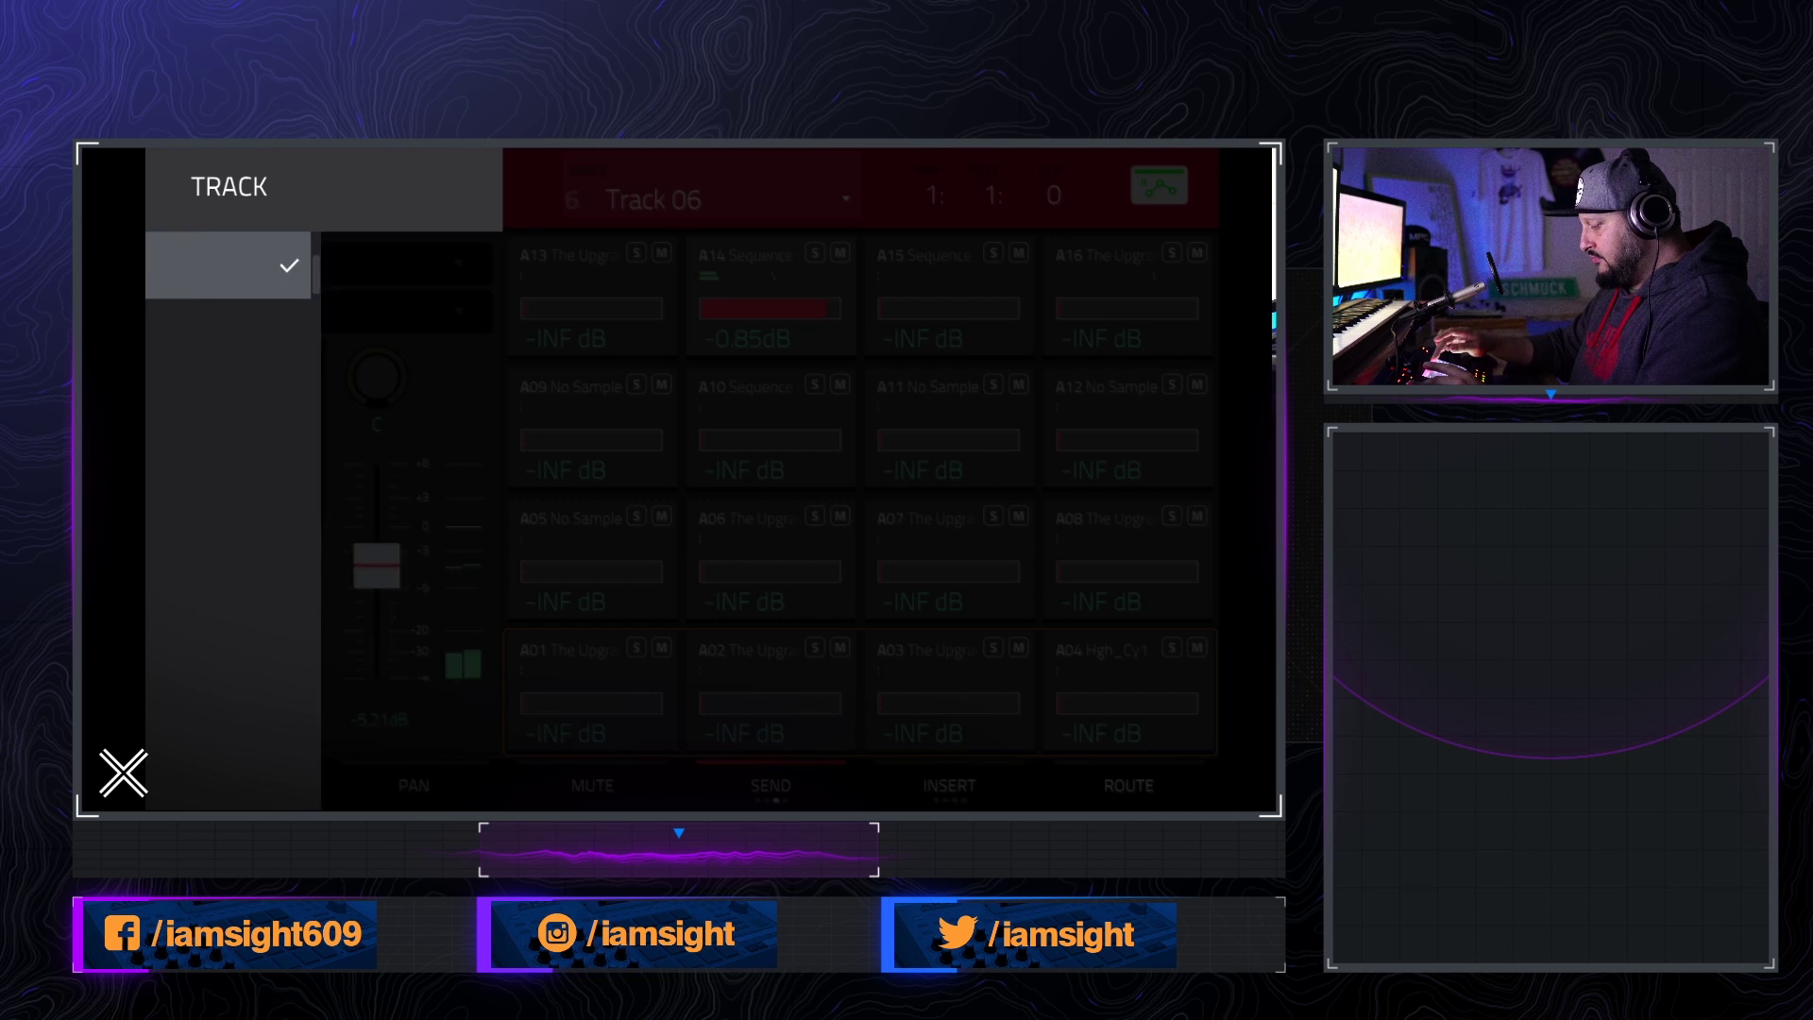
pyautogui.click(323, 263)
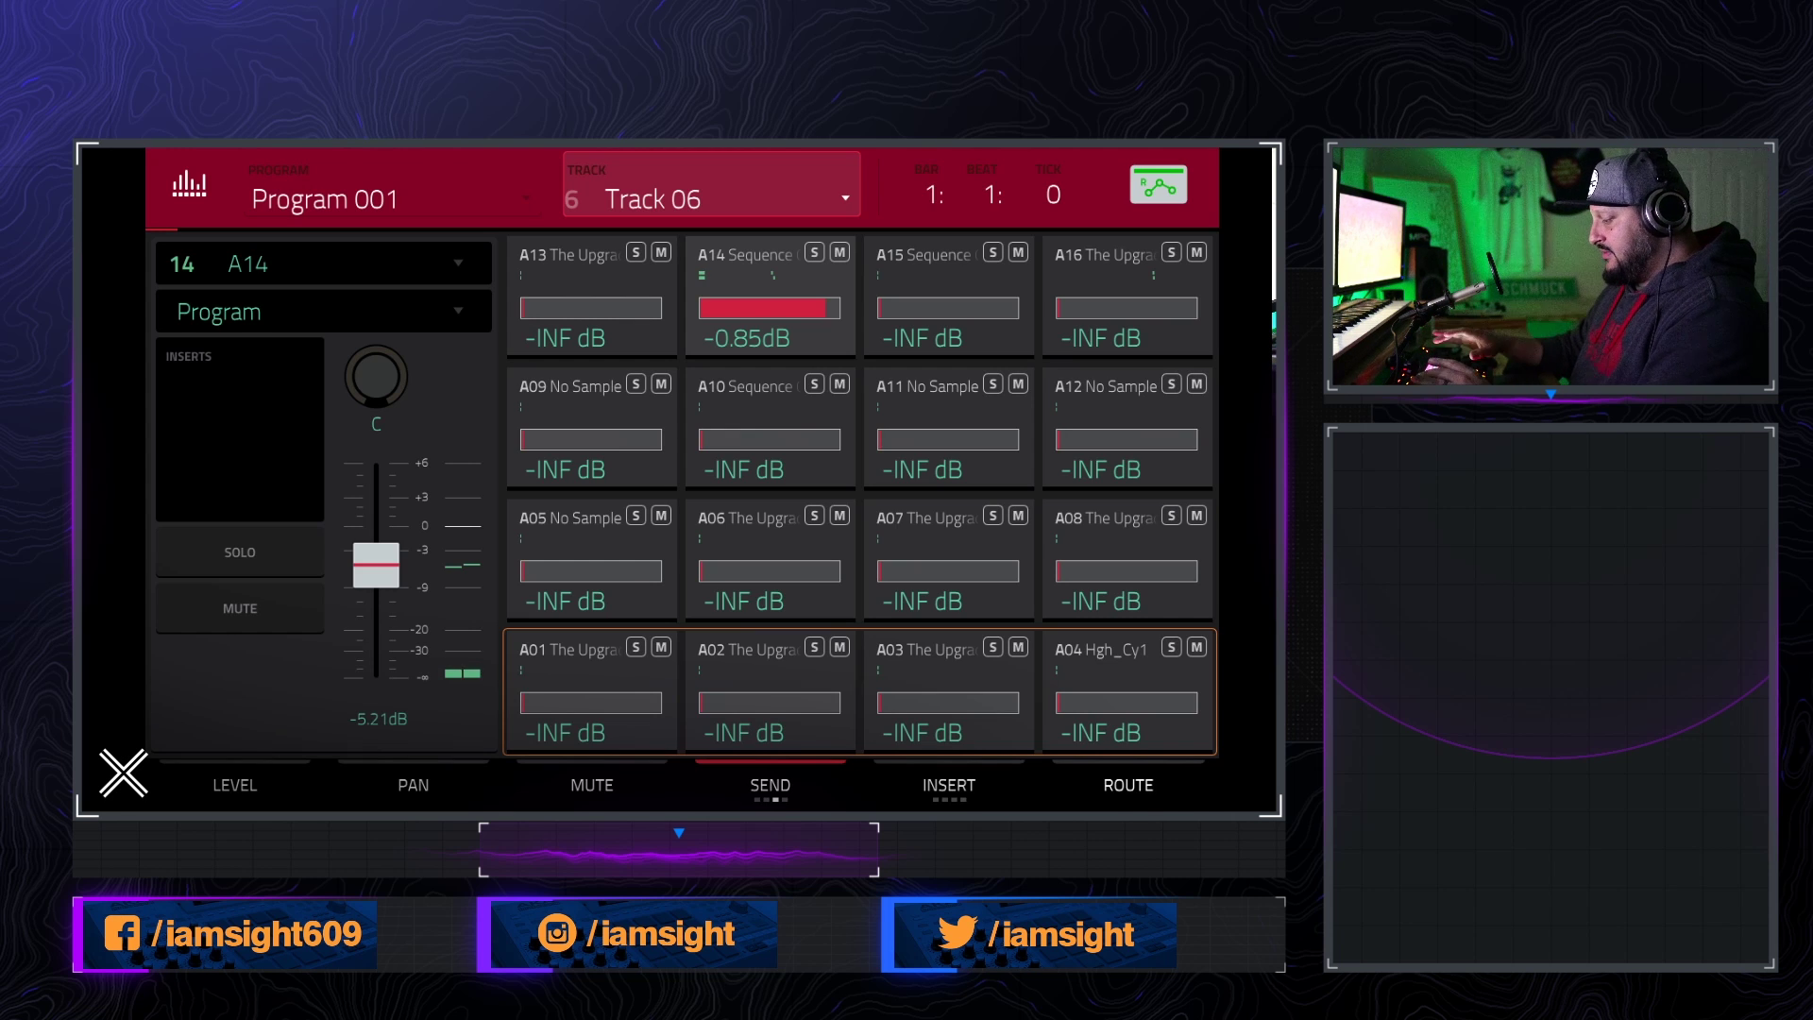
# - Go to Return 3's insert effects in the Channel Mixer and inspect the AIR Pitch Shifter
pyautogui.click(189, 184)
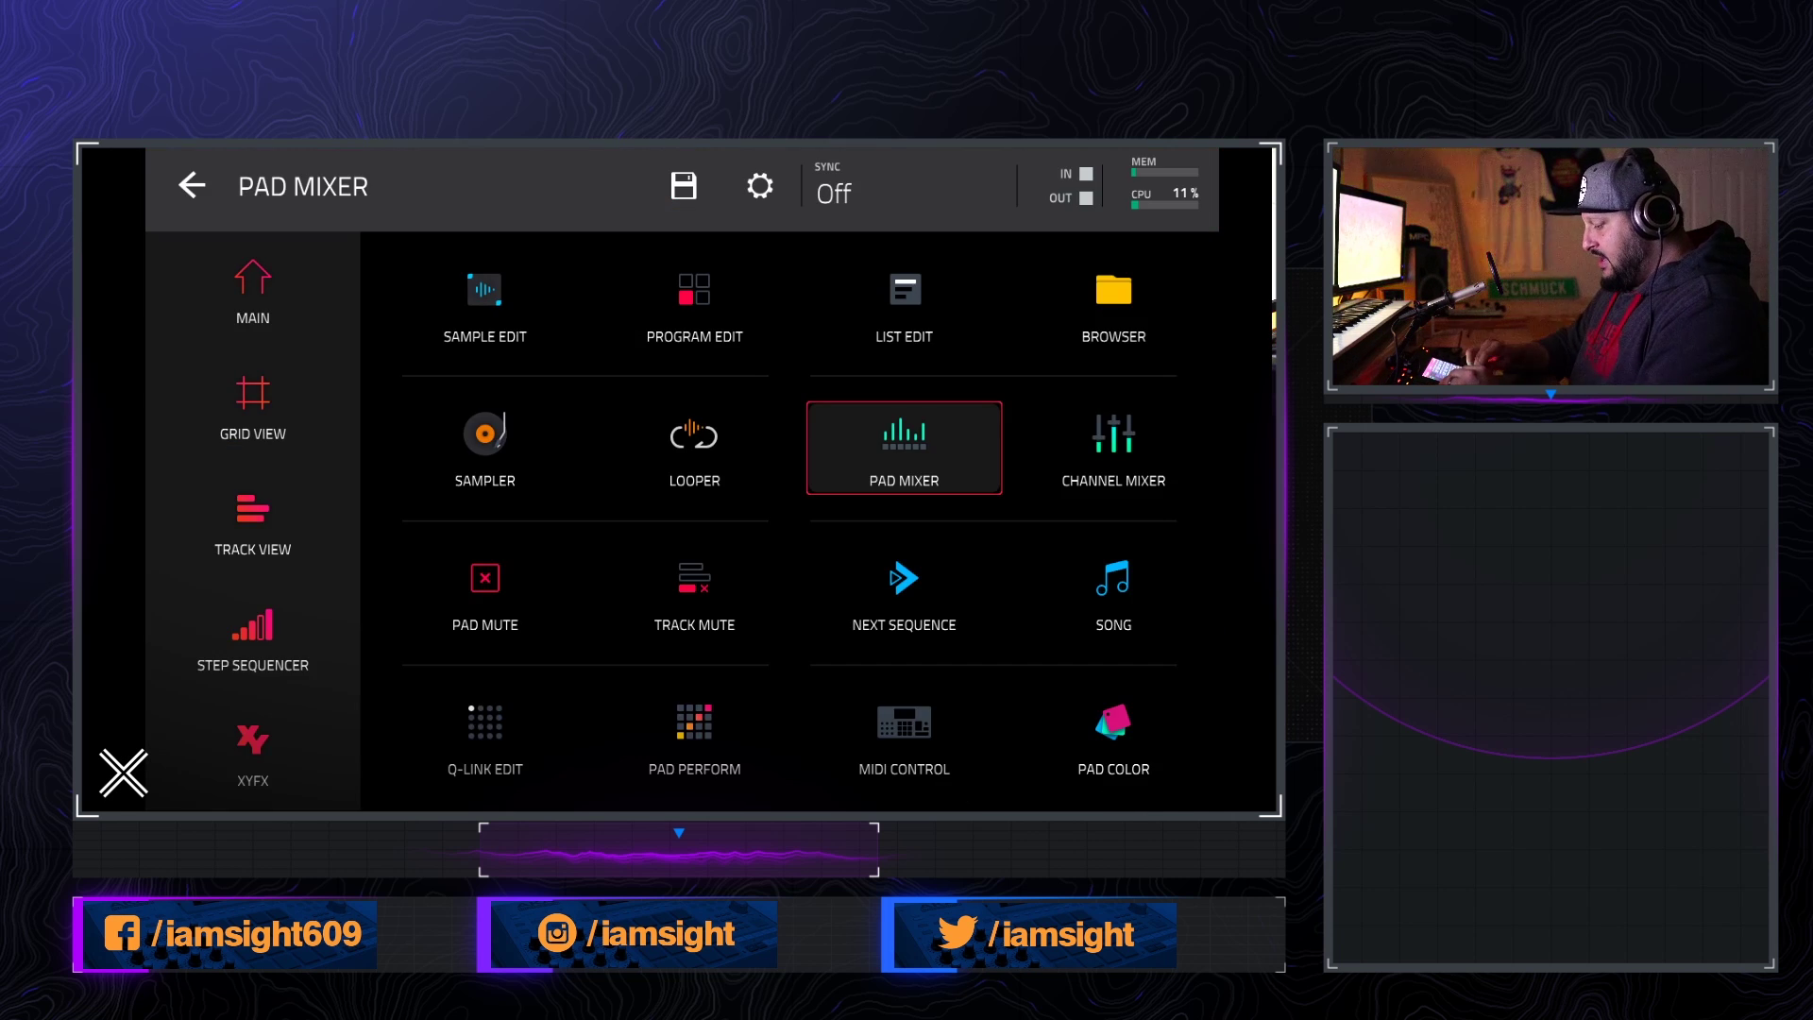
pyautogui.click(1114, 448)
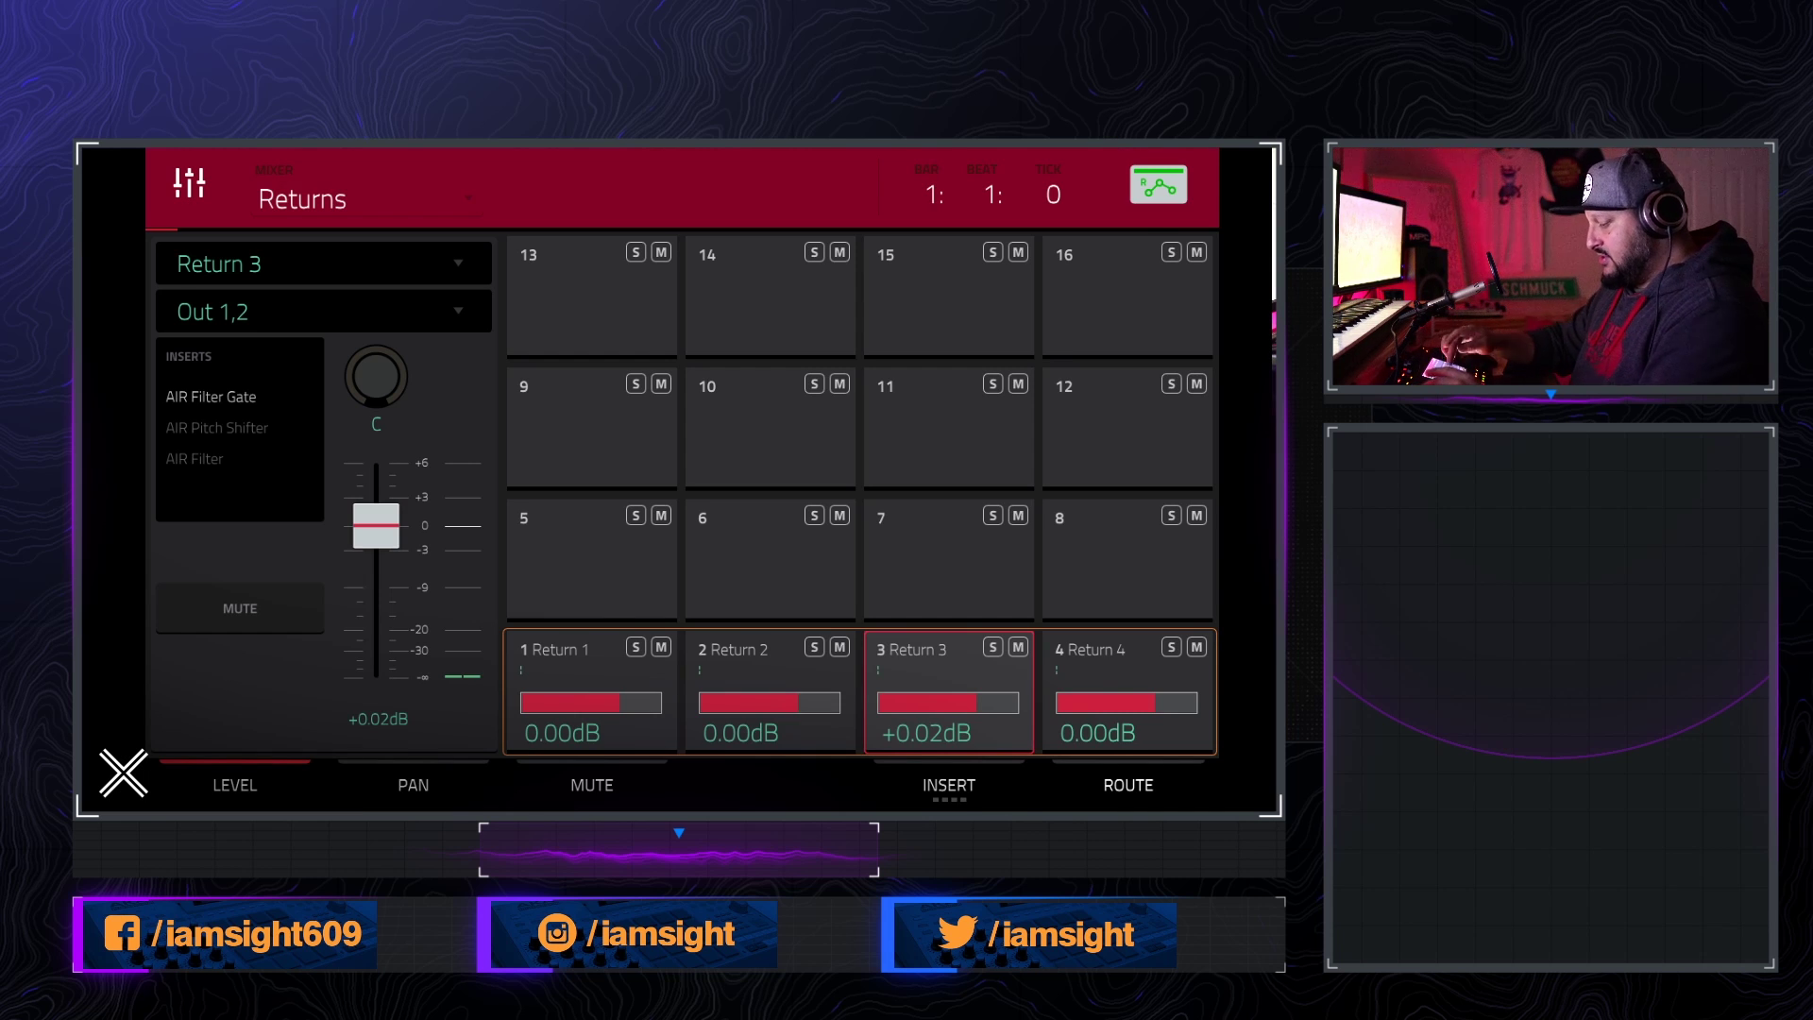
pyautogui.click(949, 785)
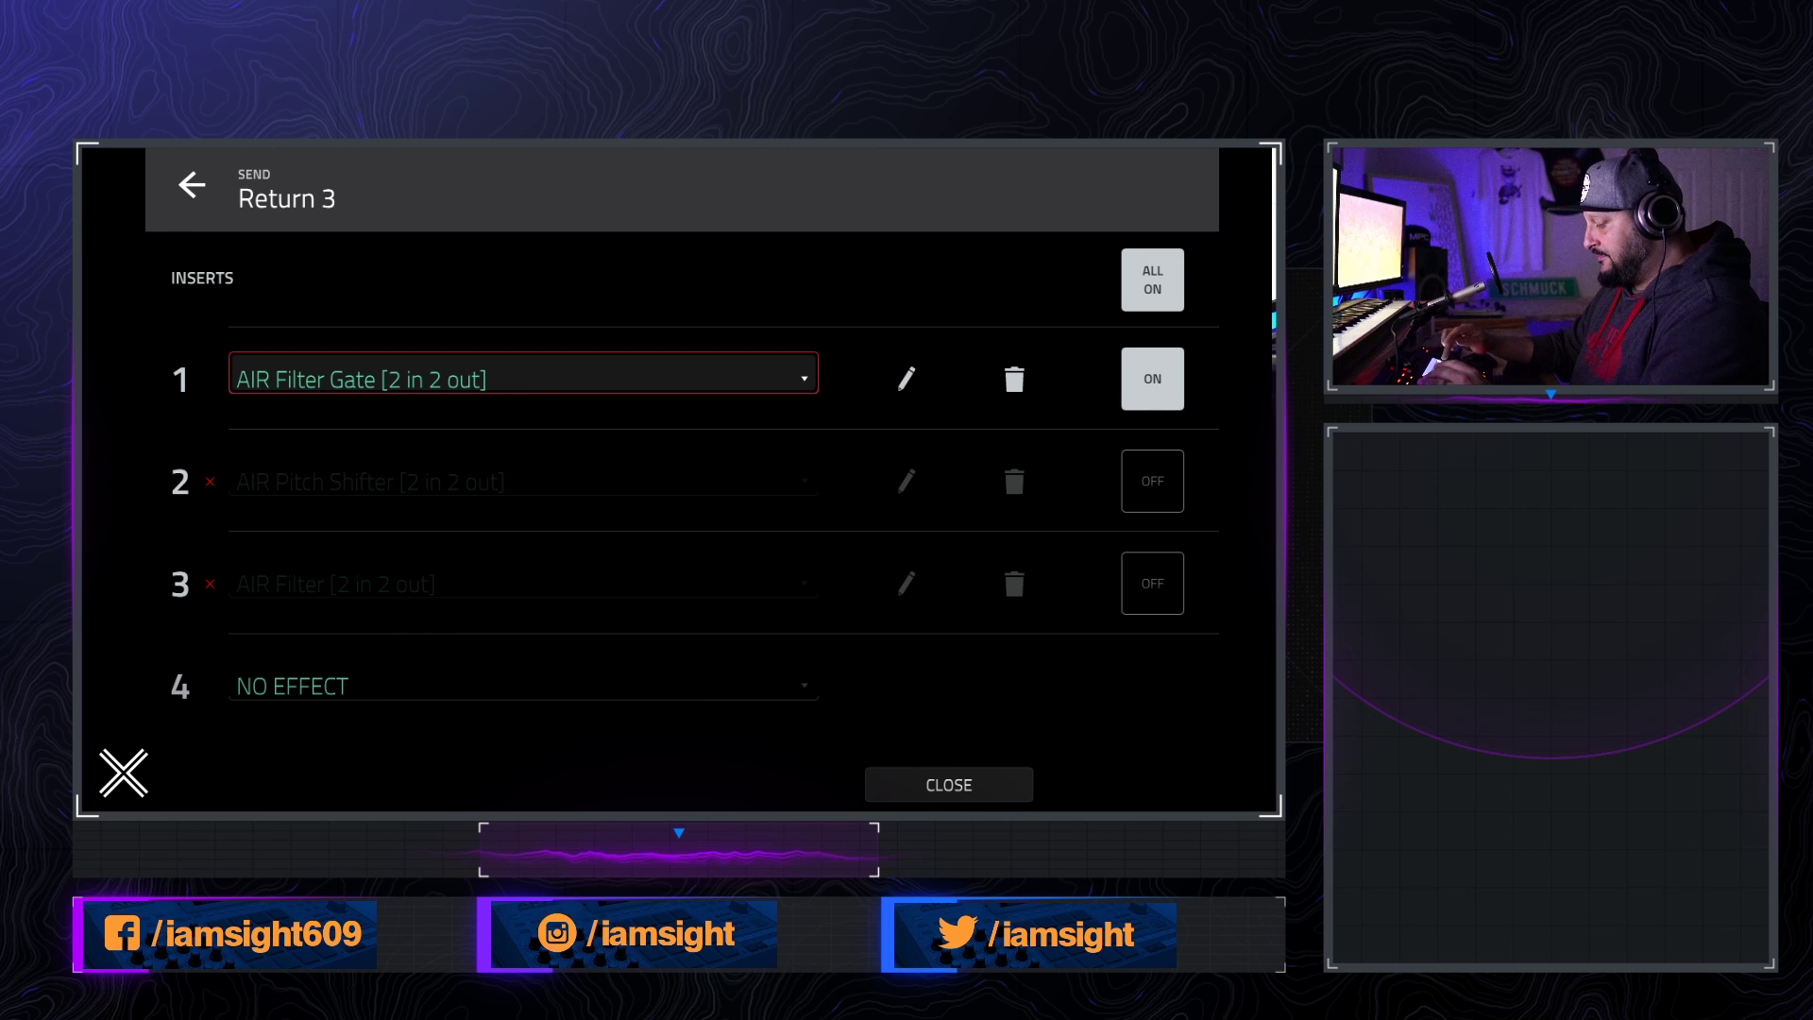
pyautogui.click(905, 481)
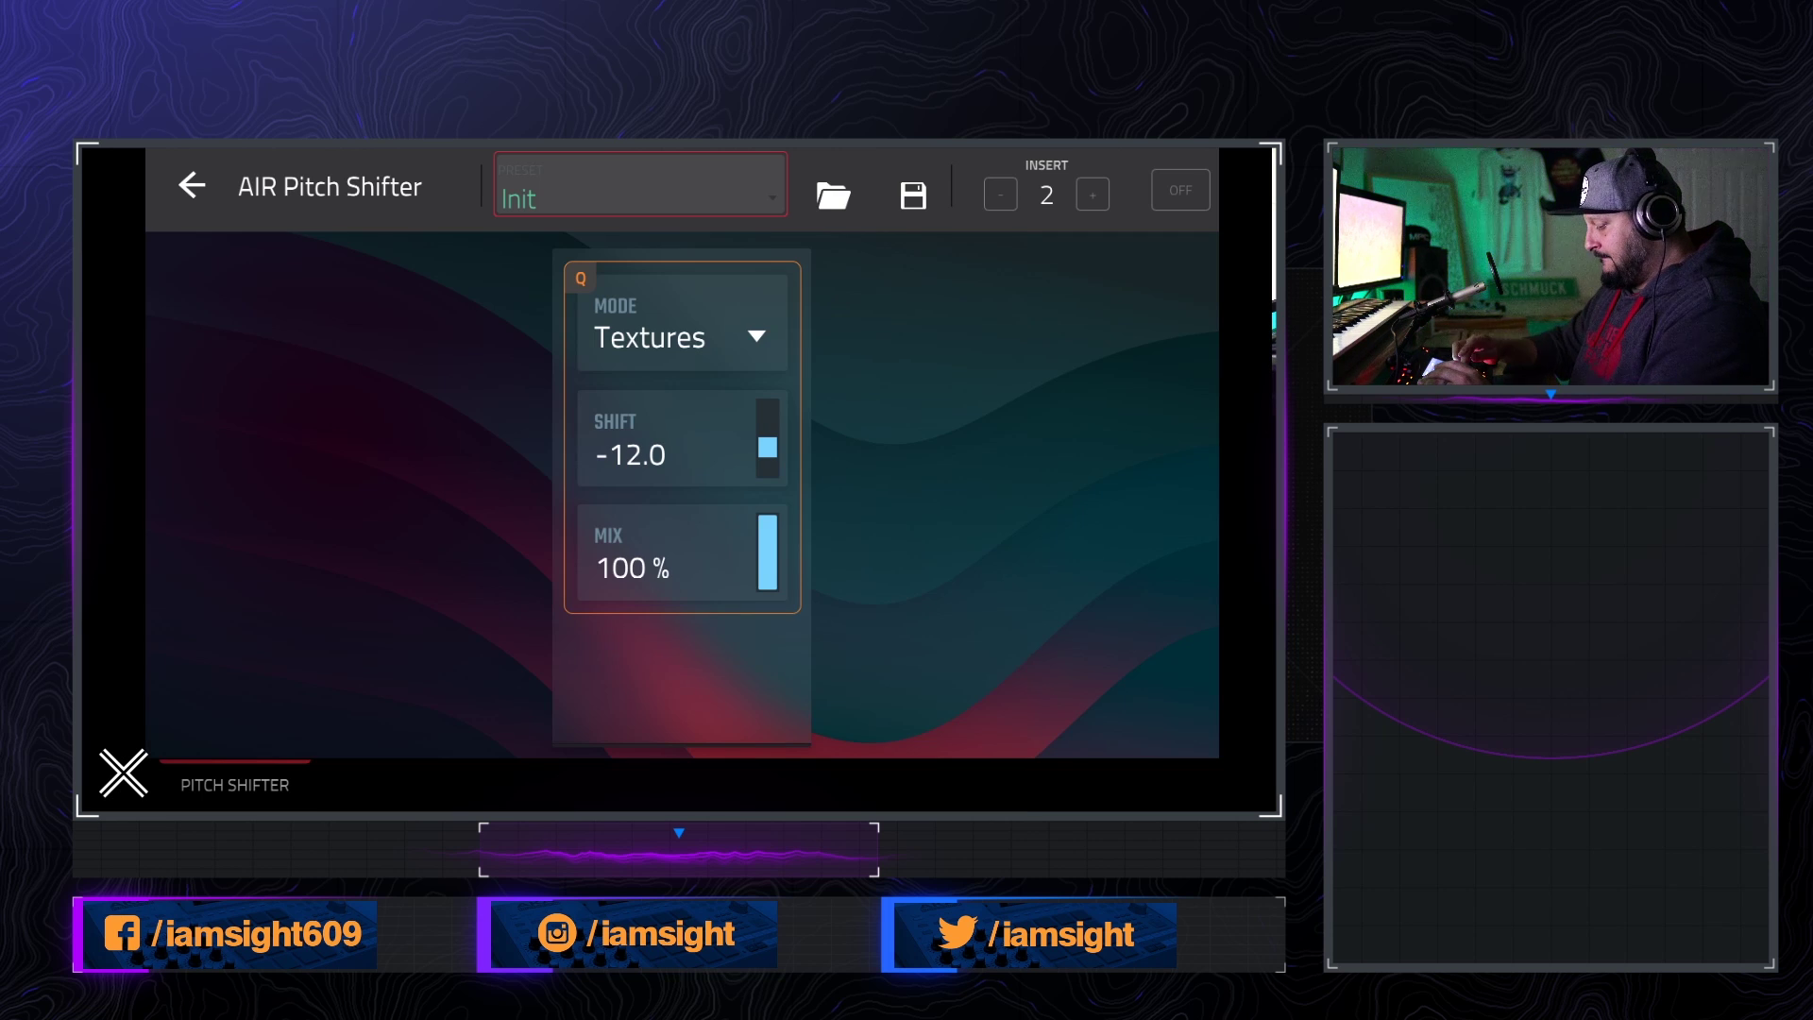
pyautogui.click(192, 185)
# - Switch the AIR Pitch Shifter insert back on and check its Textures mode setting
pyautogui.click(1152, 481)
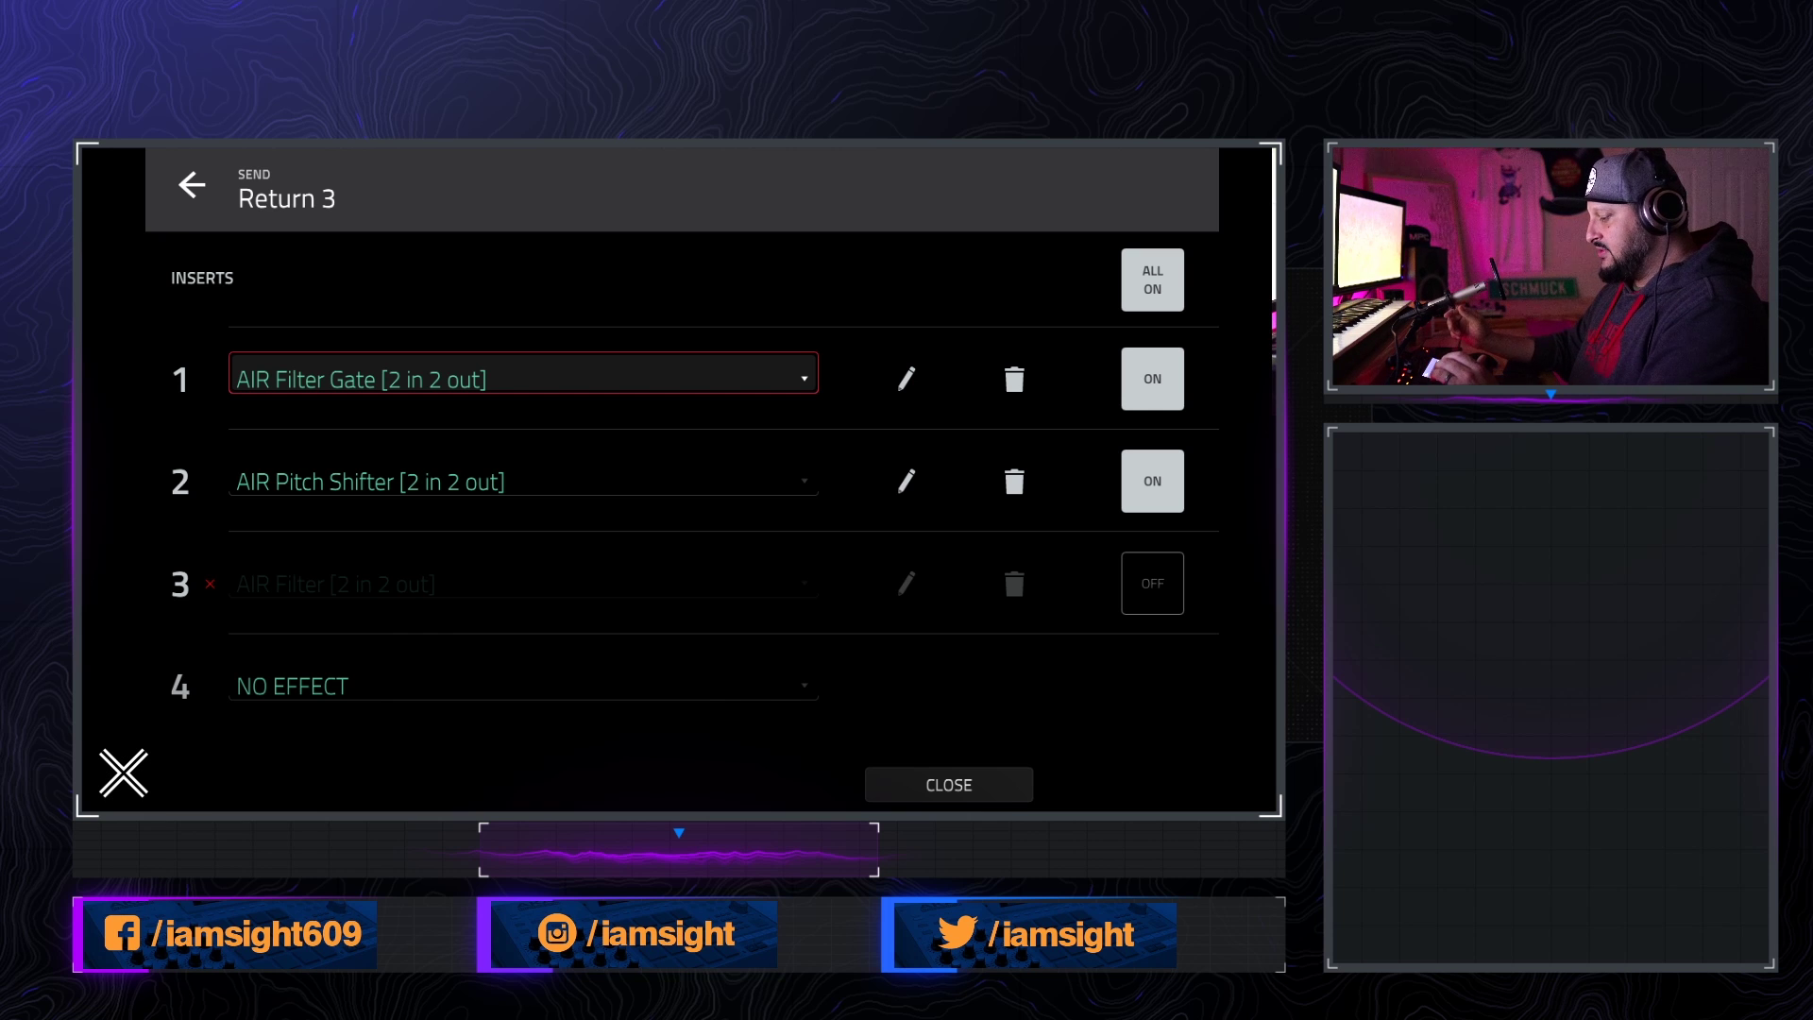
pyautogui.click(906, 481)
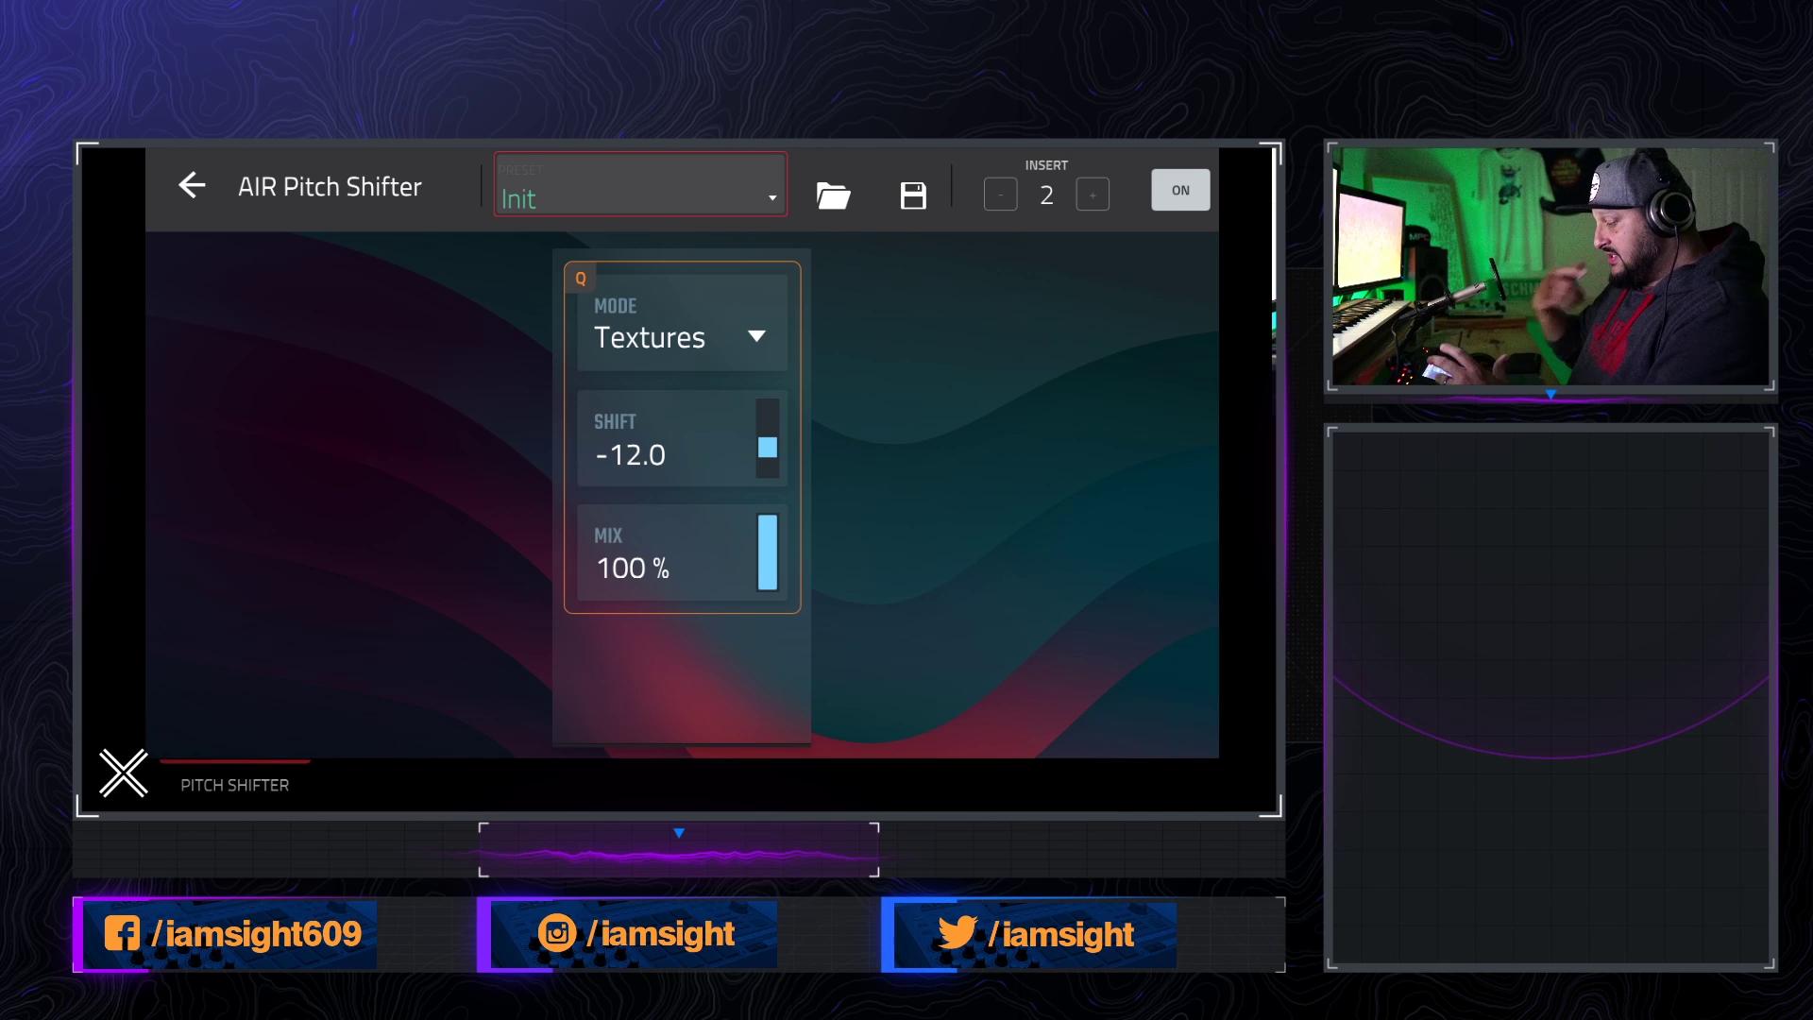
pyautogui.click(683, 323)
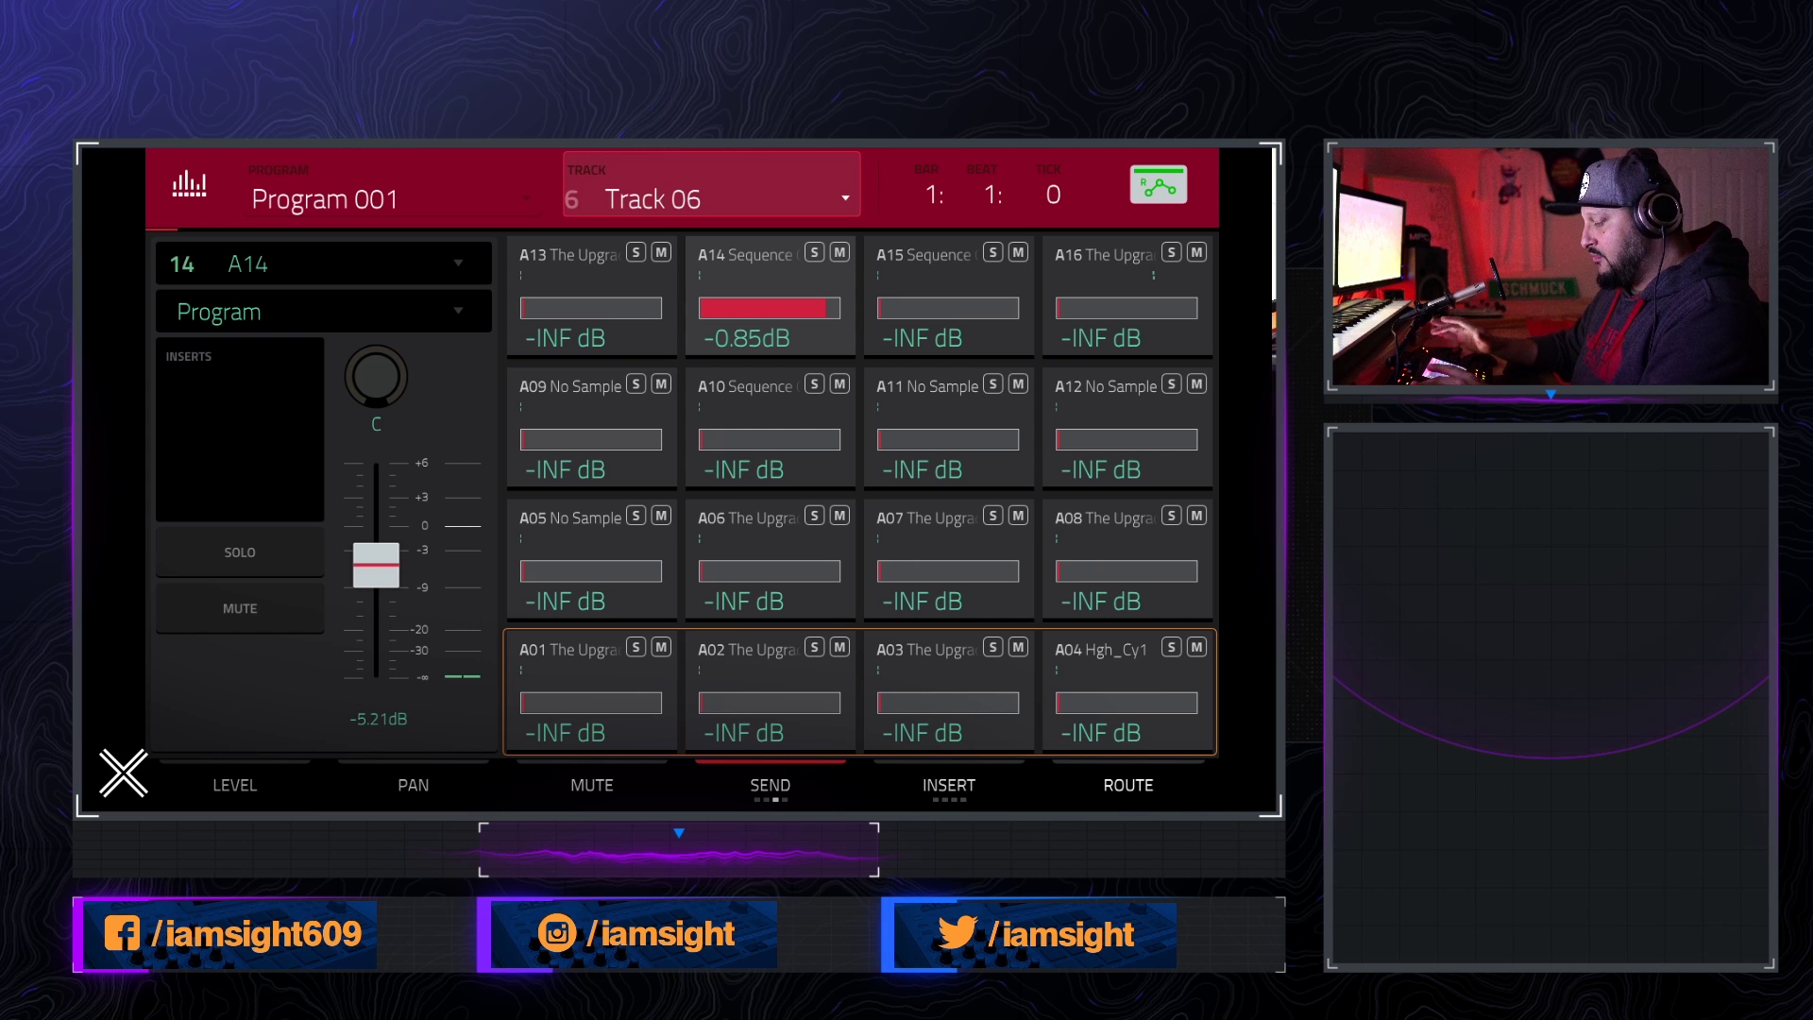
# - Audition pad A14 and bring its Send 3 level up to -0.60dB
pyautogui.click(770, 298)
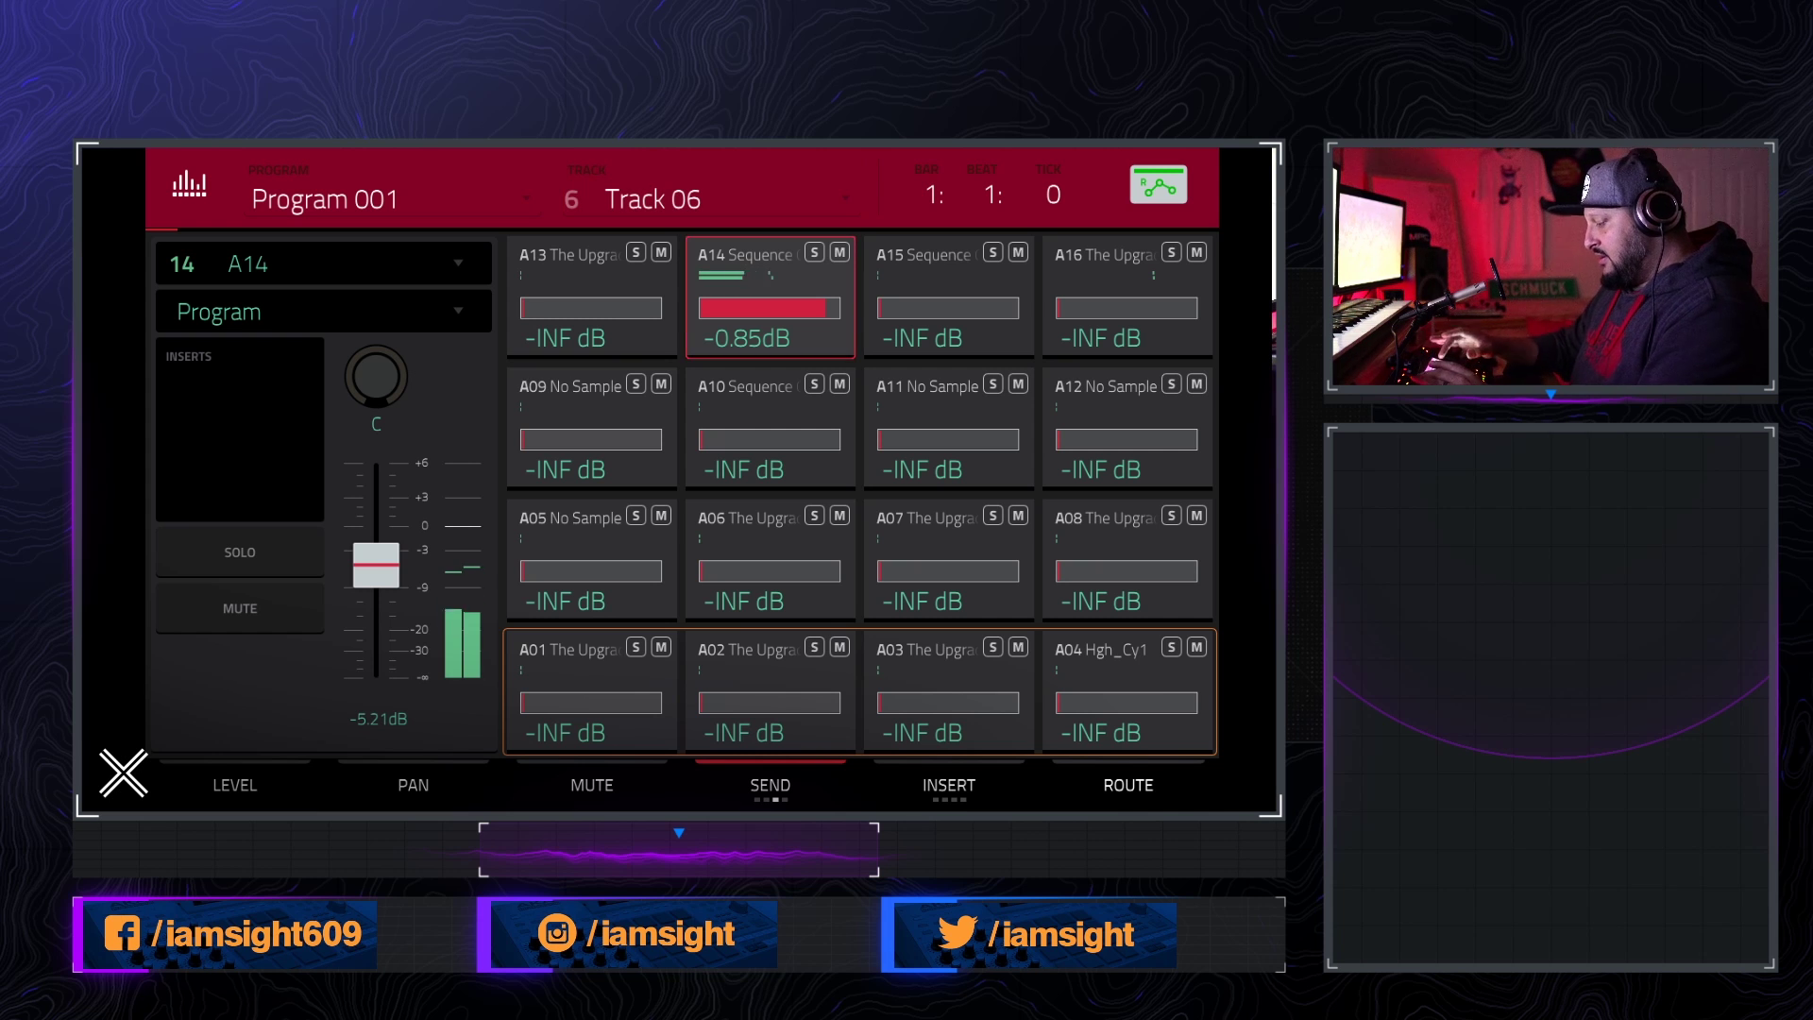
pyautogui.click(769, 307)
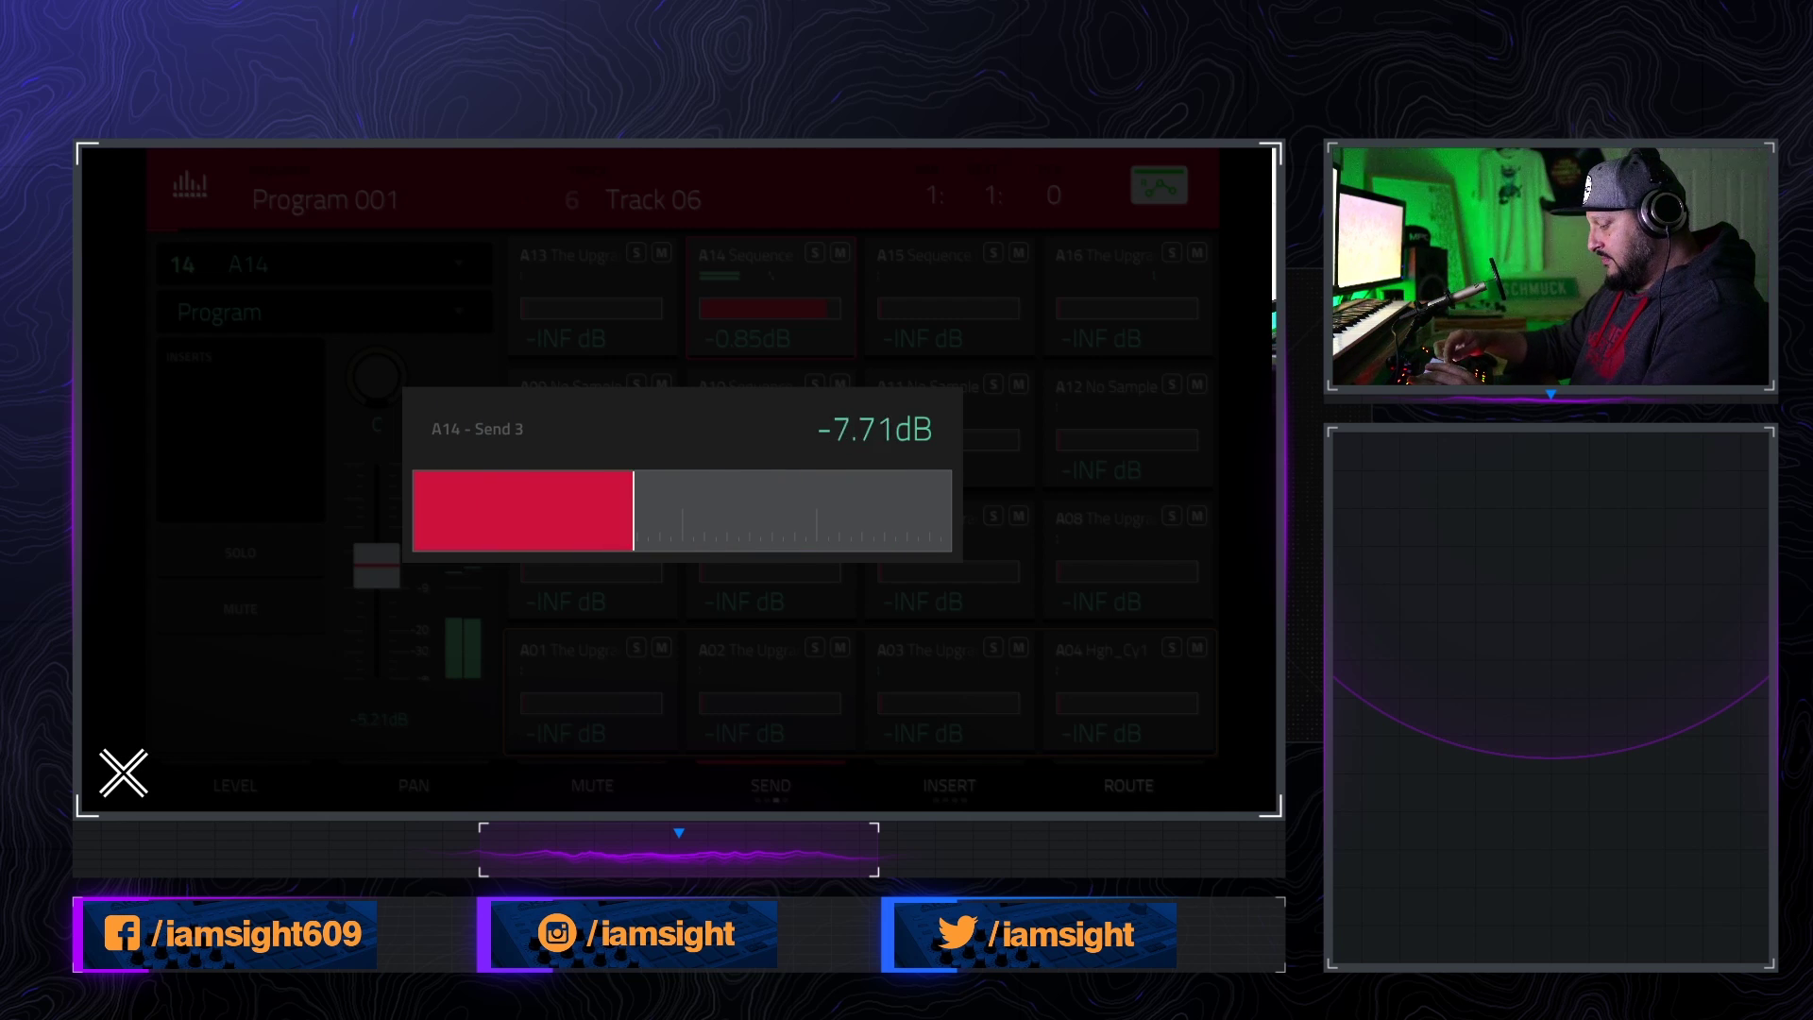
pyautogui.scroll(5, 682, 510)
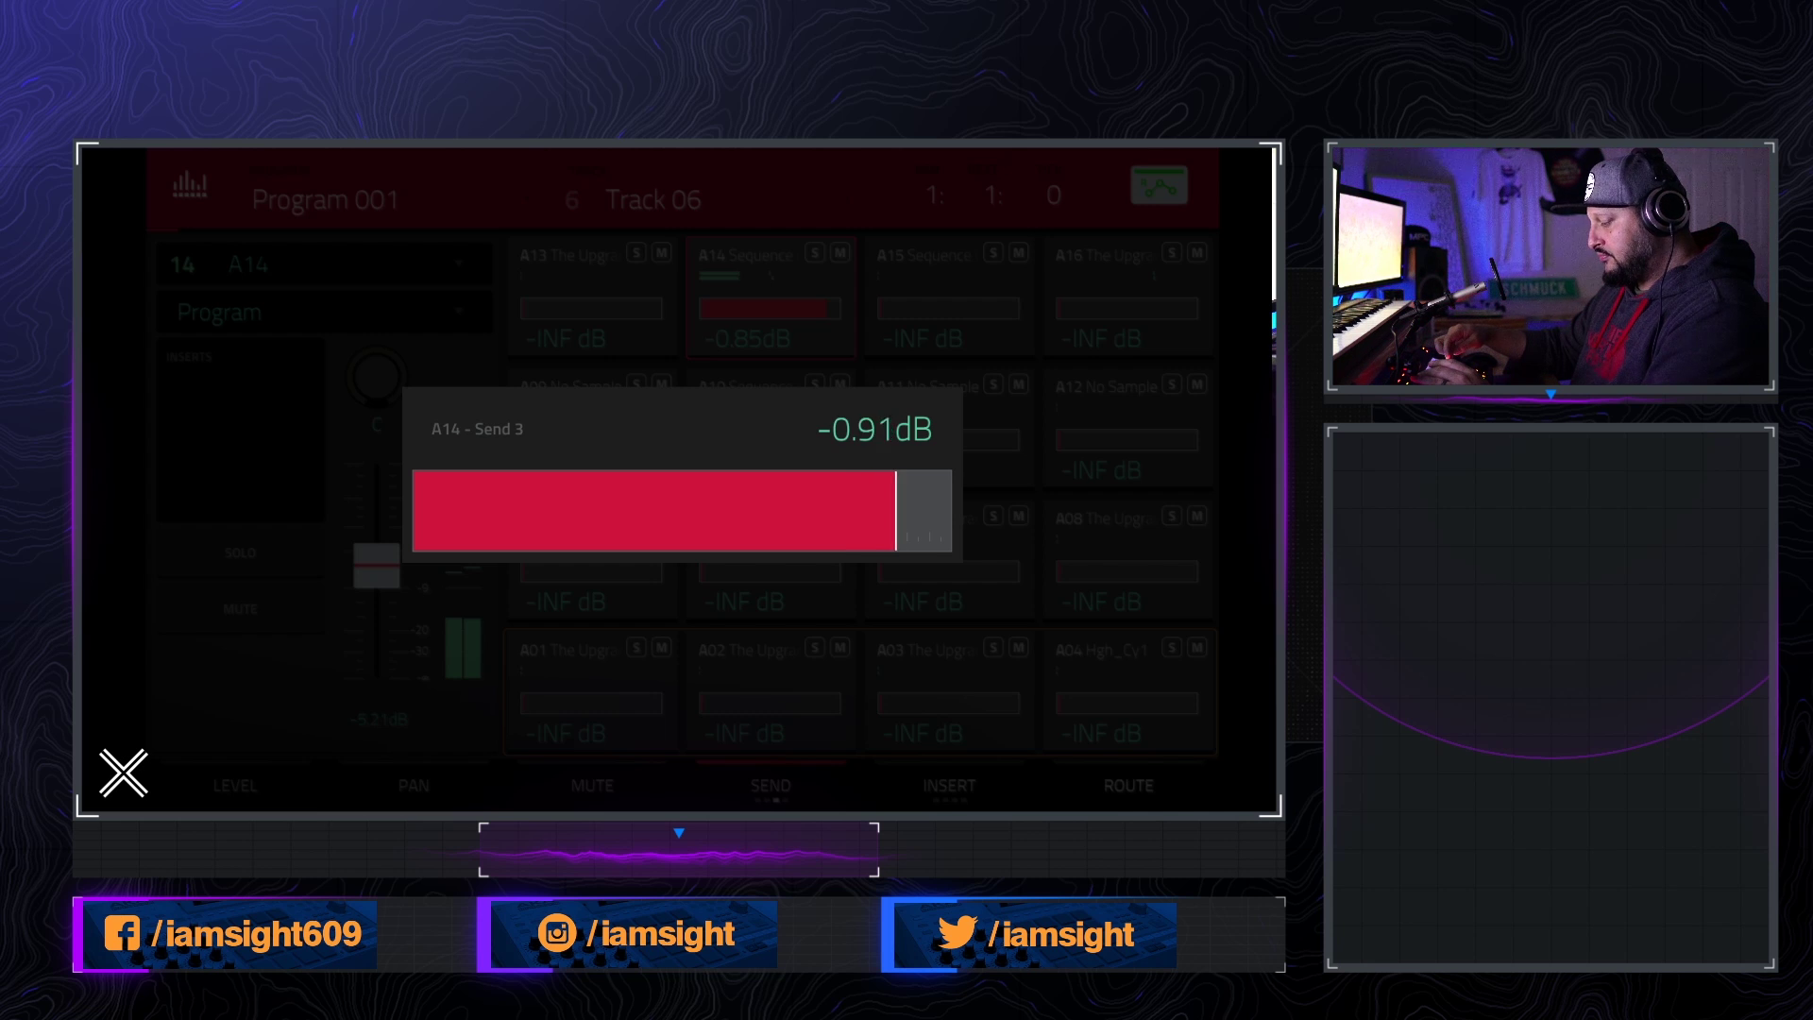
pyautogui.scroll(2, 682, 510)
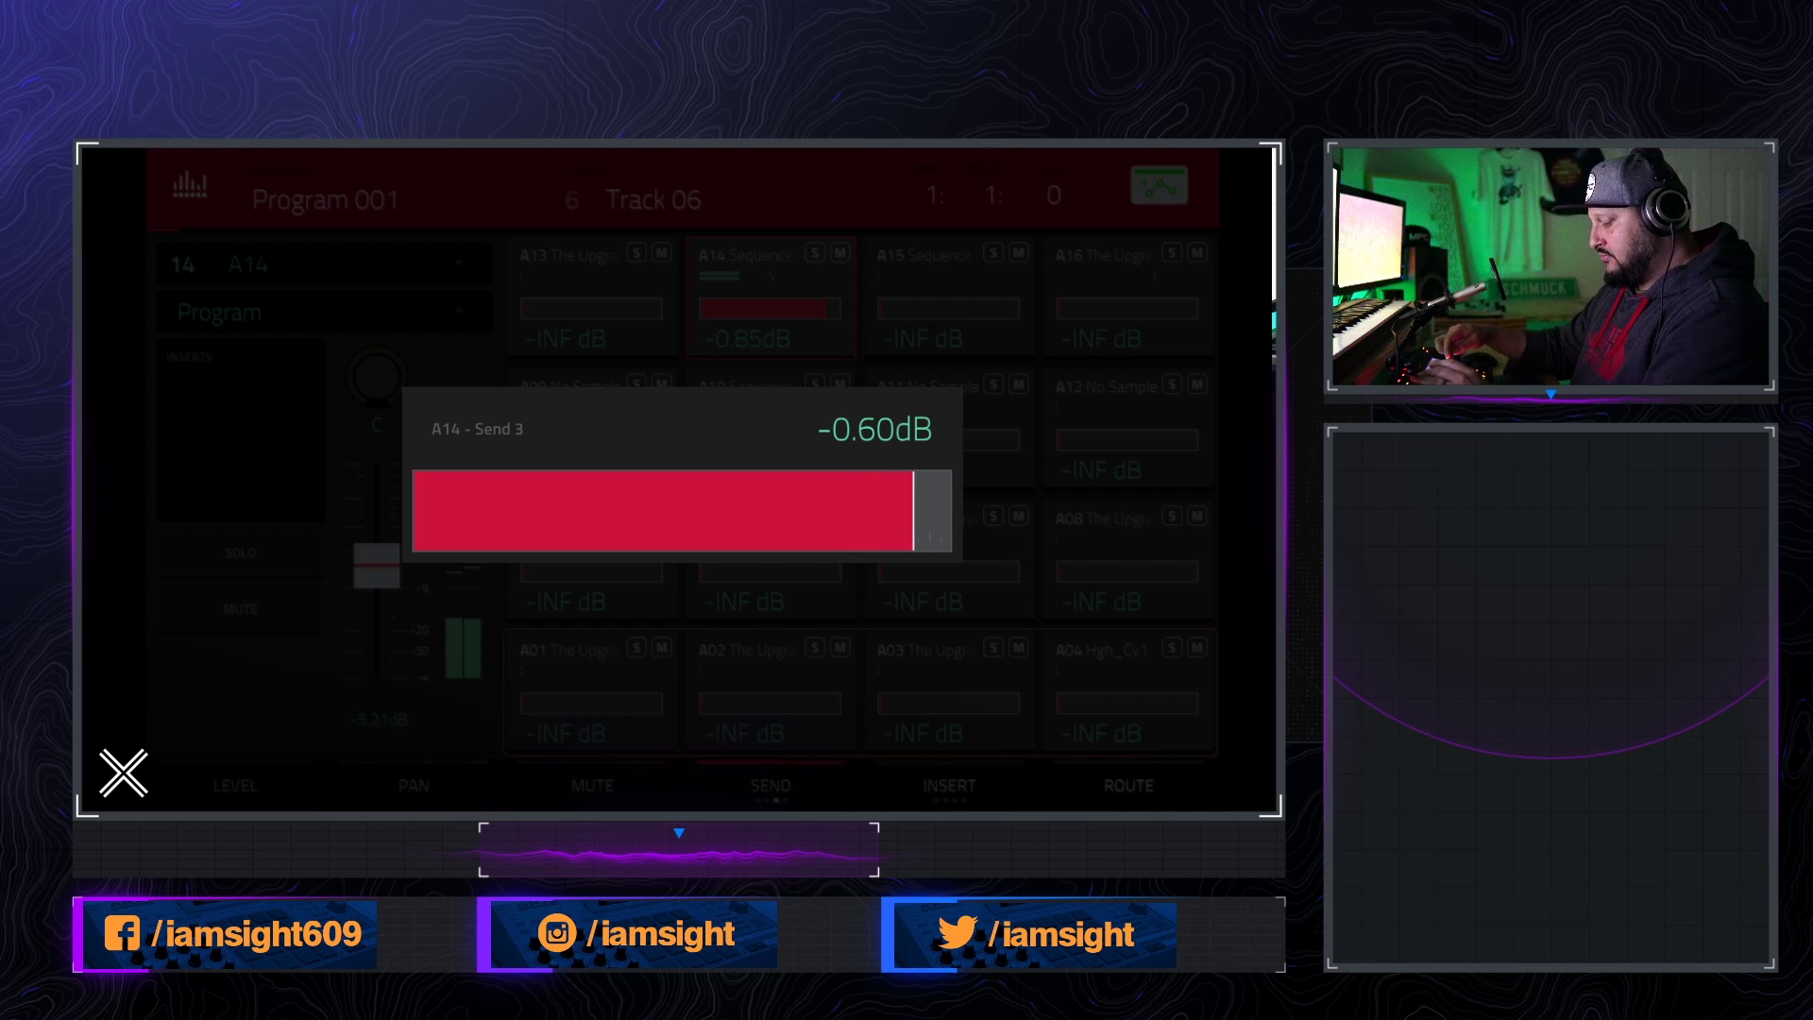